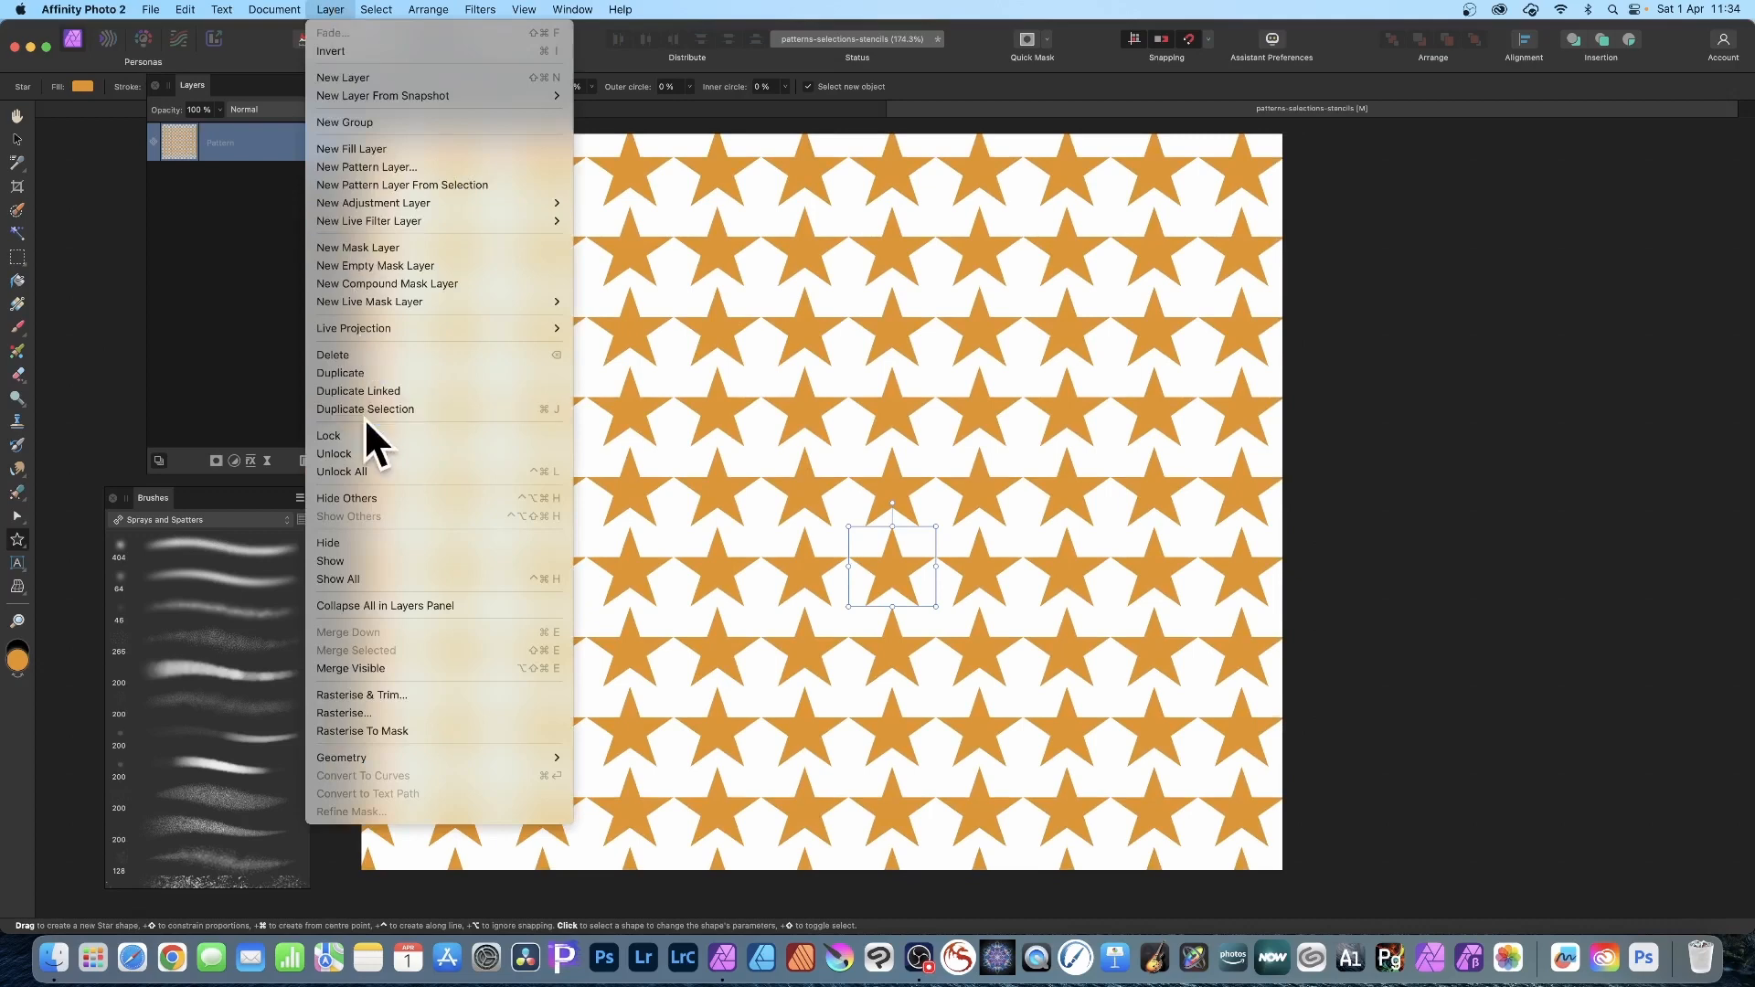
- Rasterise the star pattern layer and create a pixel selection from it while deleting the layer's orange stars
left_click(360, 712)
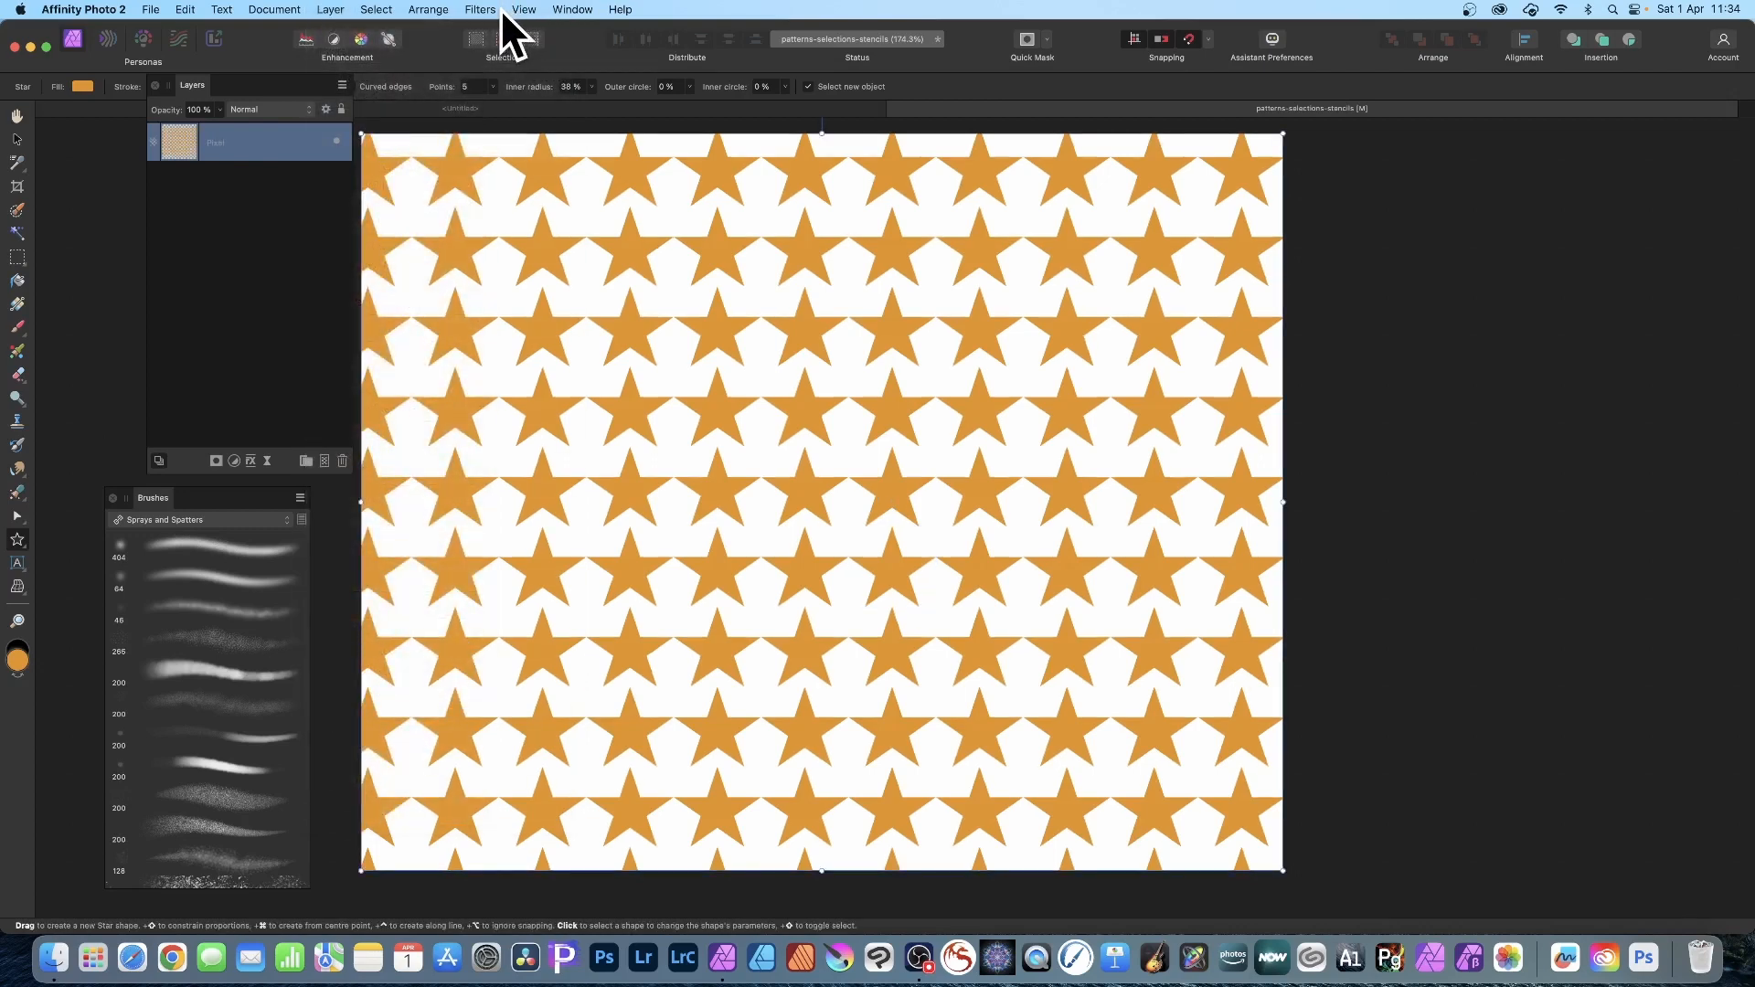
left_click(378, 8)
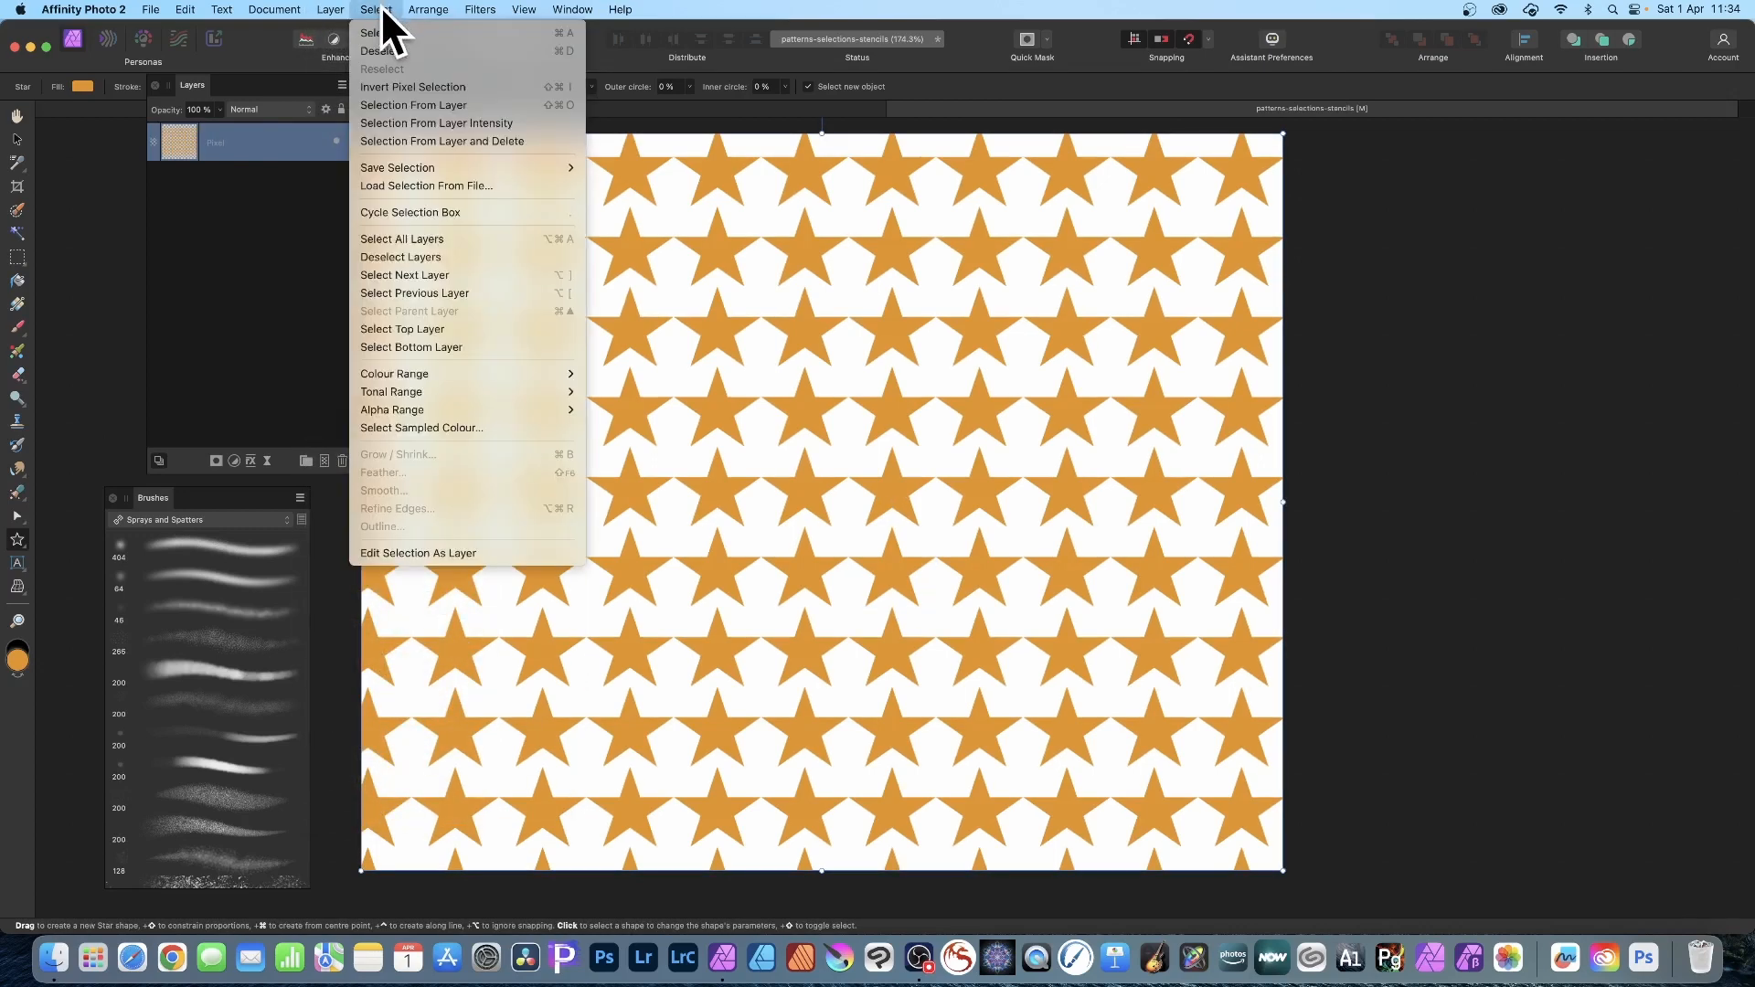
left_click(406, 146)
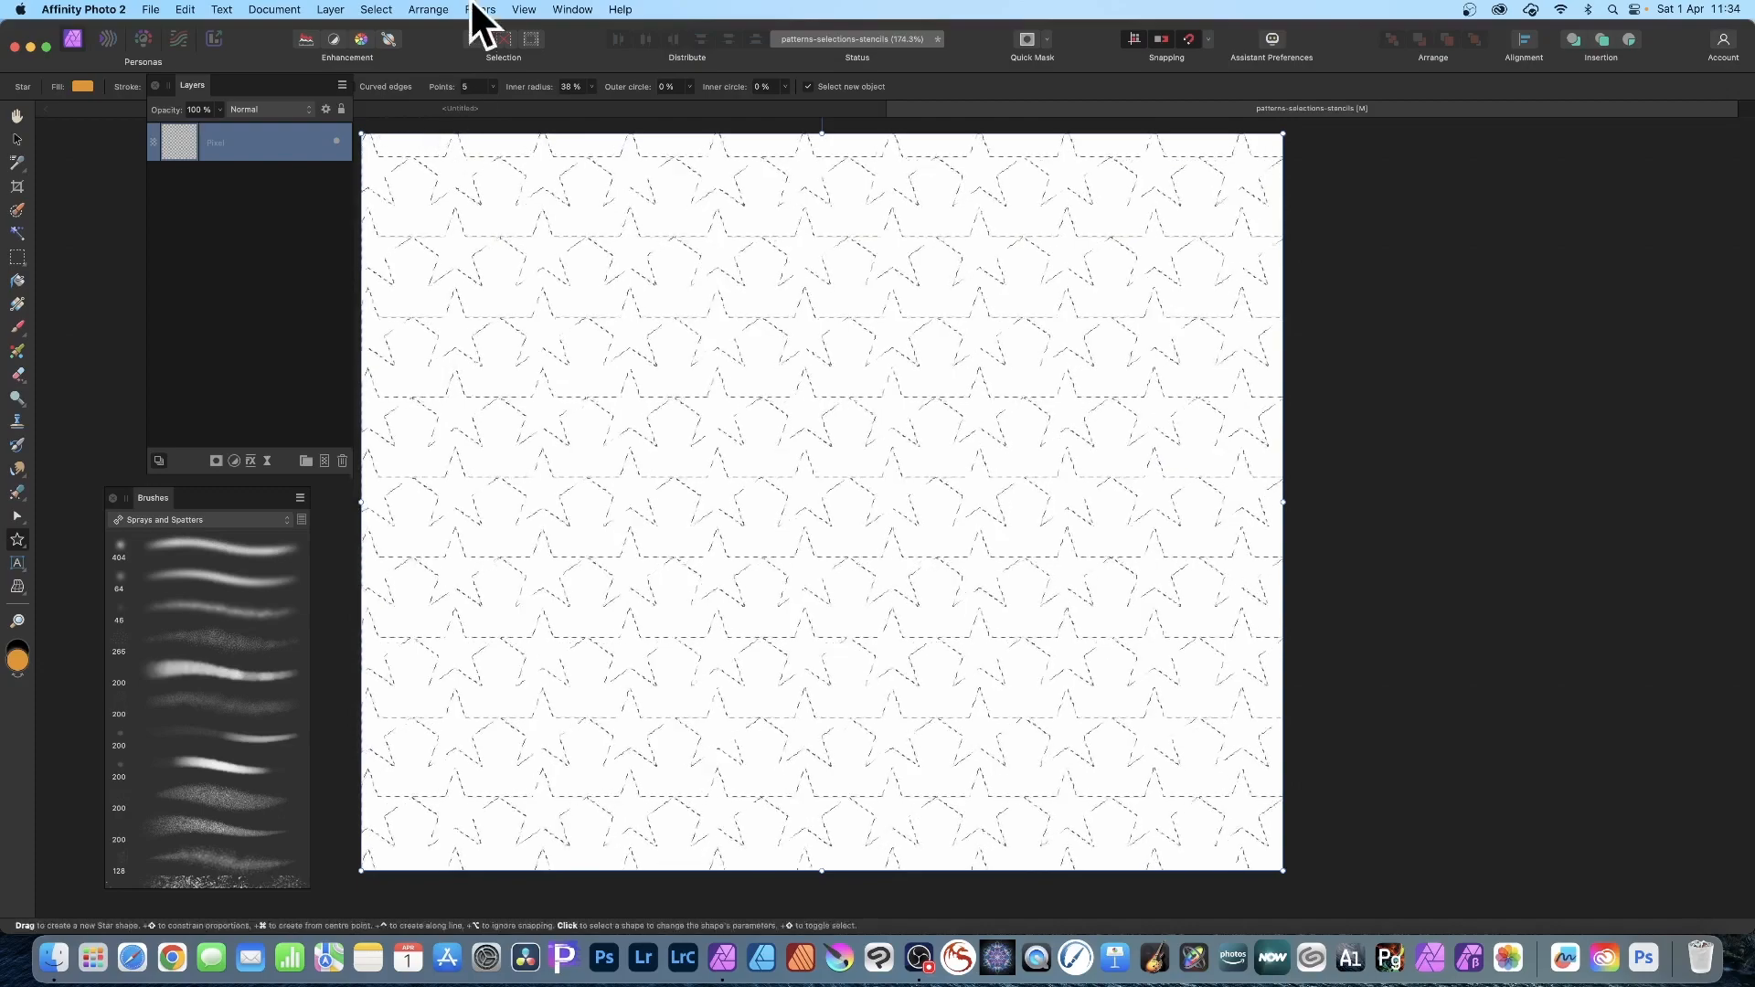
- Invert the star selection and spray black paint between the stars with the first Sprays and Spatters brush
left_click(377, 8)
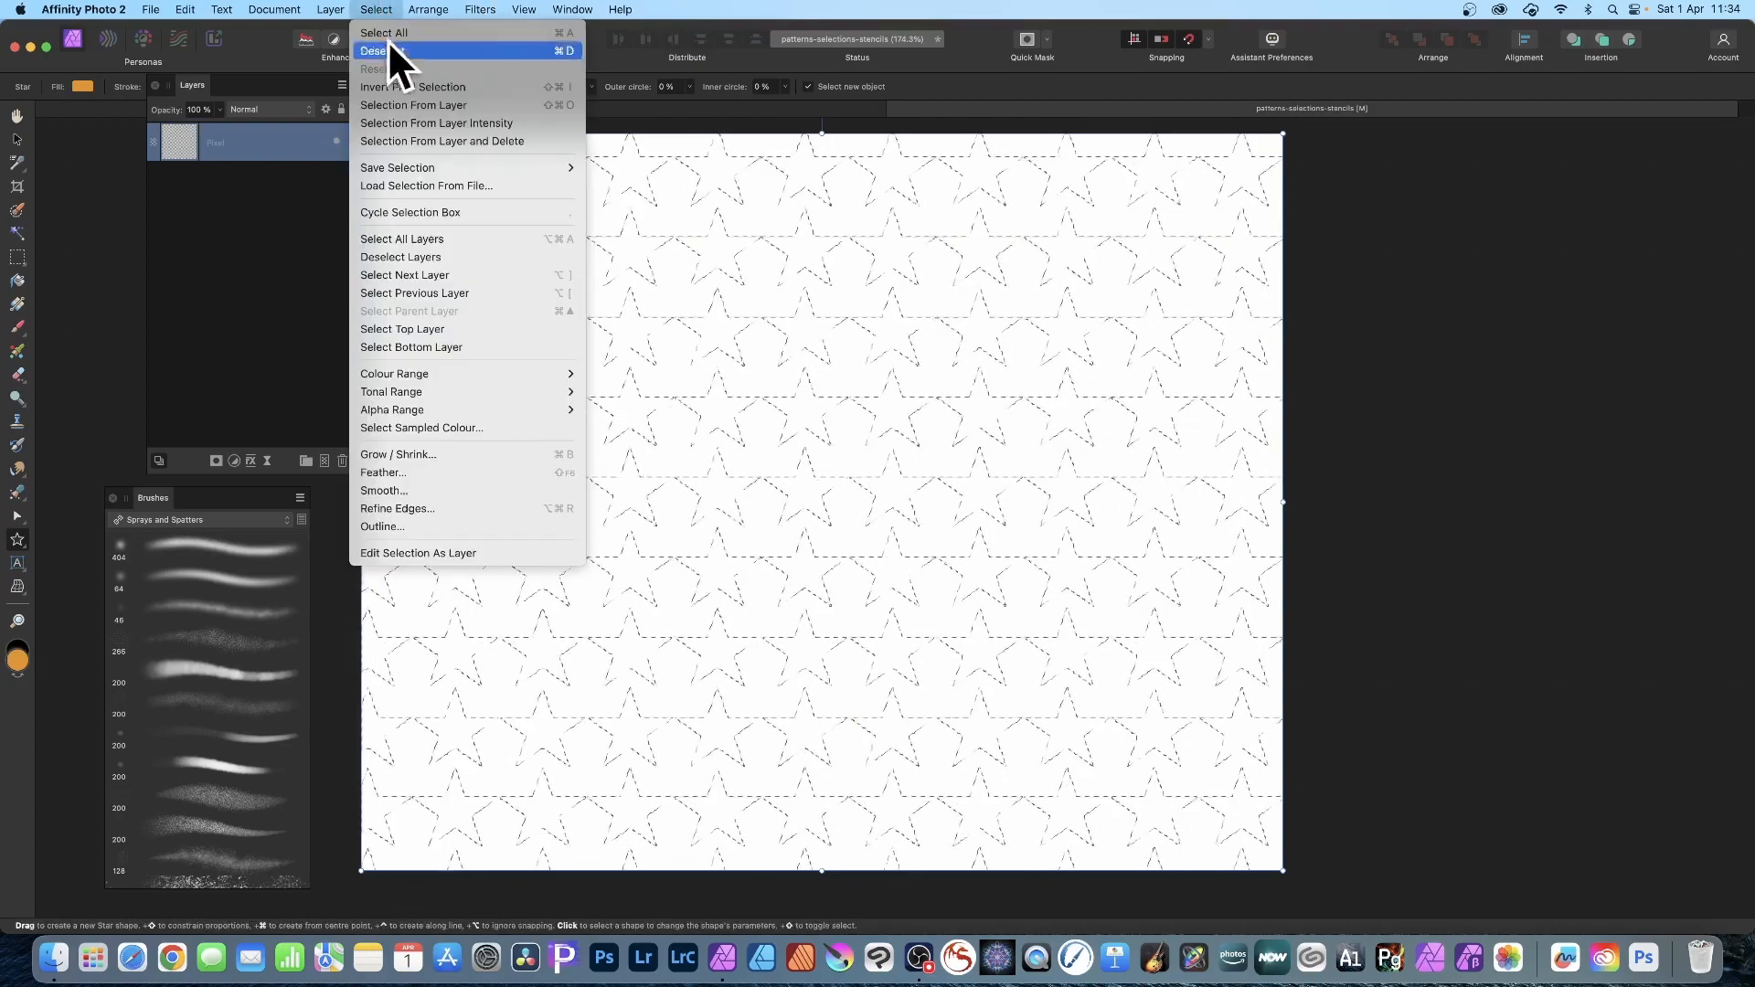
left_click(414, 86)
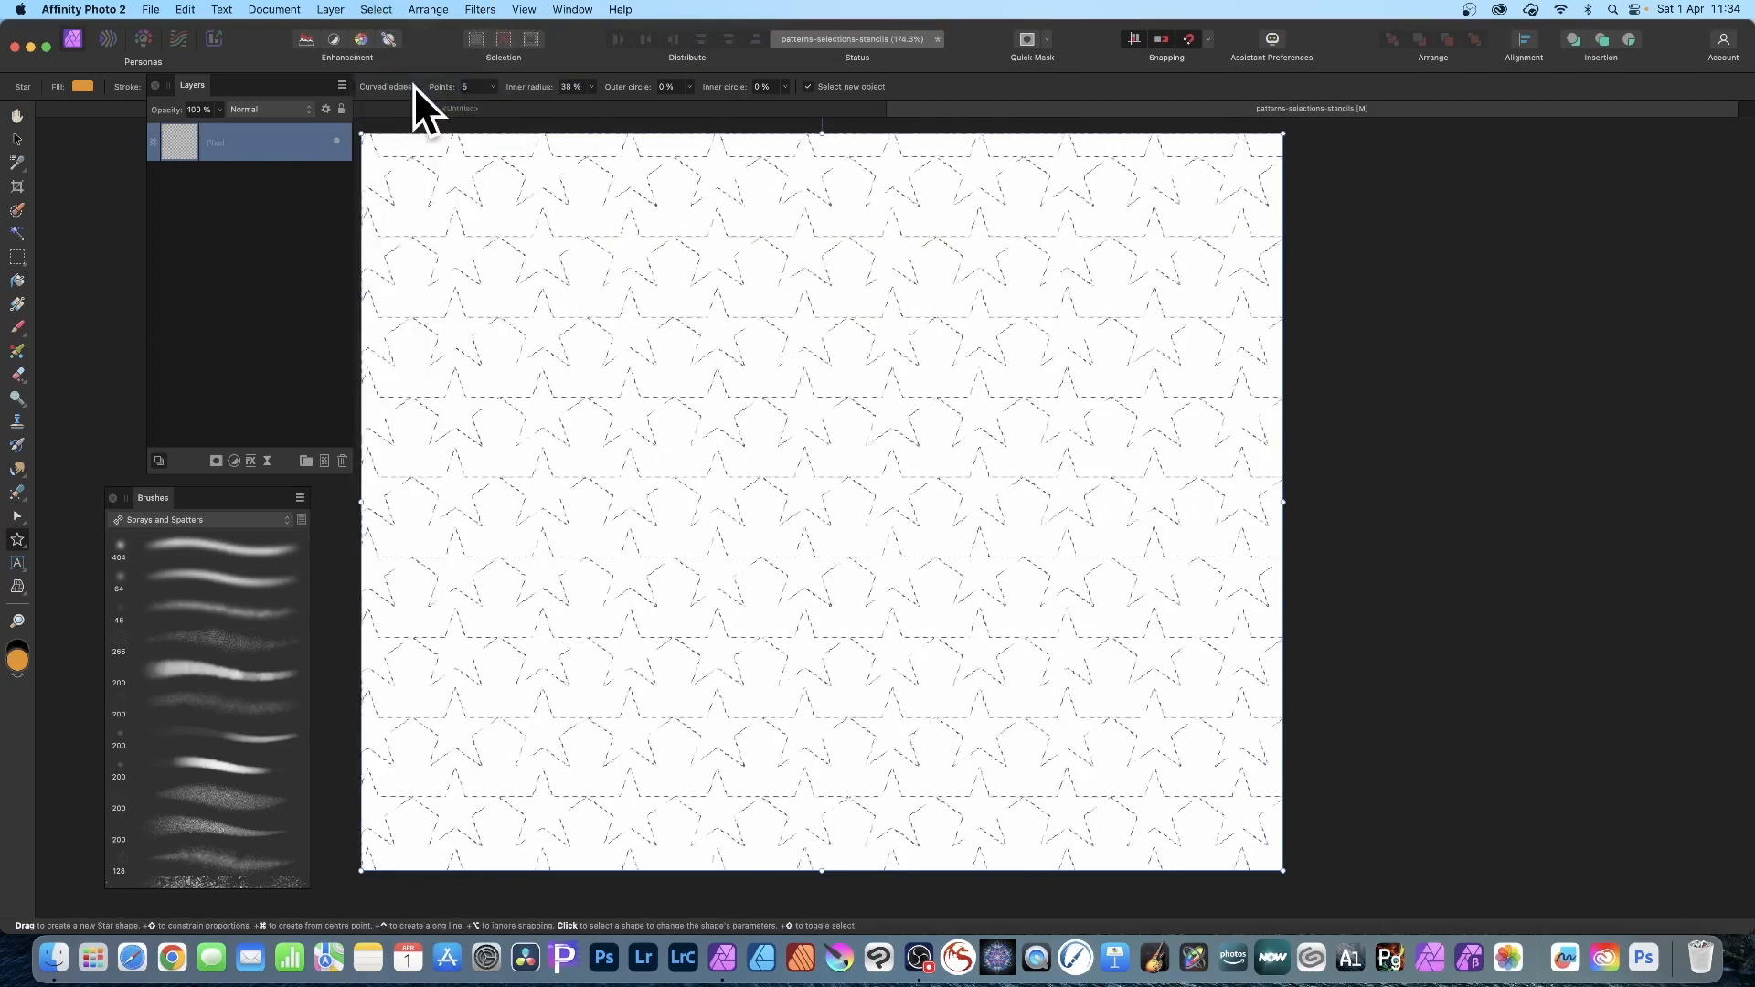
left_click(18, 328)
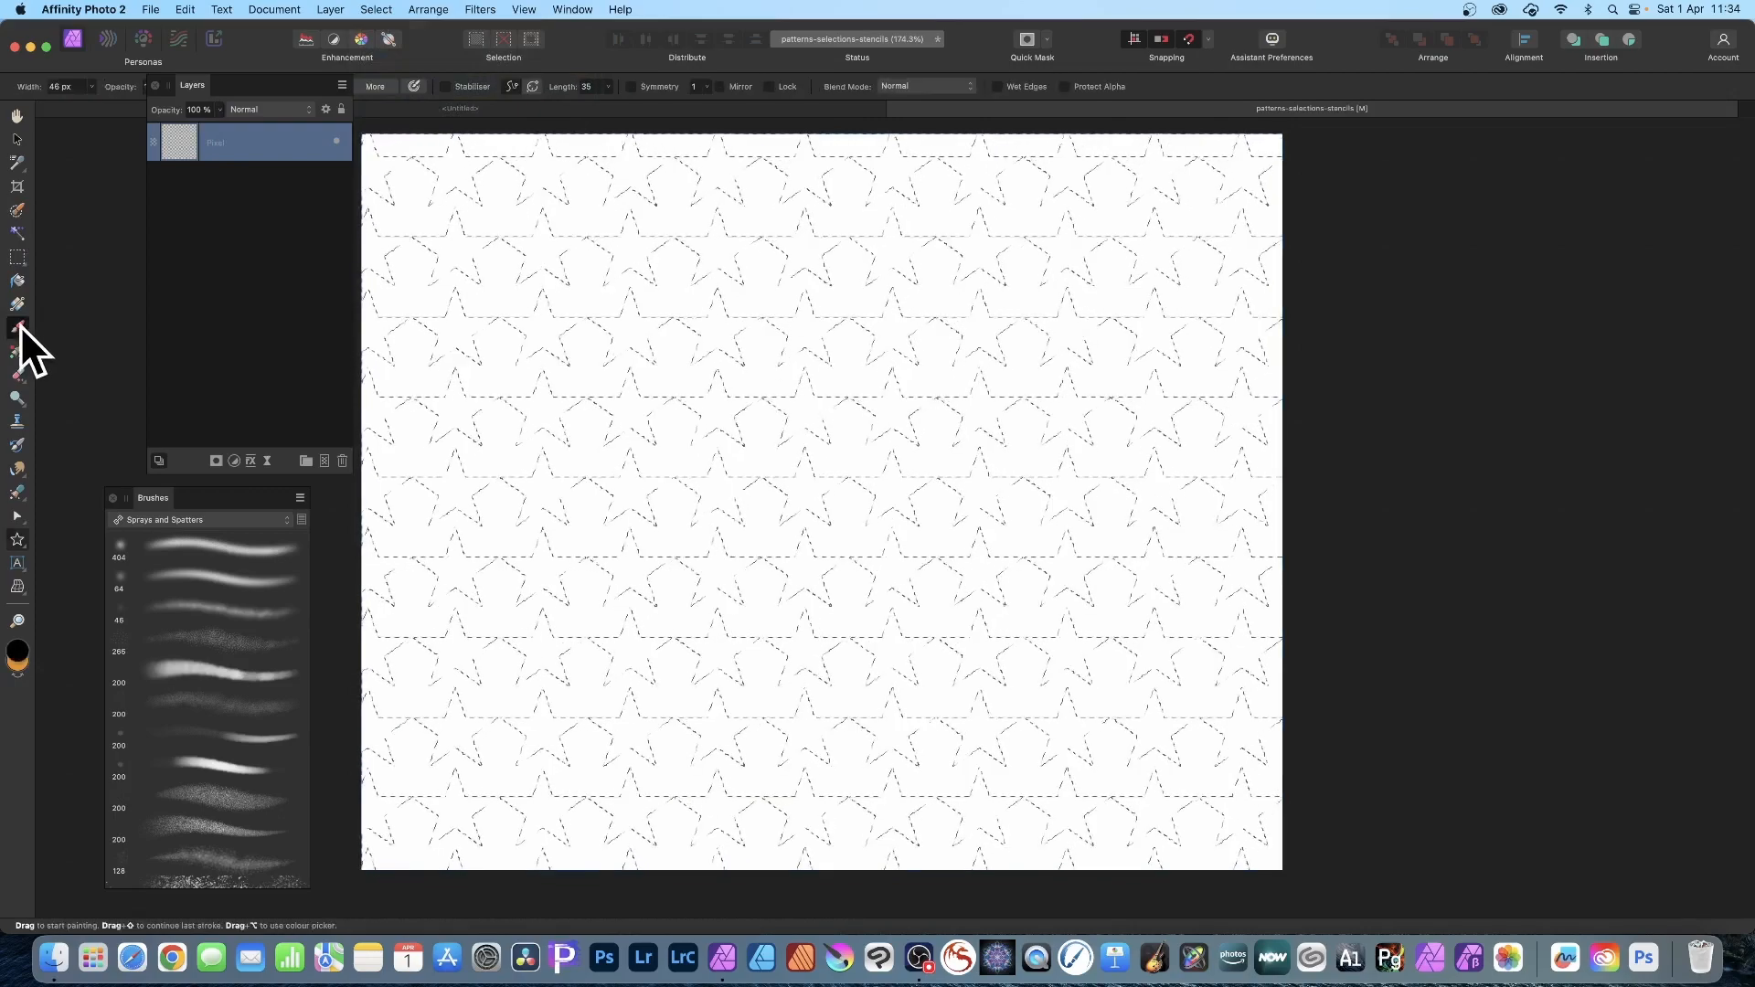
left_click(182, 549)
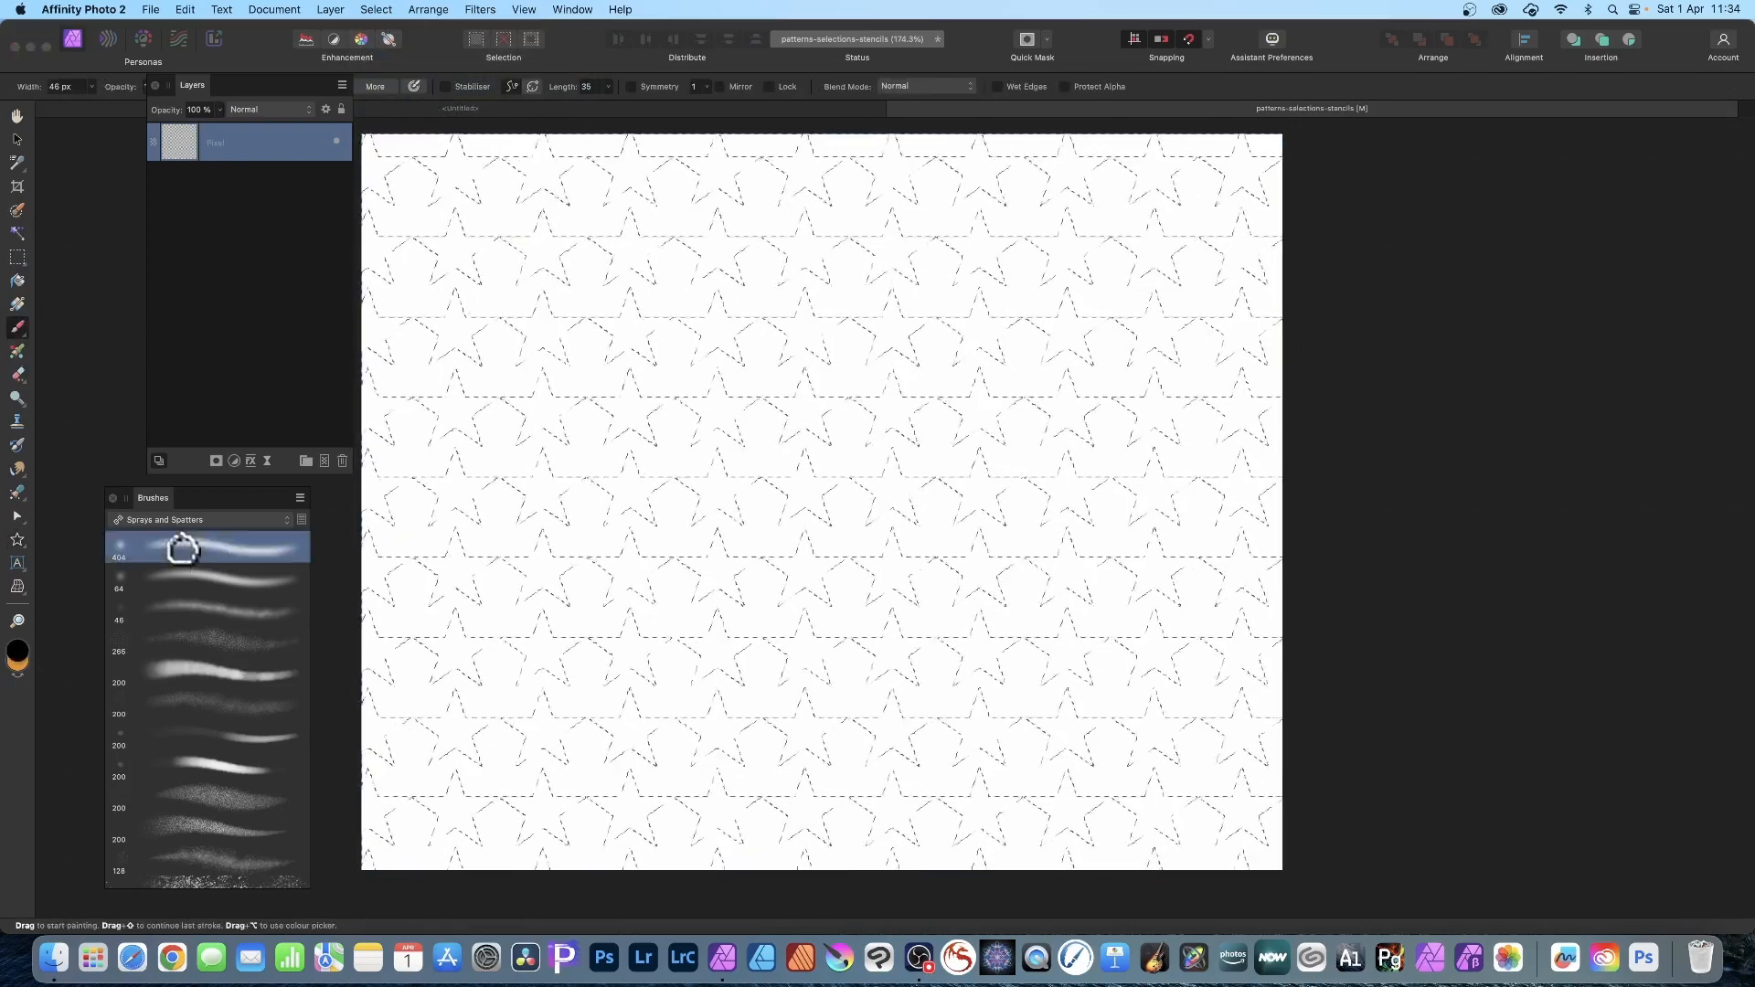
left_click(574, 266)
mouse_move(574, 266)
left_mouse_down()
mouse_move(553, 213)
mouse_move(602, 236)
mouse_move(551, 196)
mouse_move(839, 368)
mouse_move(571, 358)
mouse_move(1060, 478)
mouse_move(1011, 728)
left_mouse_up()
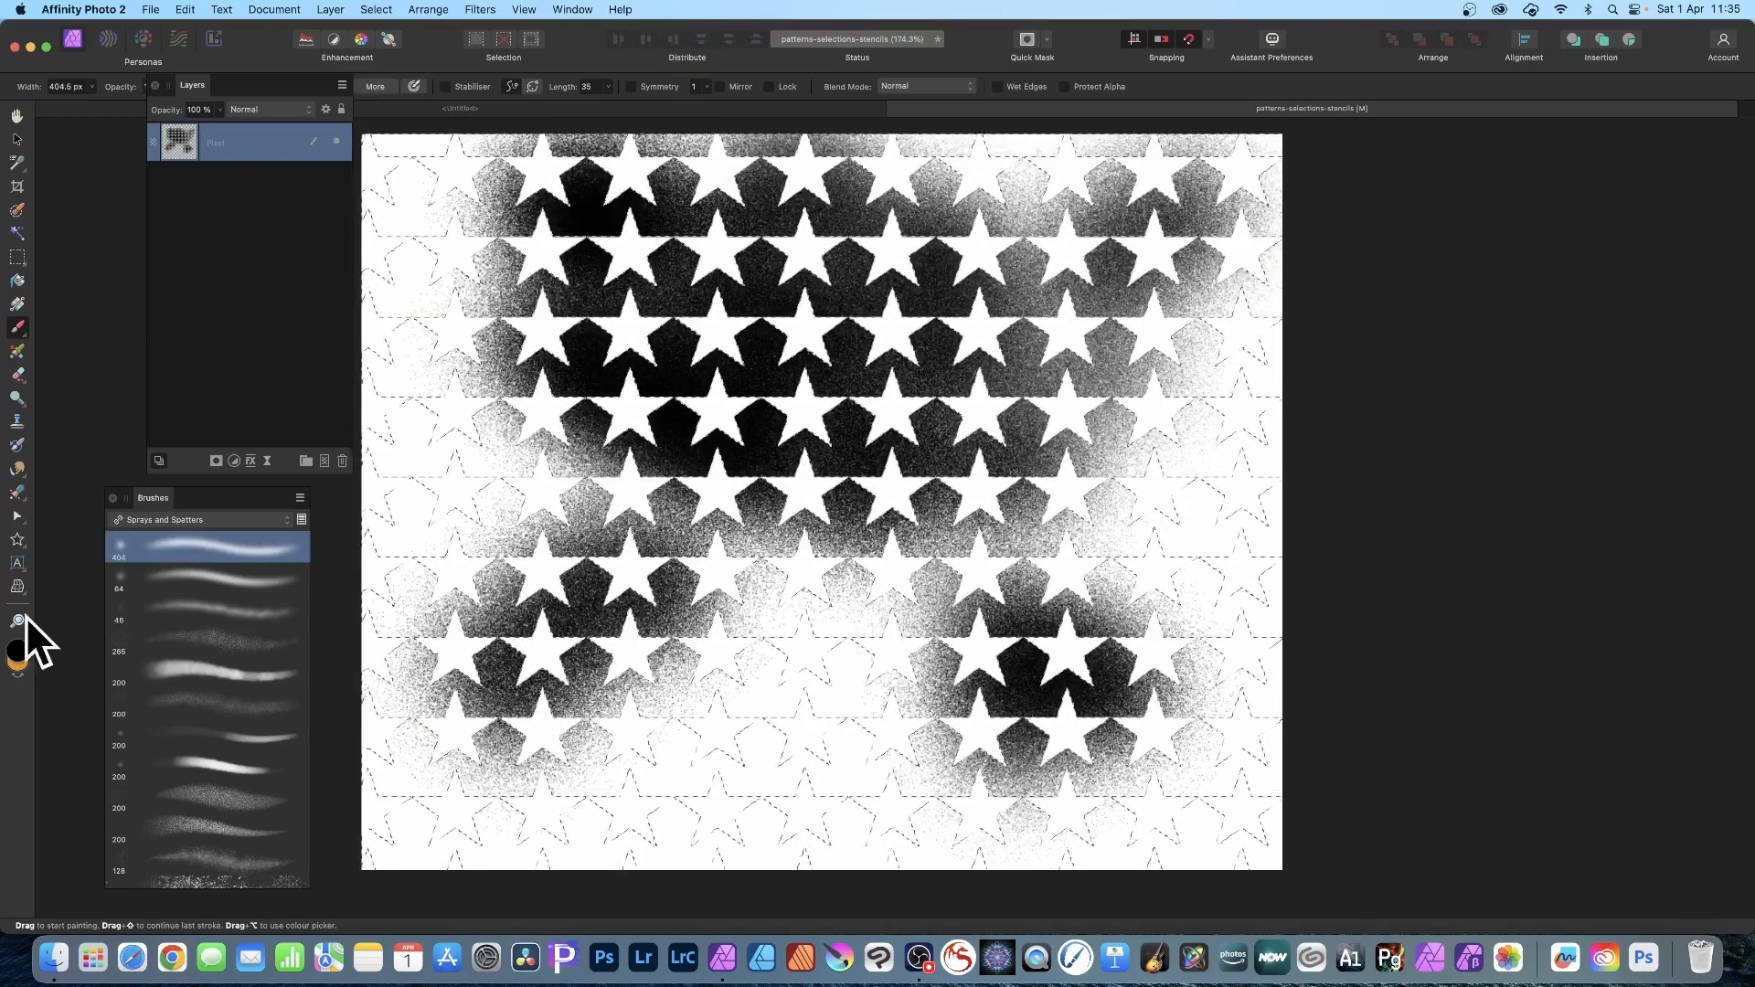
- Pick a medium blue swatch and spray it over the black paint around the star shapes
left_click(572, 8)
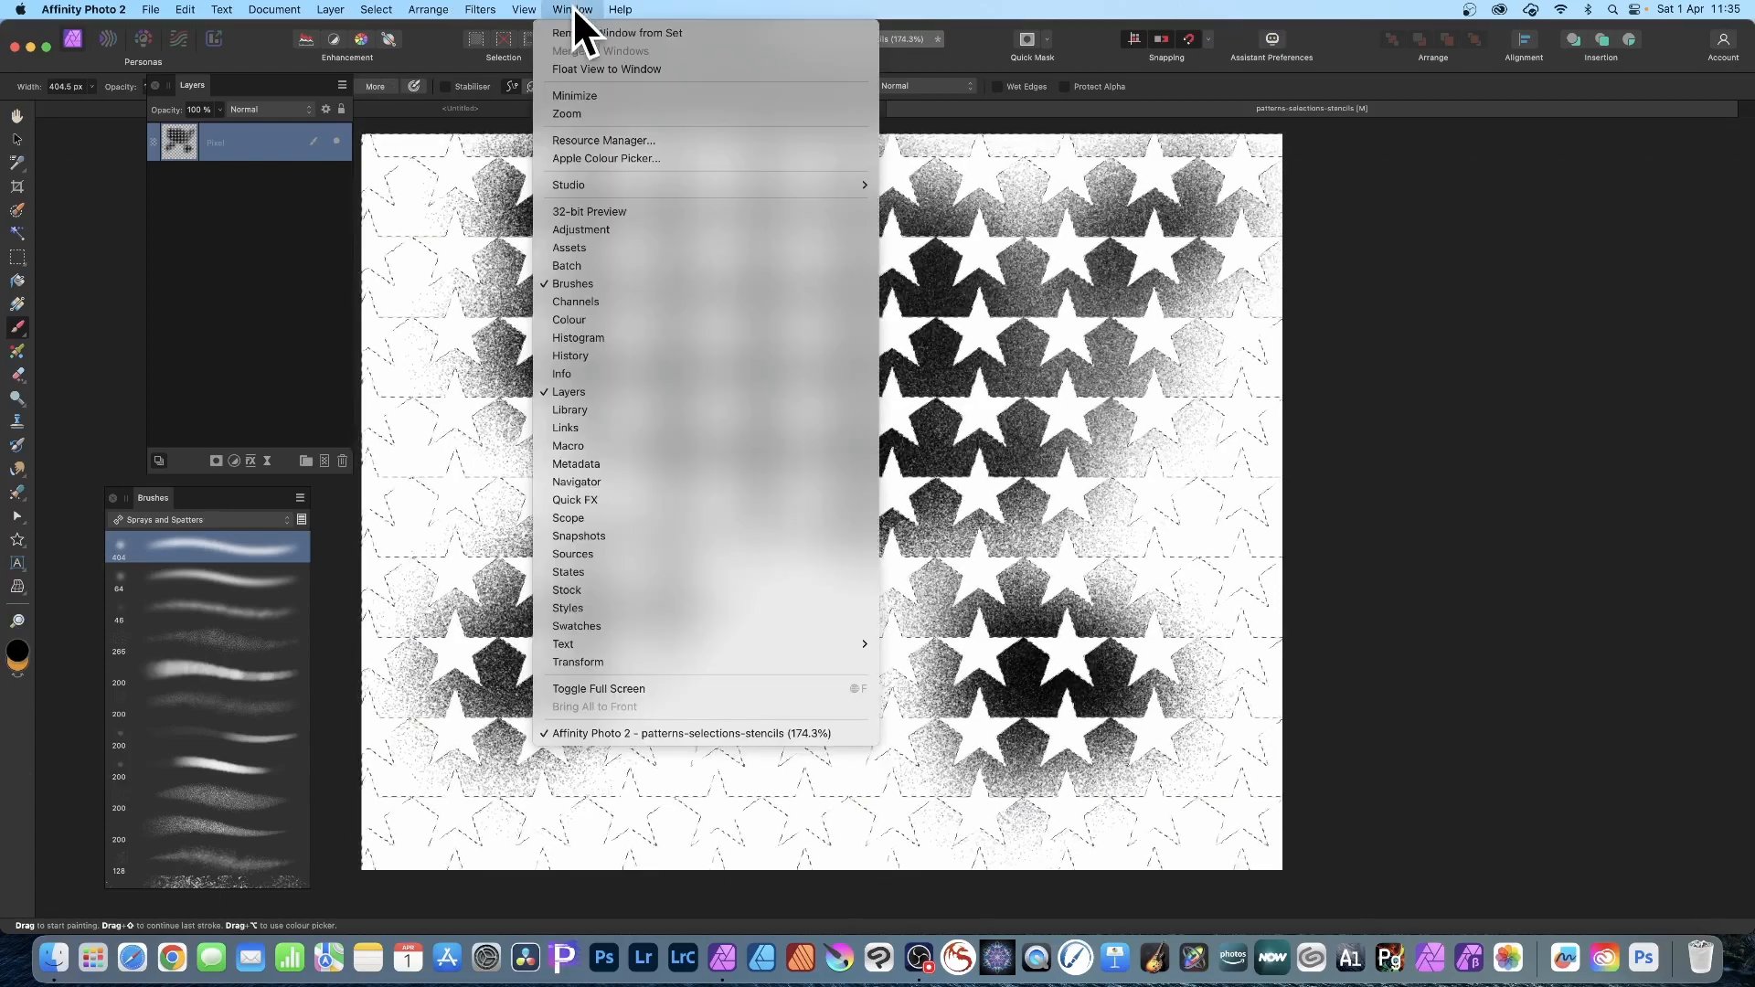
left_click(636, 629)
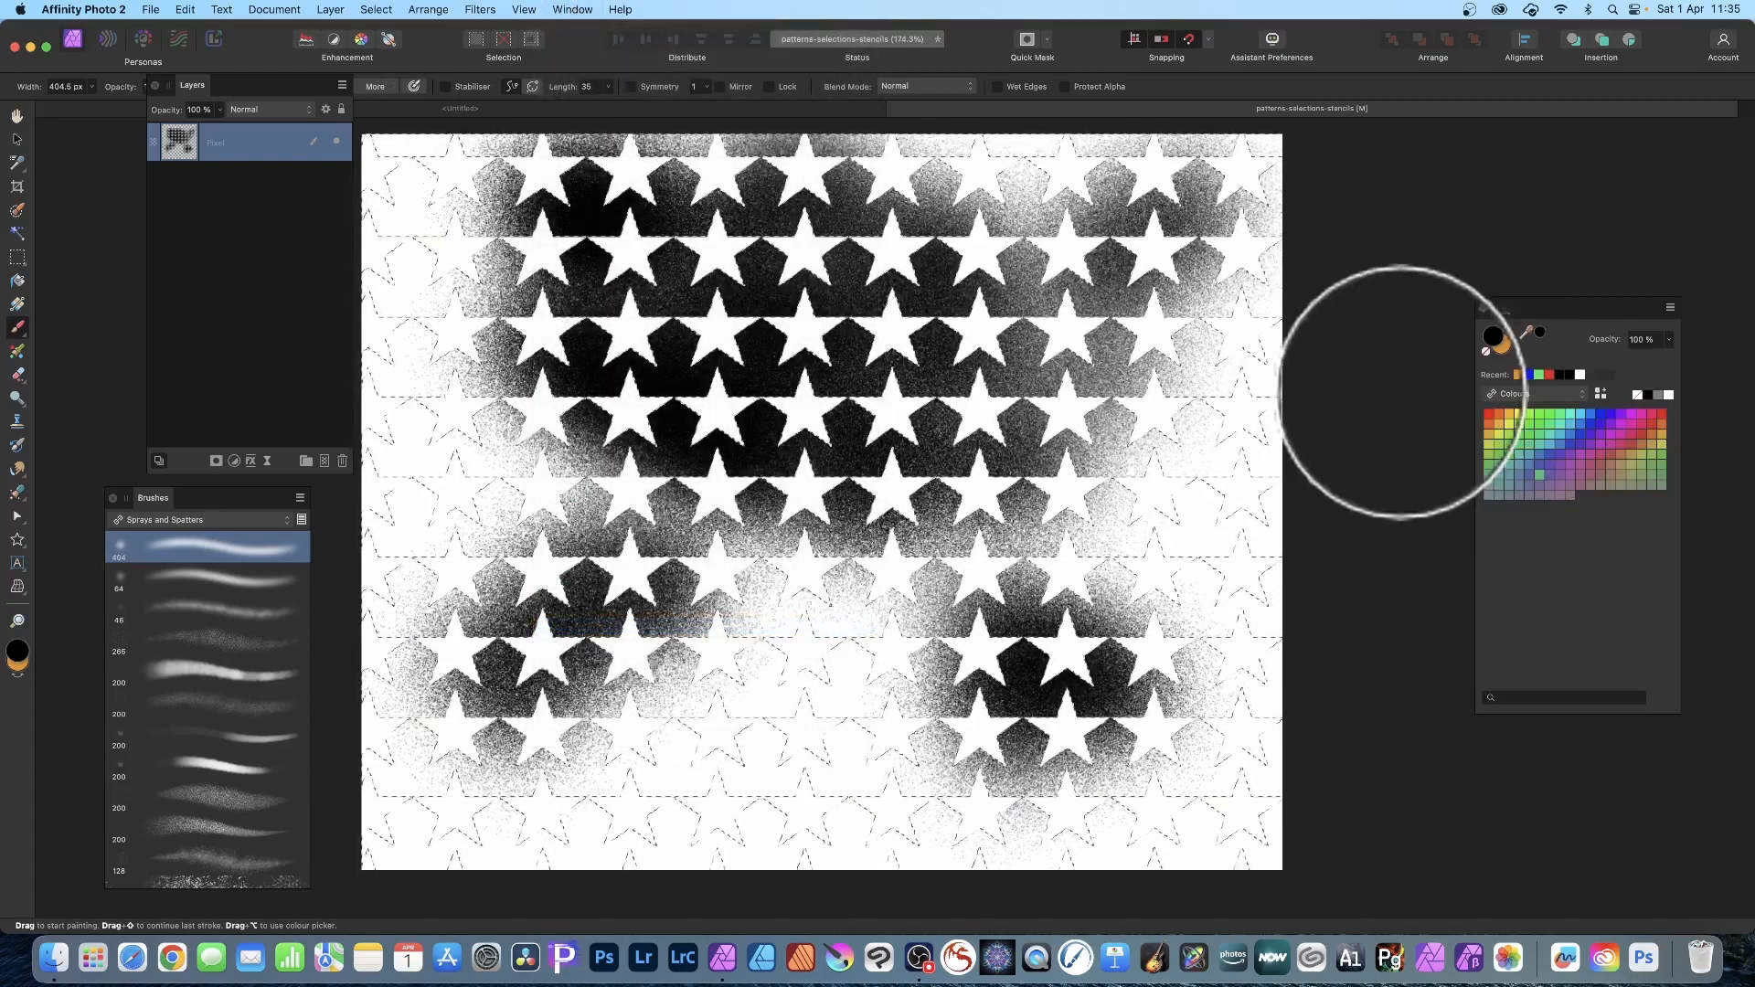
left_click(1582, 424)
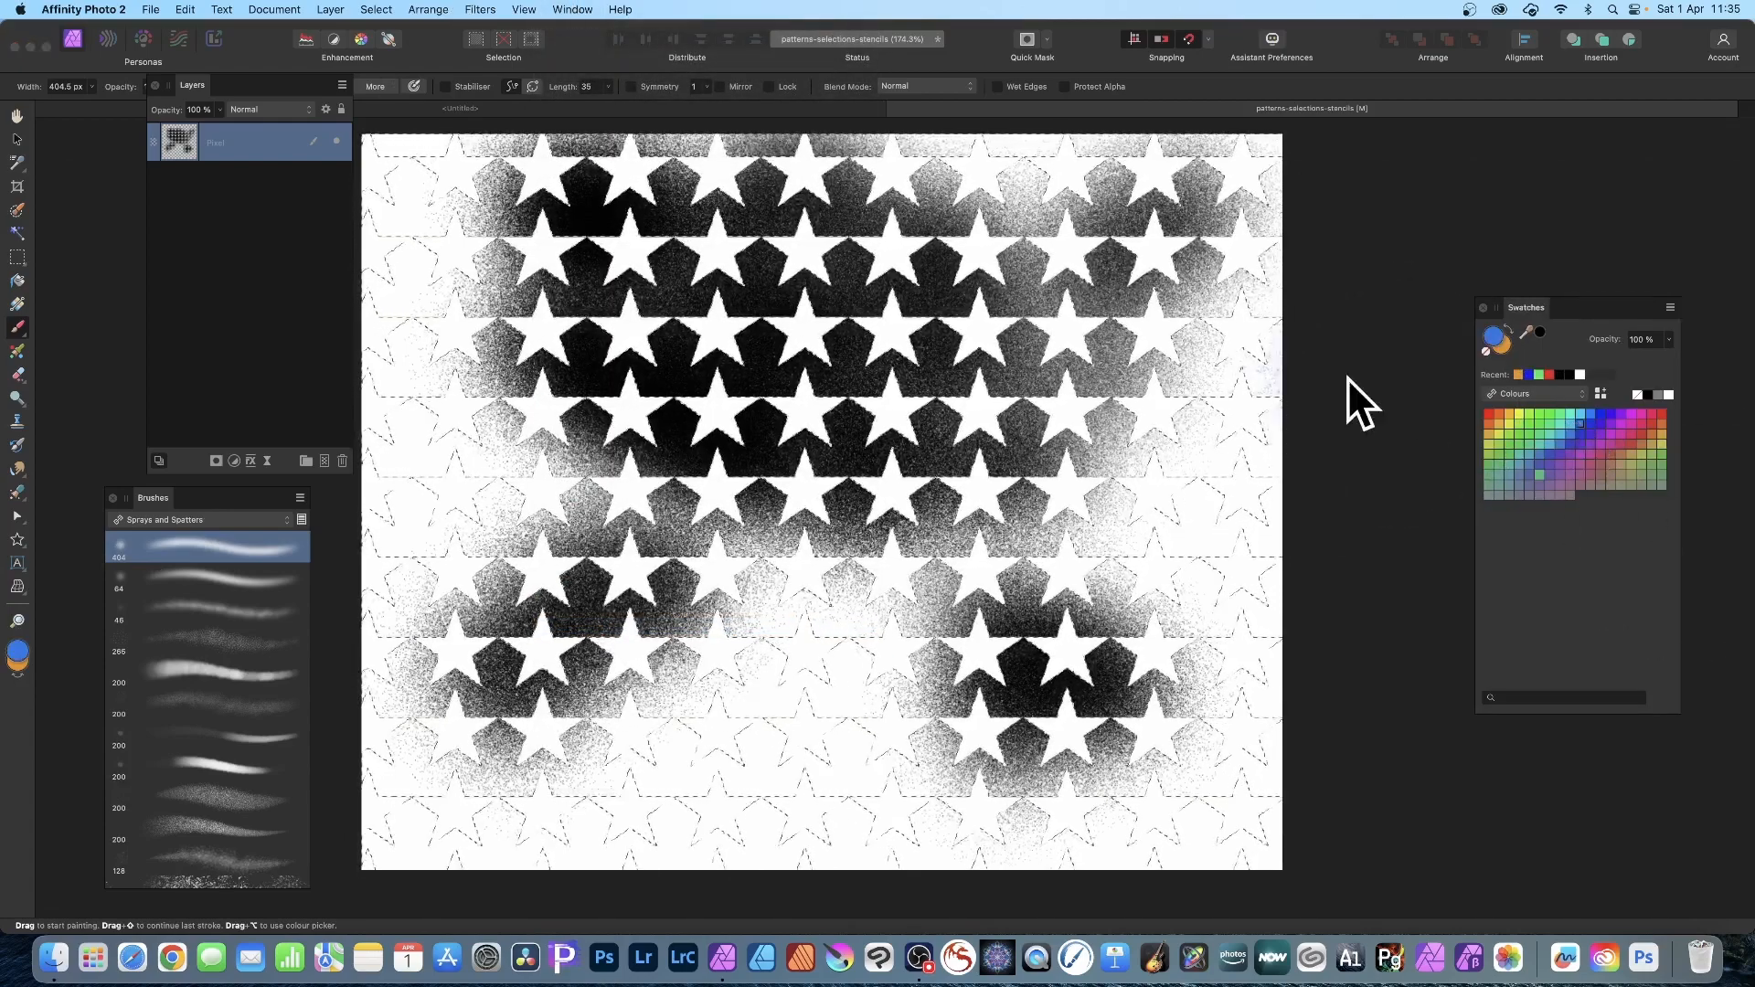
mouse_move(887, 399)
left_mouse_down()
mouse_move(1043, 329)
mouse_move(1019, 218)
mouse_move(1055, 220)
mouse_move(759, 203)
mouse_move(584, 280)
mouse_move(604, 490)
mouse_move(752, 467)
mouse_move(1069, 644)
mouse_move(777, 688)
mouse_move(554, 525)
mouse_move(547, 450)
mouse_move(495, 334)
left_mouse_up()
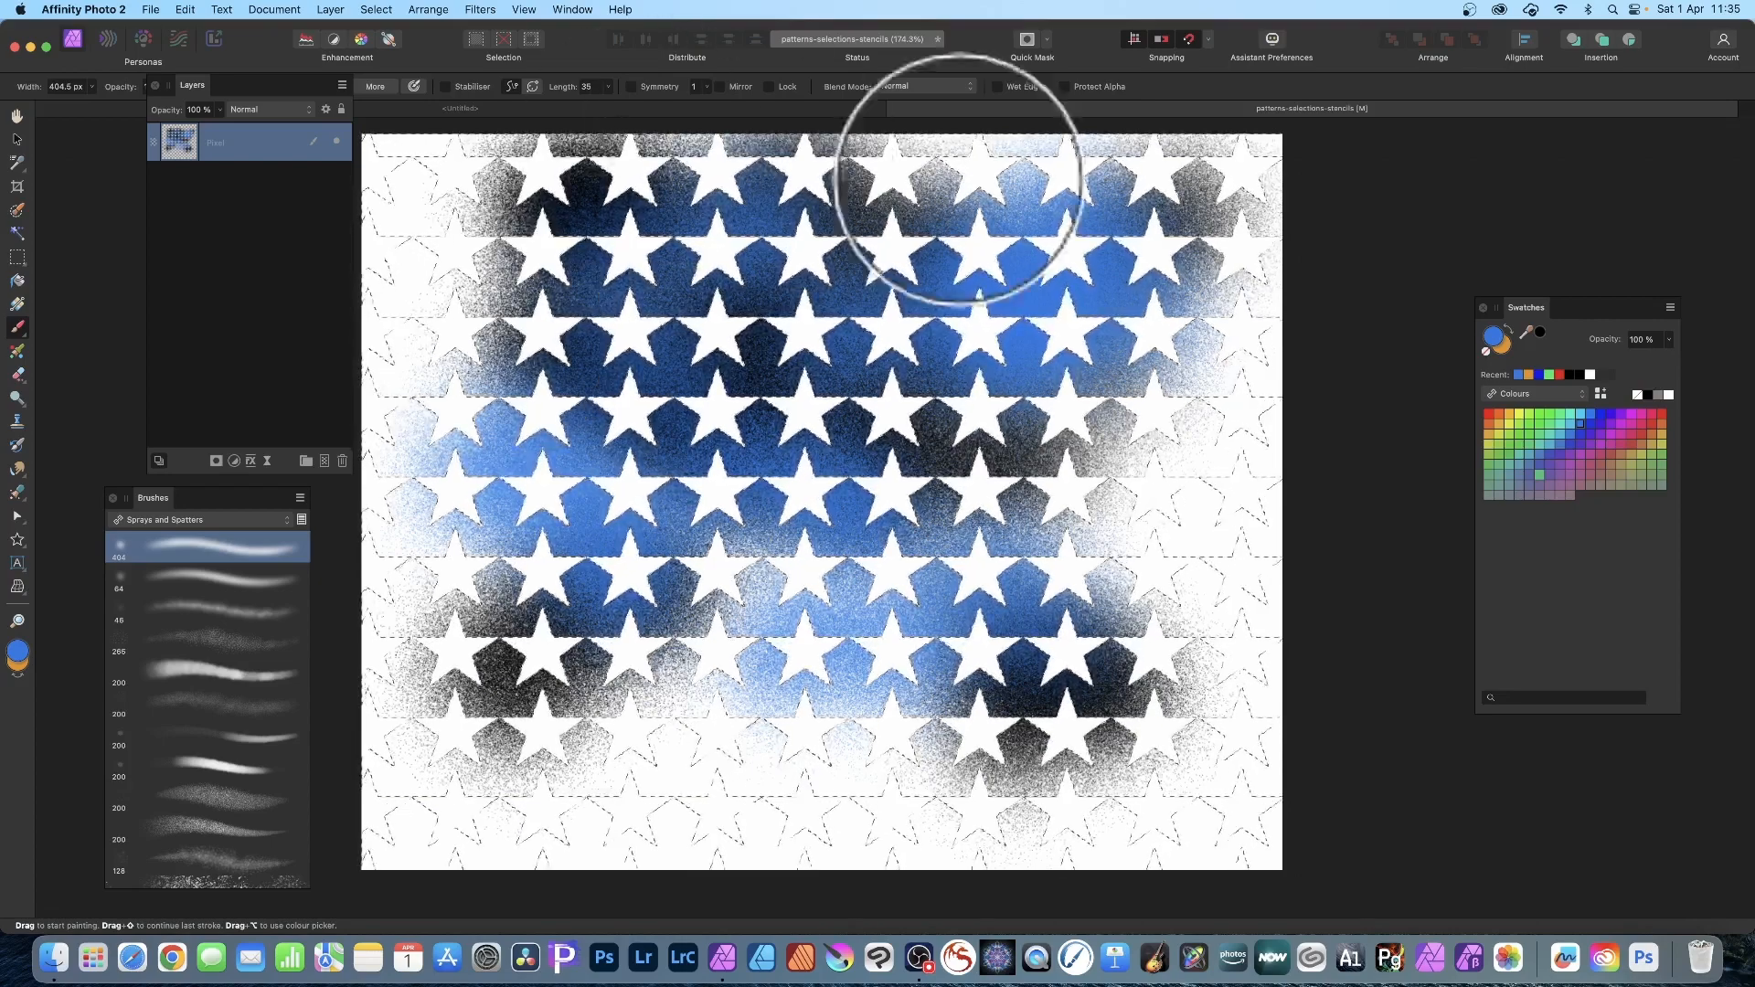
- Edit the pixel selection as a layer, shrinking it, shifting it toward the canvas centre and rotating it diagonally
left_click(378, 9)
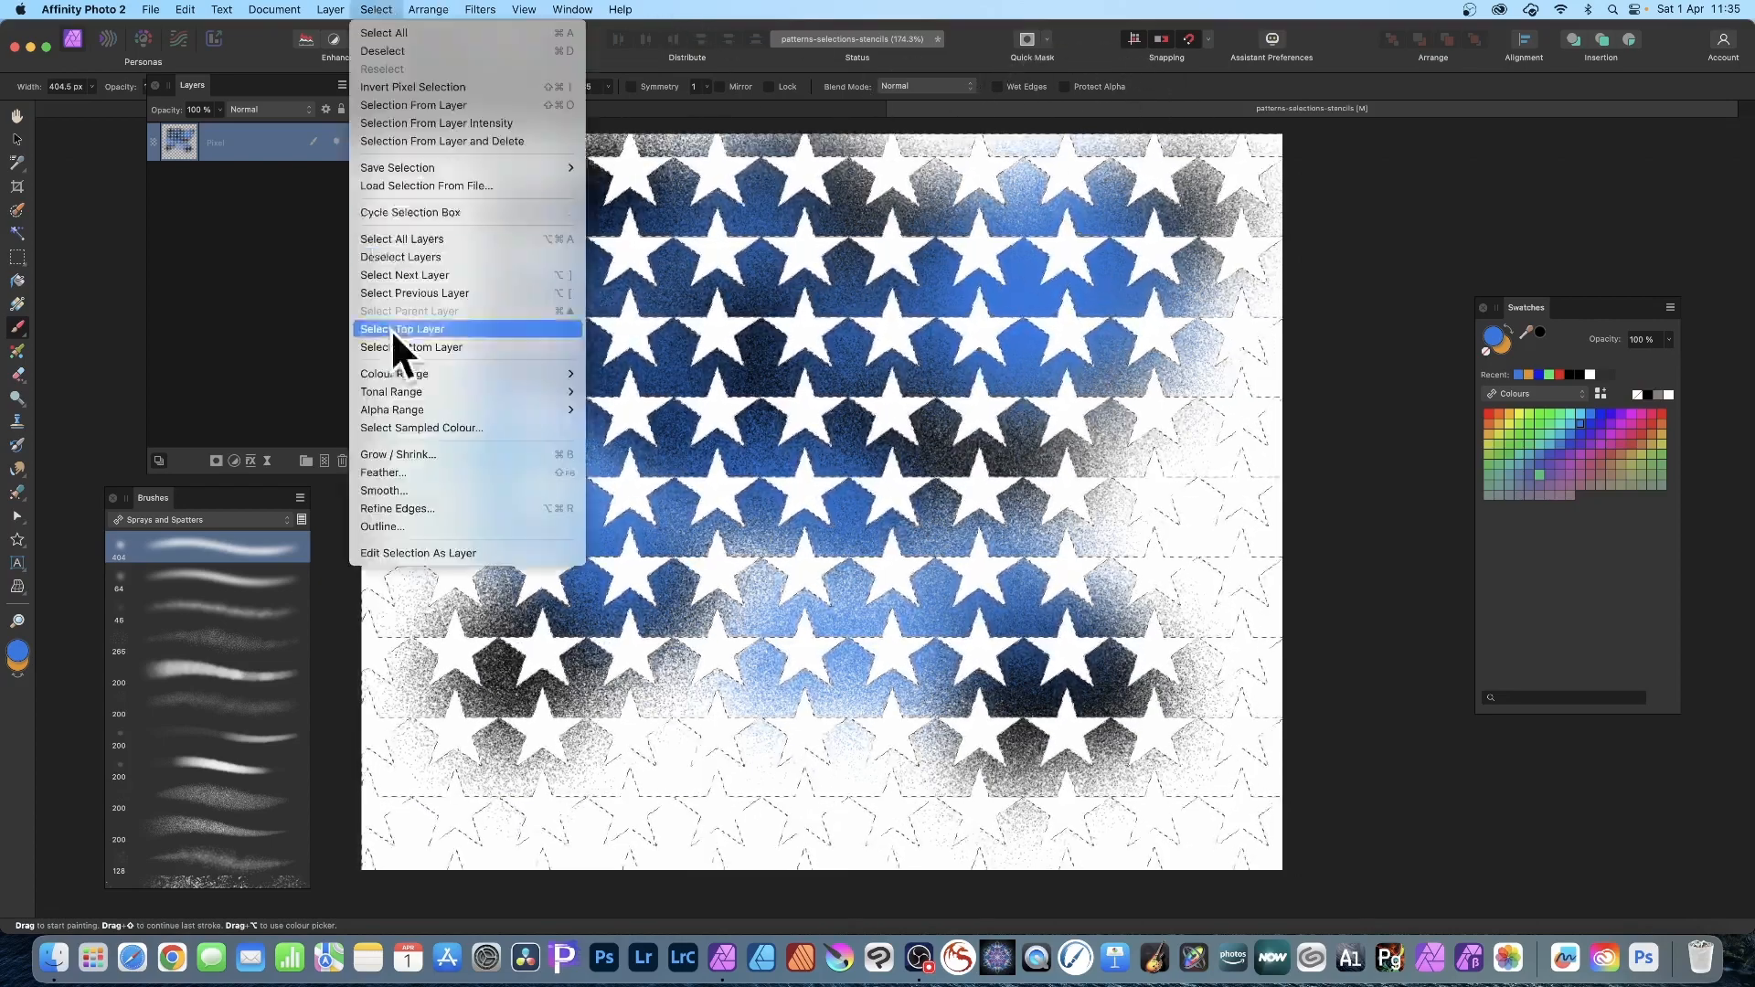
left_click(417, 552)
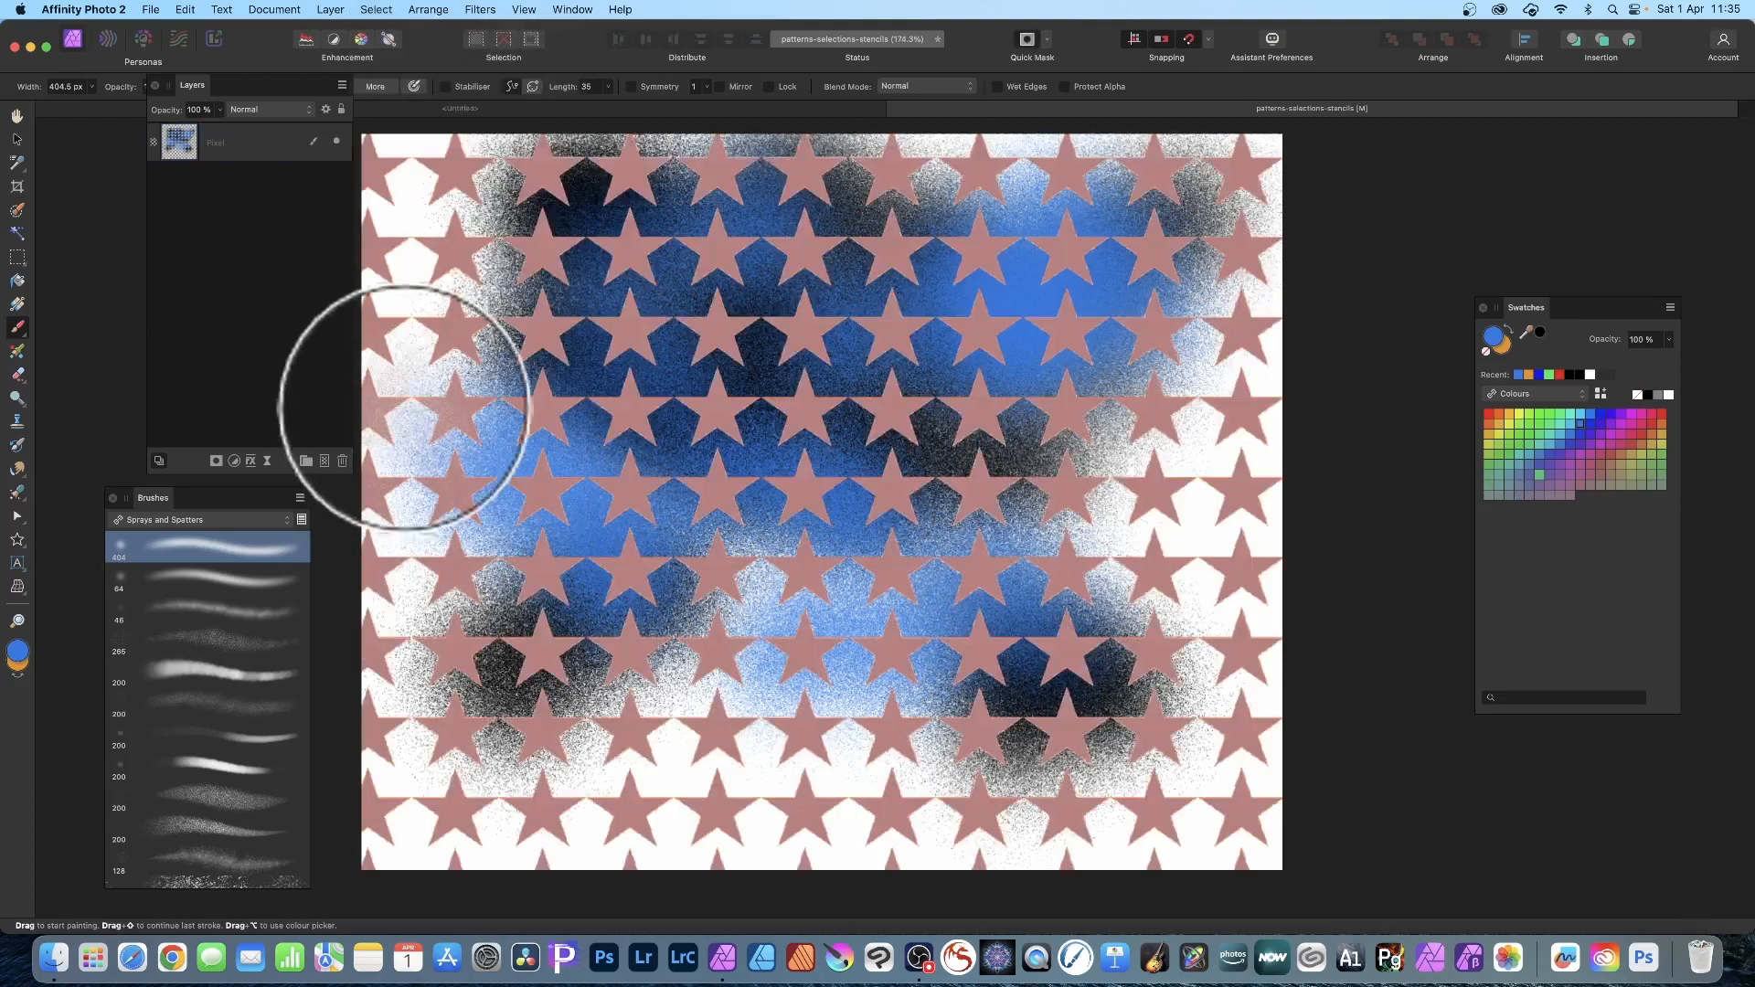
left_click(18, 140)
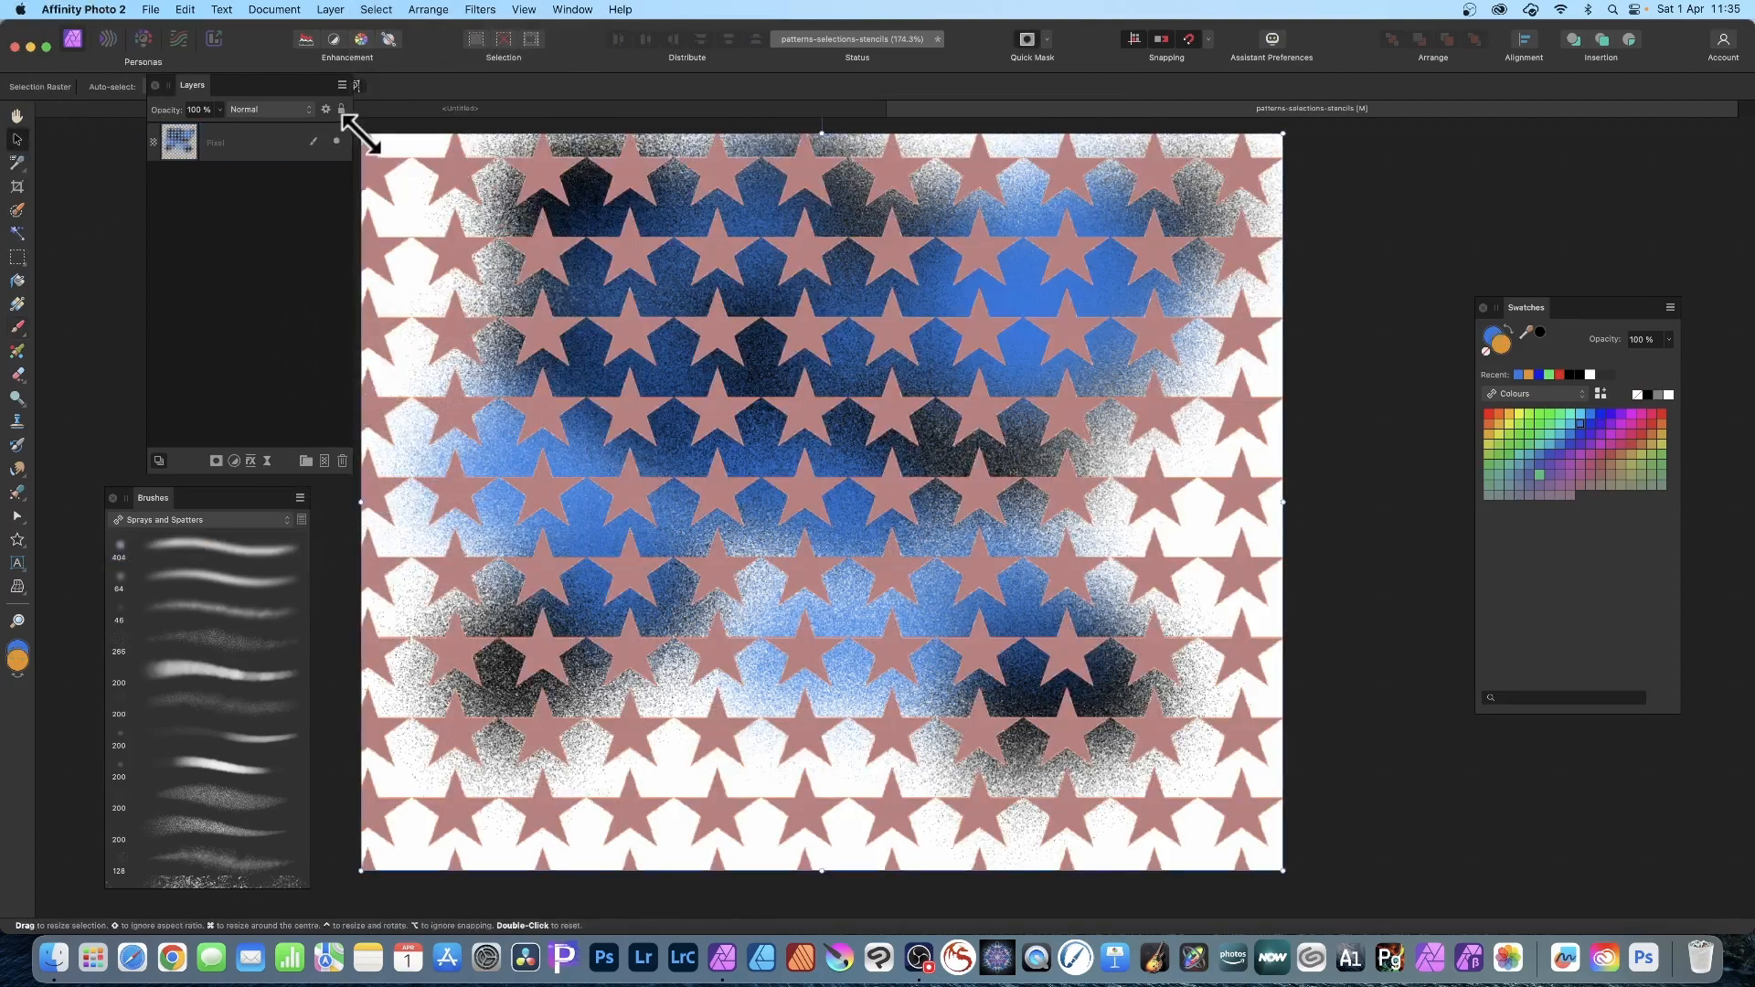
left_click_drag(361, 135, 566, 297)
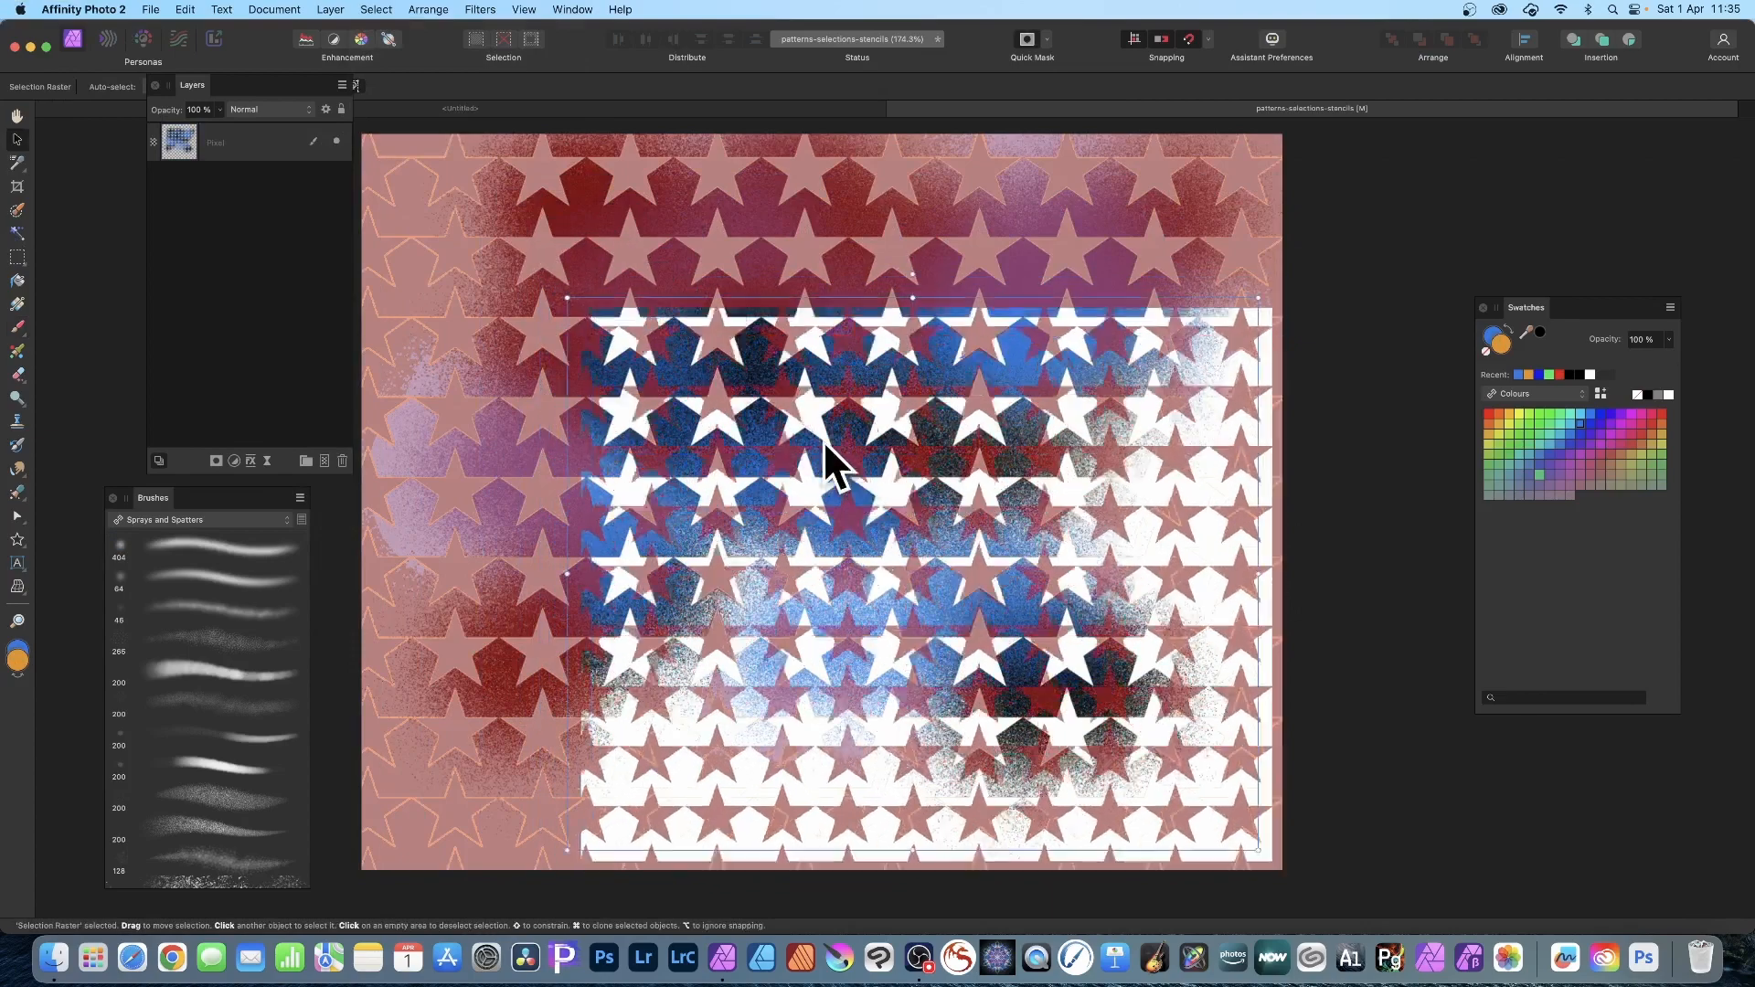
left_click_drag(825, 448, 714, 392)
left_click_drag(1150, 240, 1202, 535)
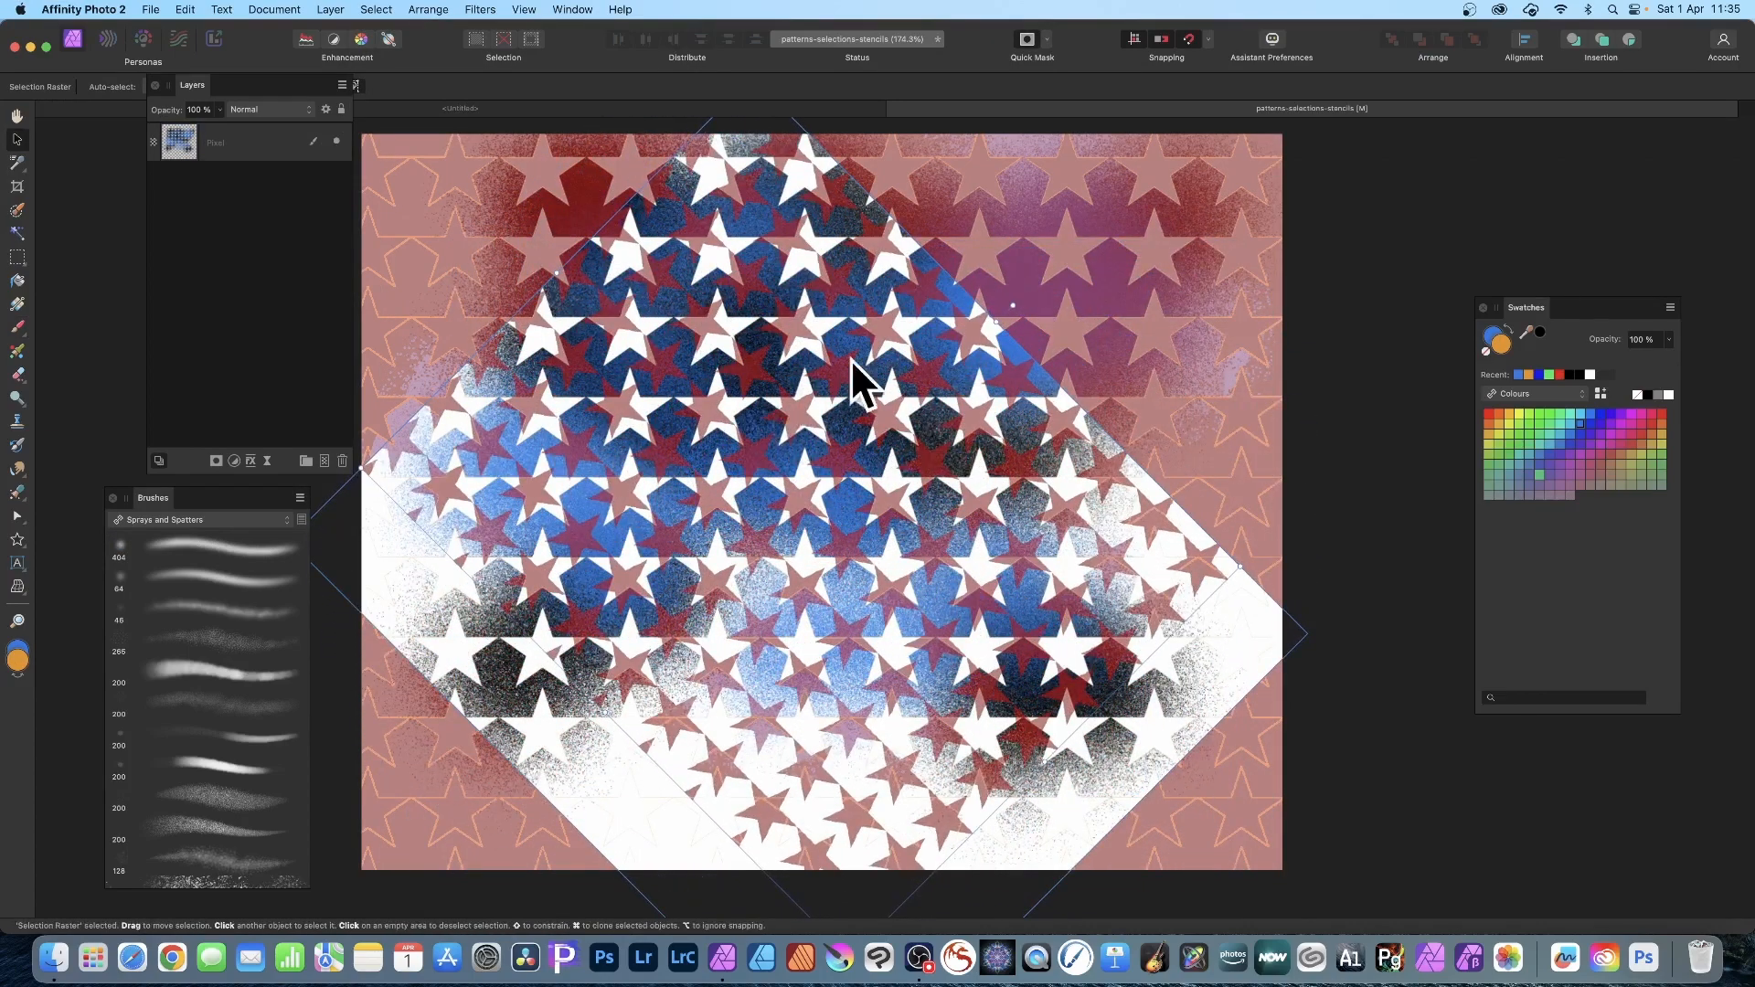
left_click(376, 10)
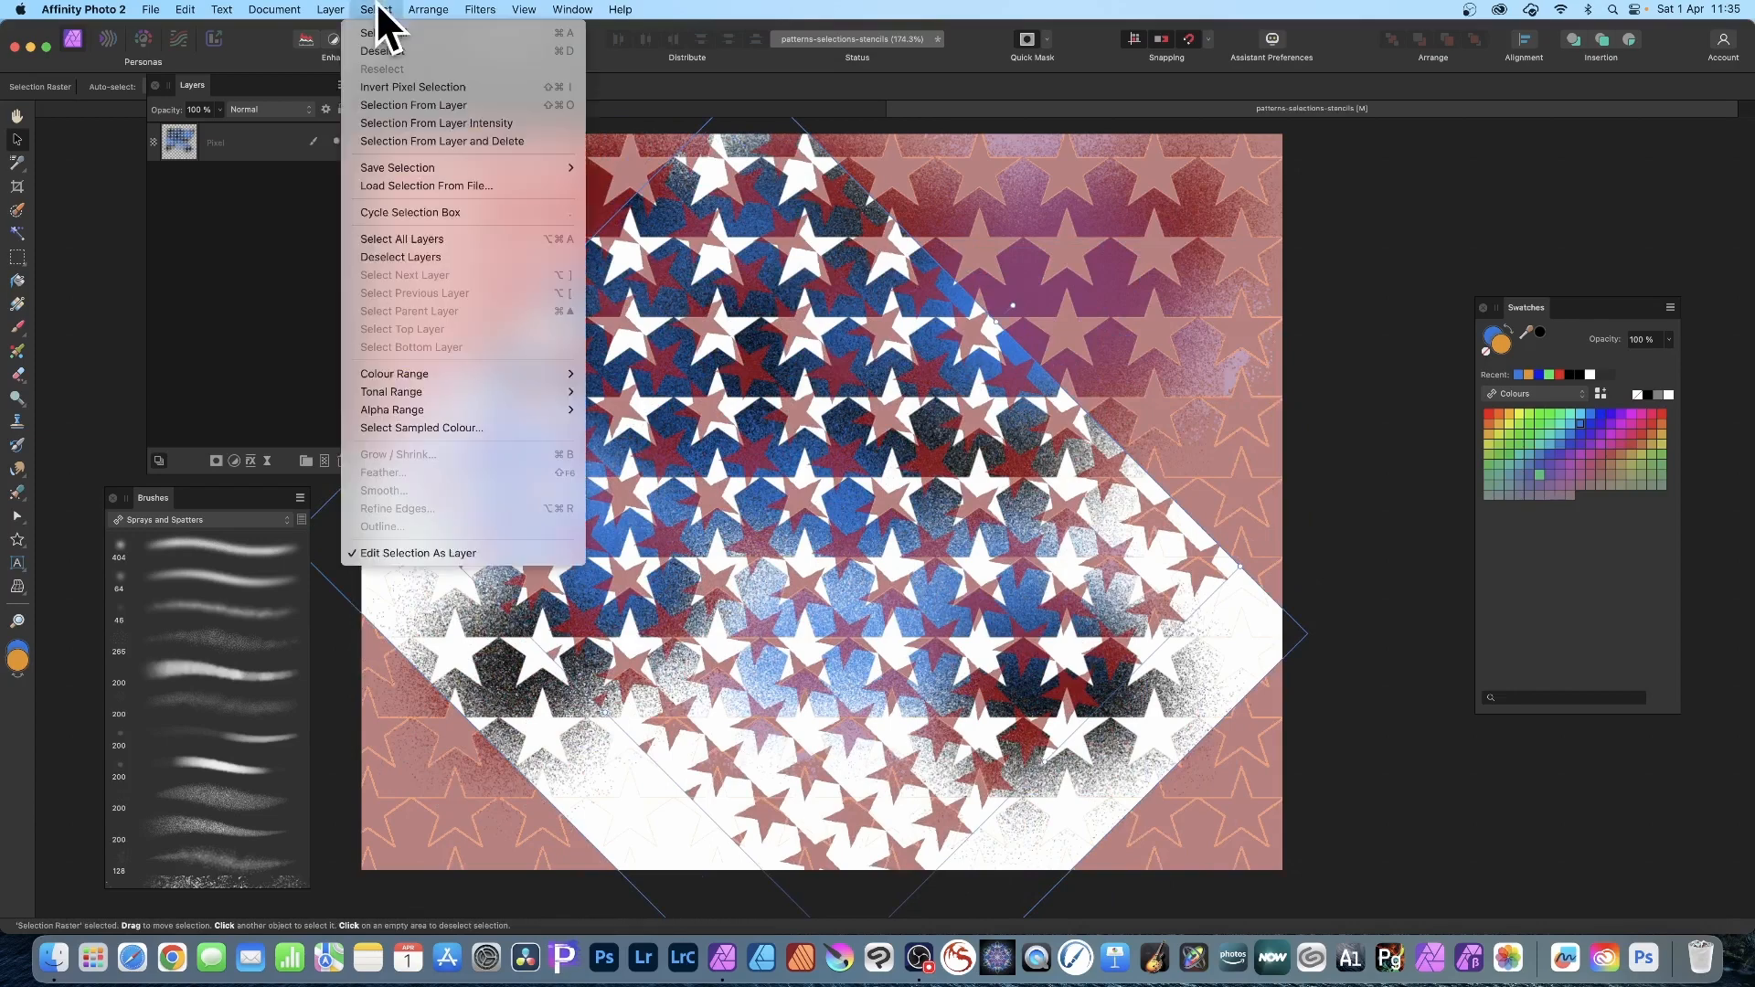
left_click(420, 551)
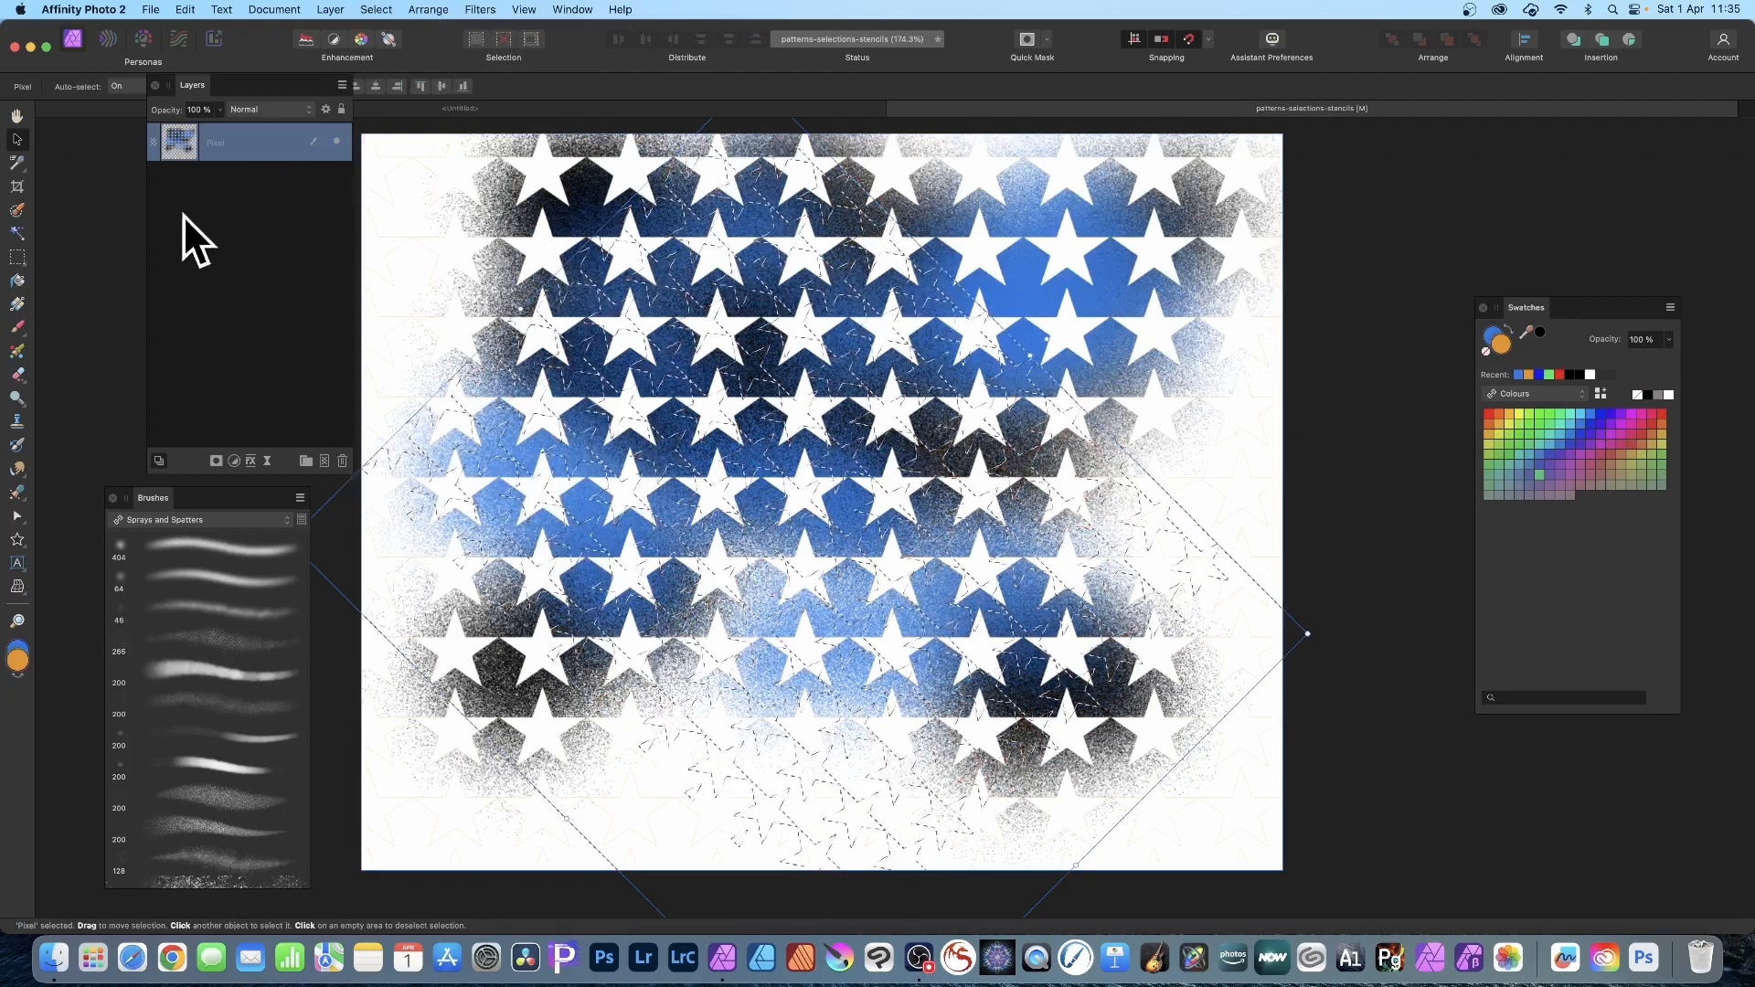
- Spray bright red paint through the rotated star selection across the middle of the canvas
left_click(16, 327)
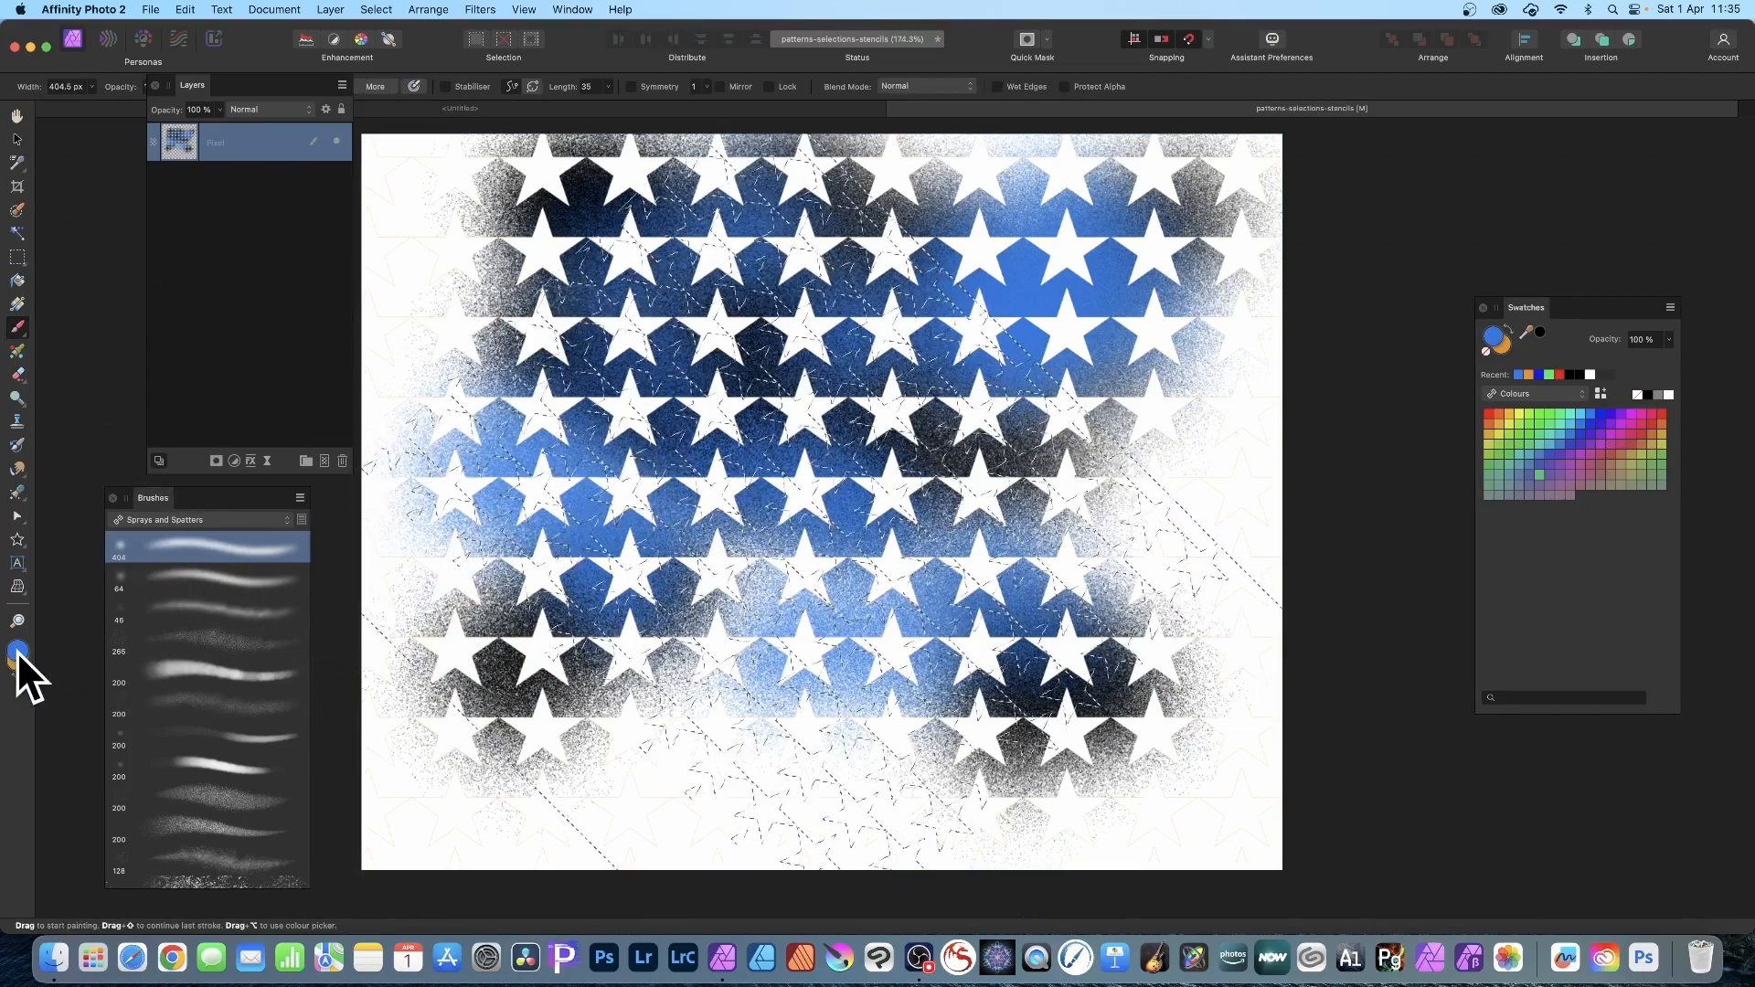
left_click(1496, 413)
left_click(1488, 413)
mouse_move(758, 183)
left_mouse_down()
mouse_move(822, 744)
mouse_move(979, 235)
mouse_move(853, 69)
left_mouse_up()
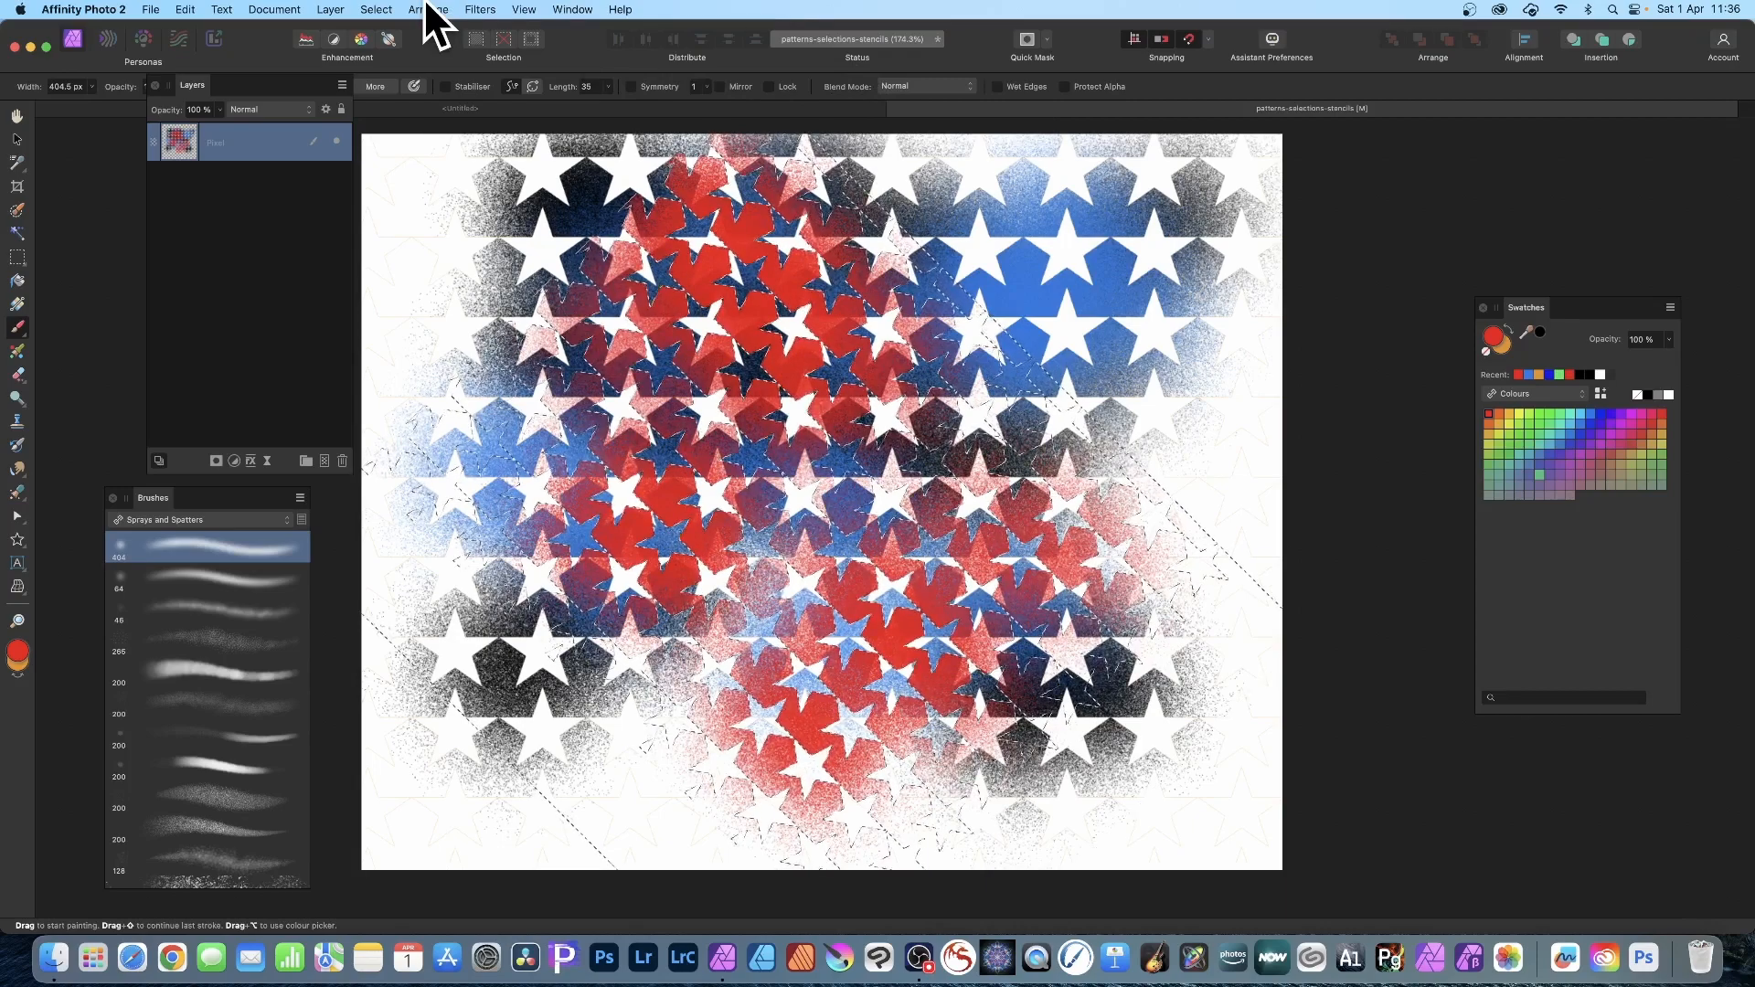
- Apply the Deform filter to the selected artwork, placing several control points and pulling them to warp the stars into sweeping curves
left_click(486, 9)
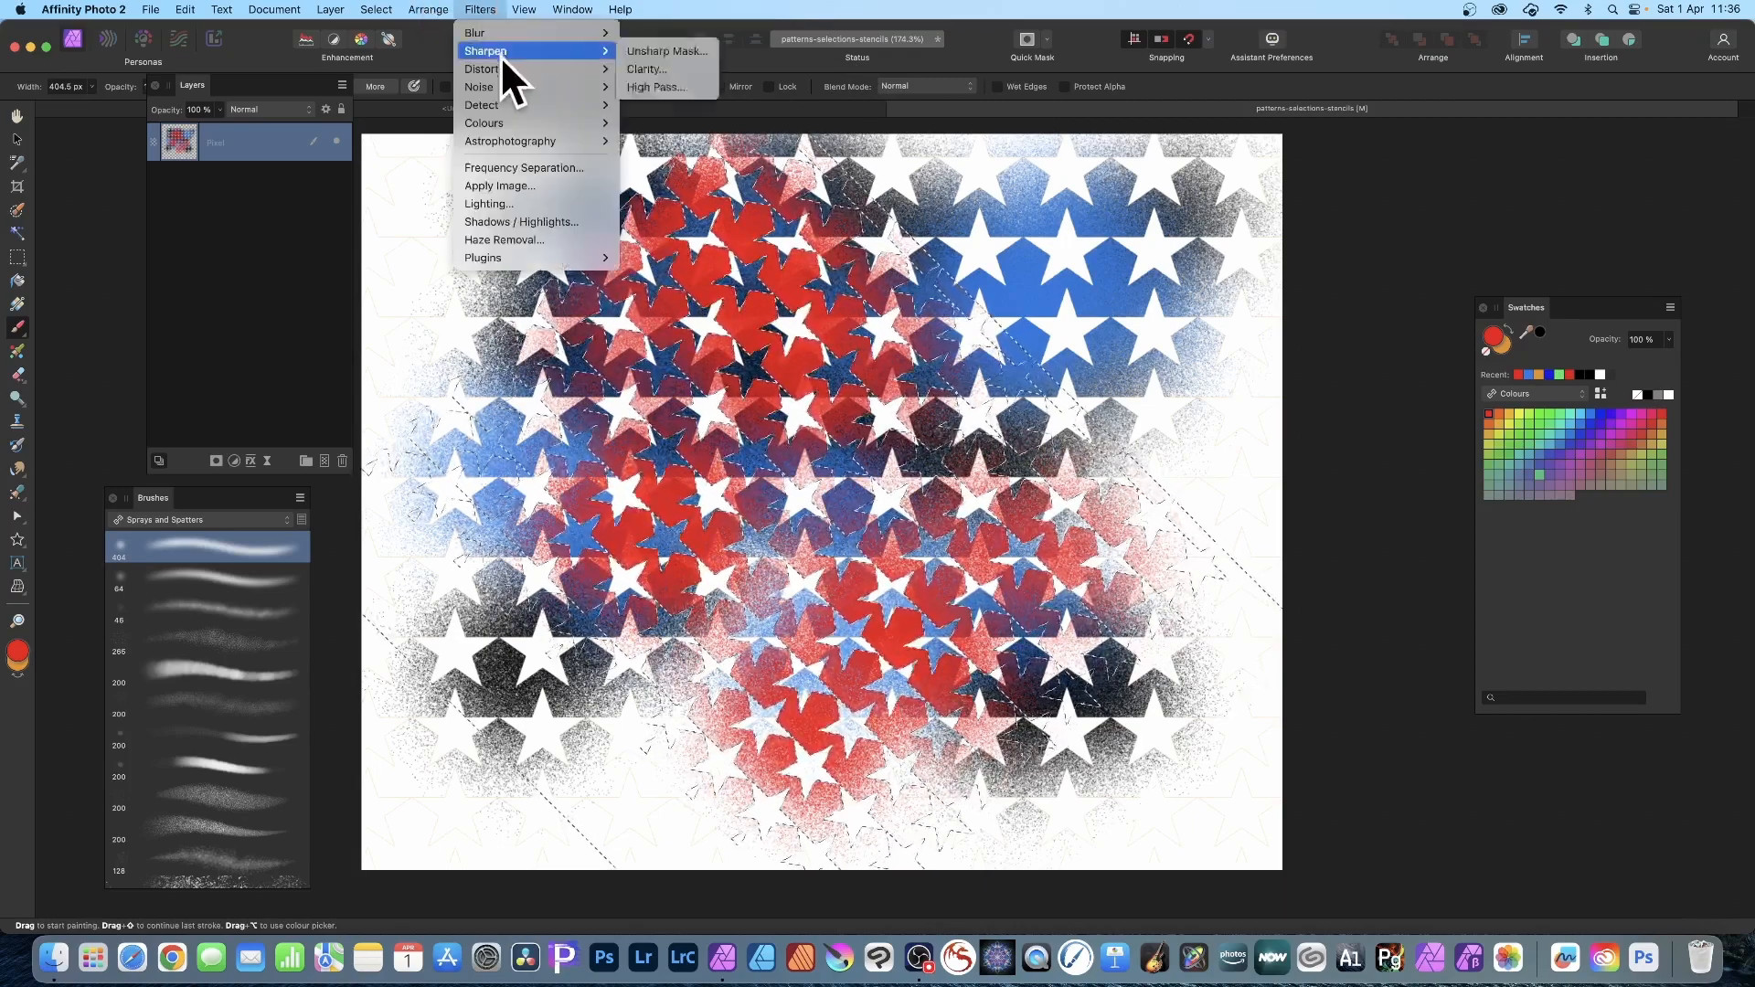
mouse_move(499, 69)
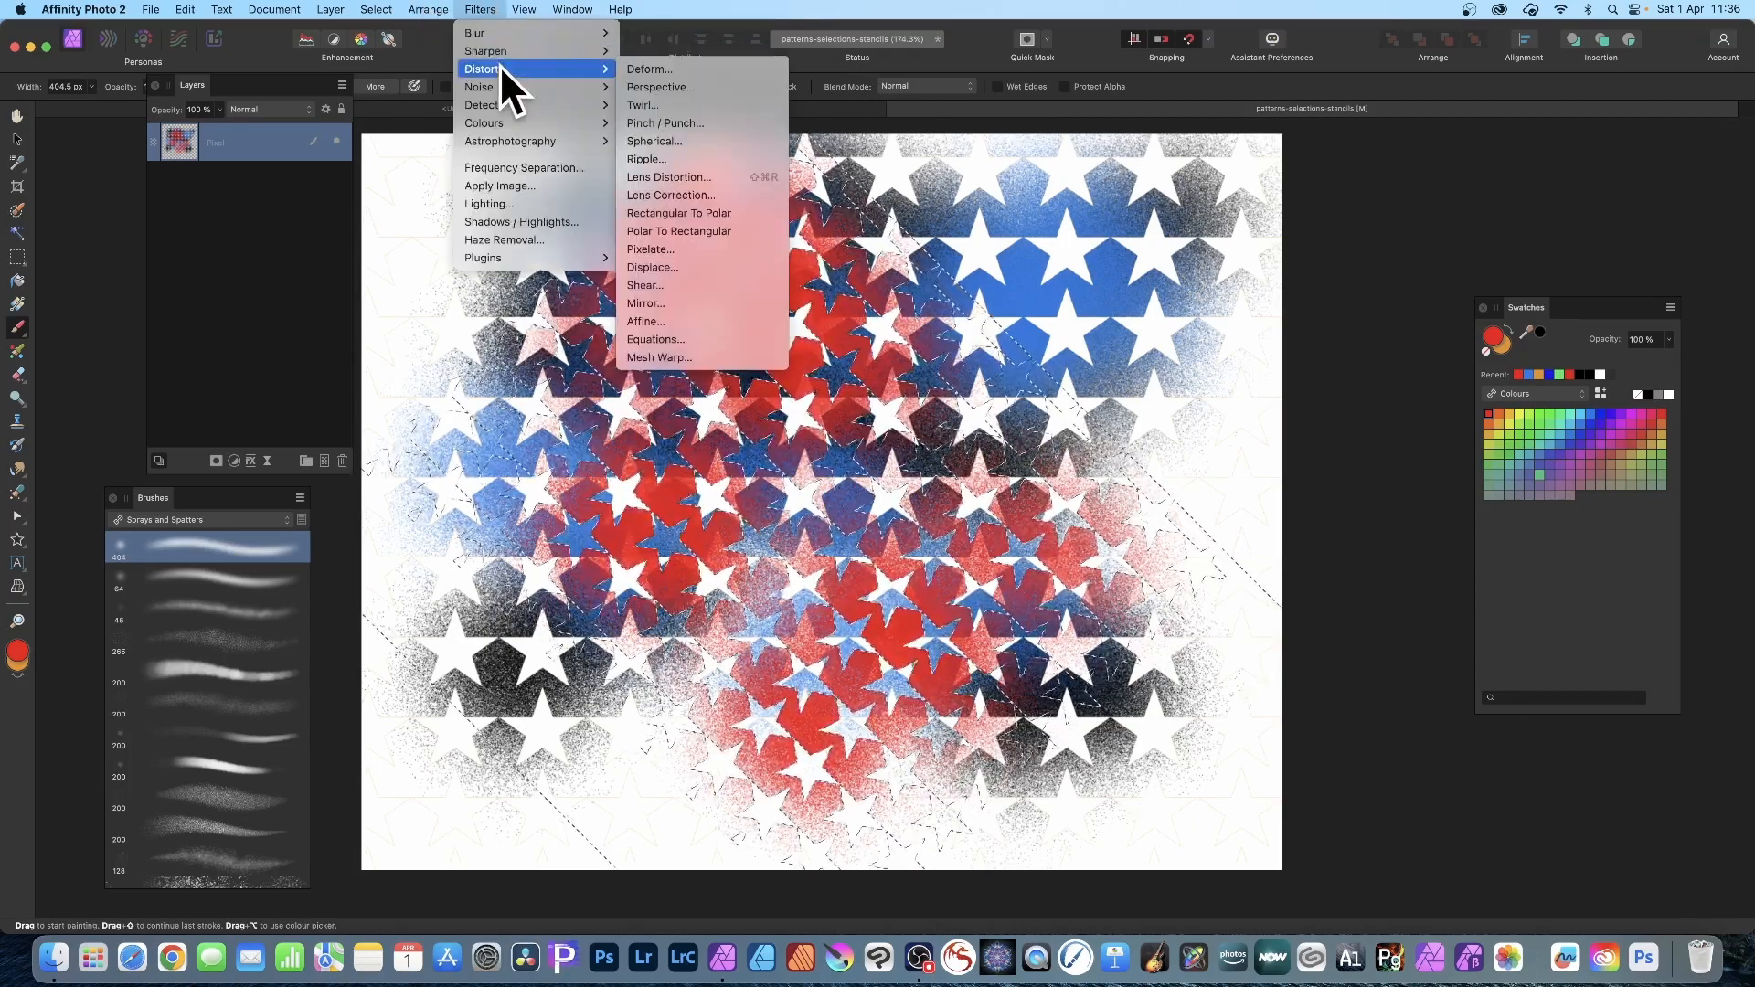
left_click(704, 68)
left_click(770, 590)
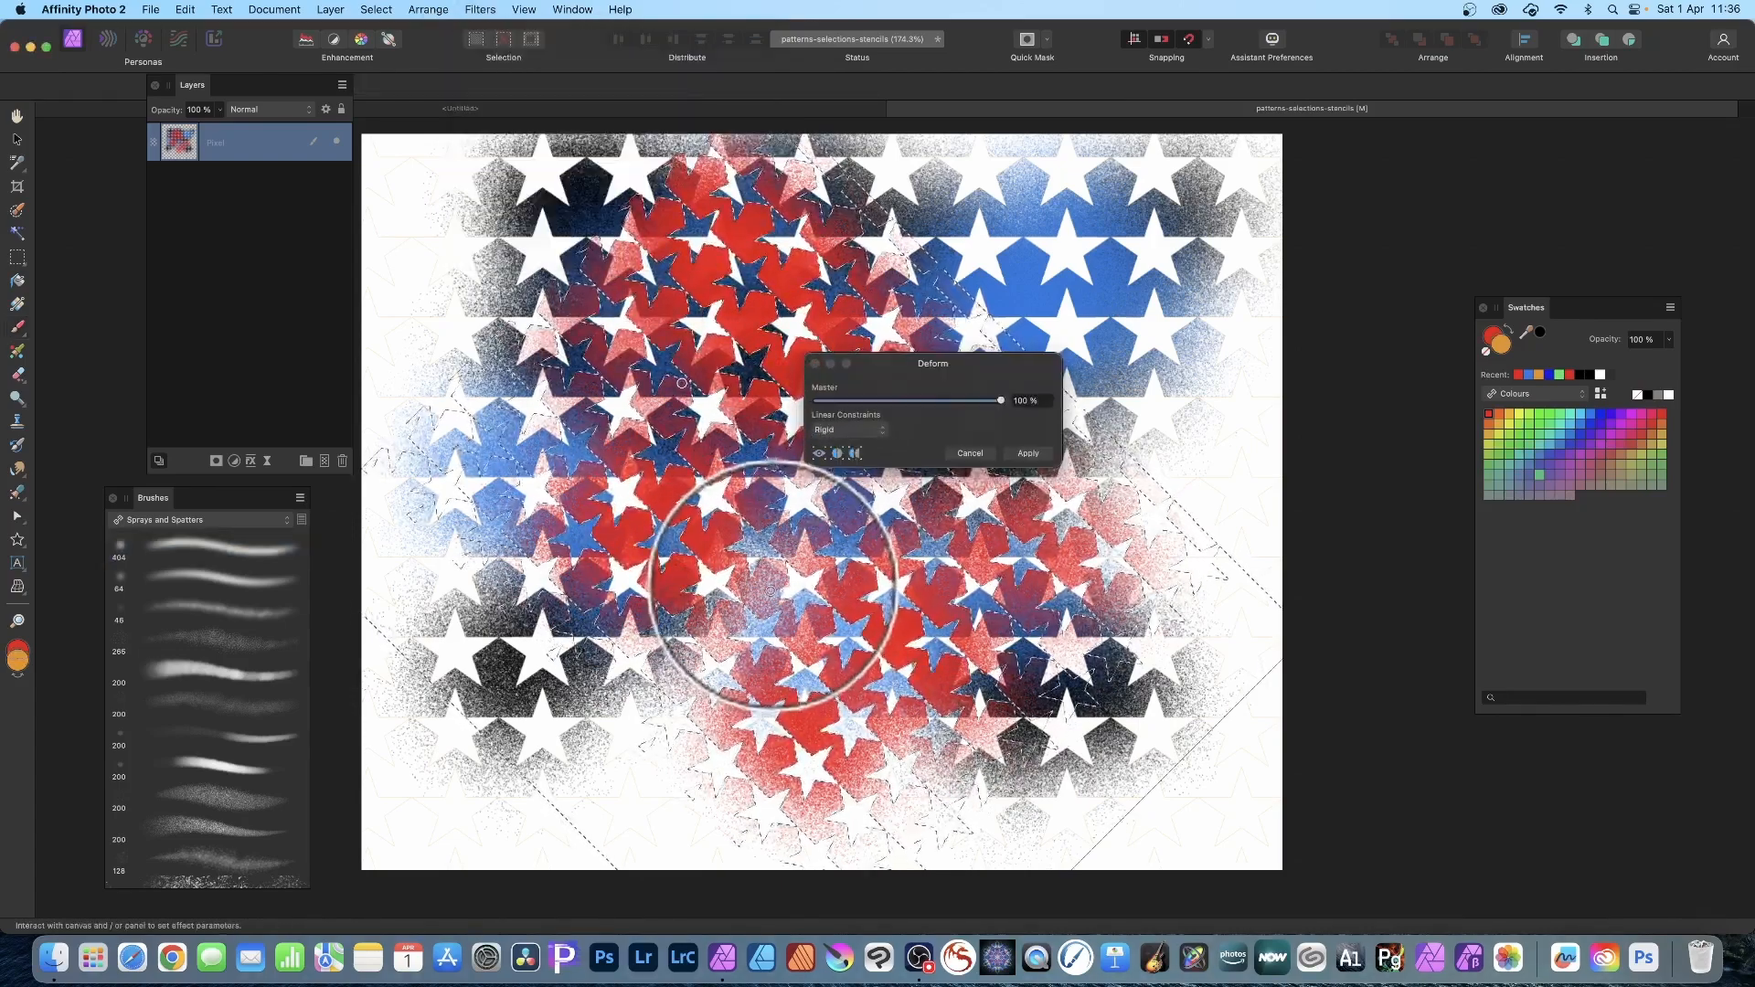
left_click(841, 320)
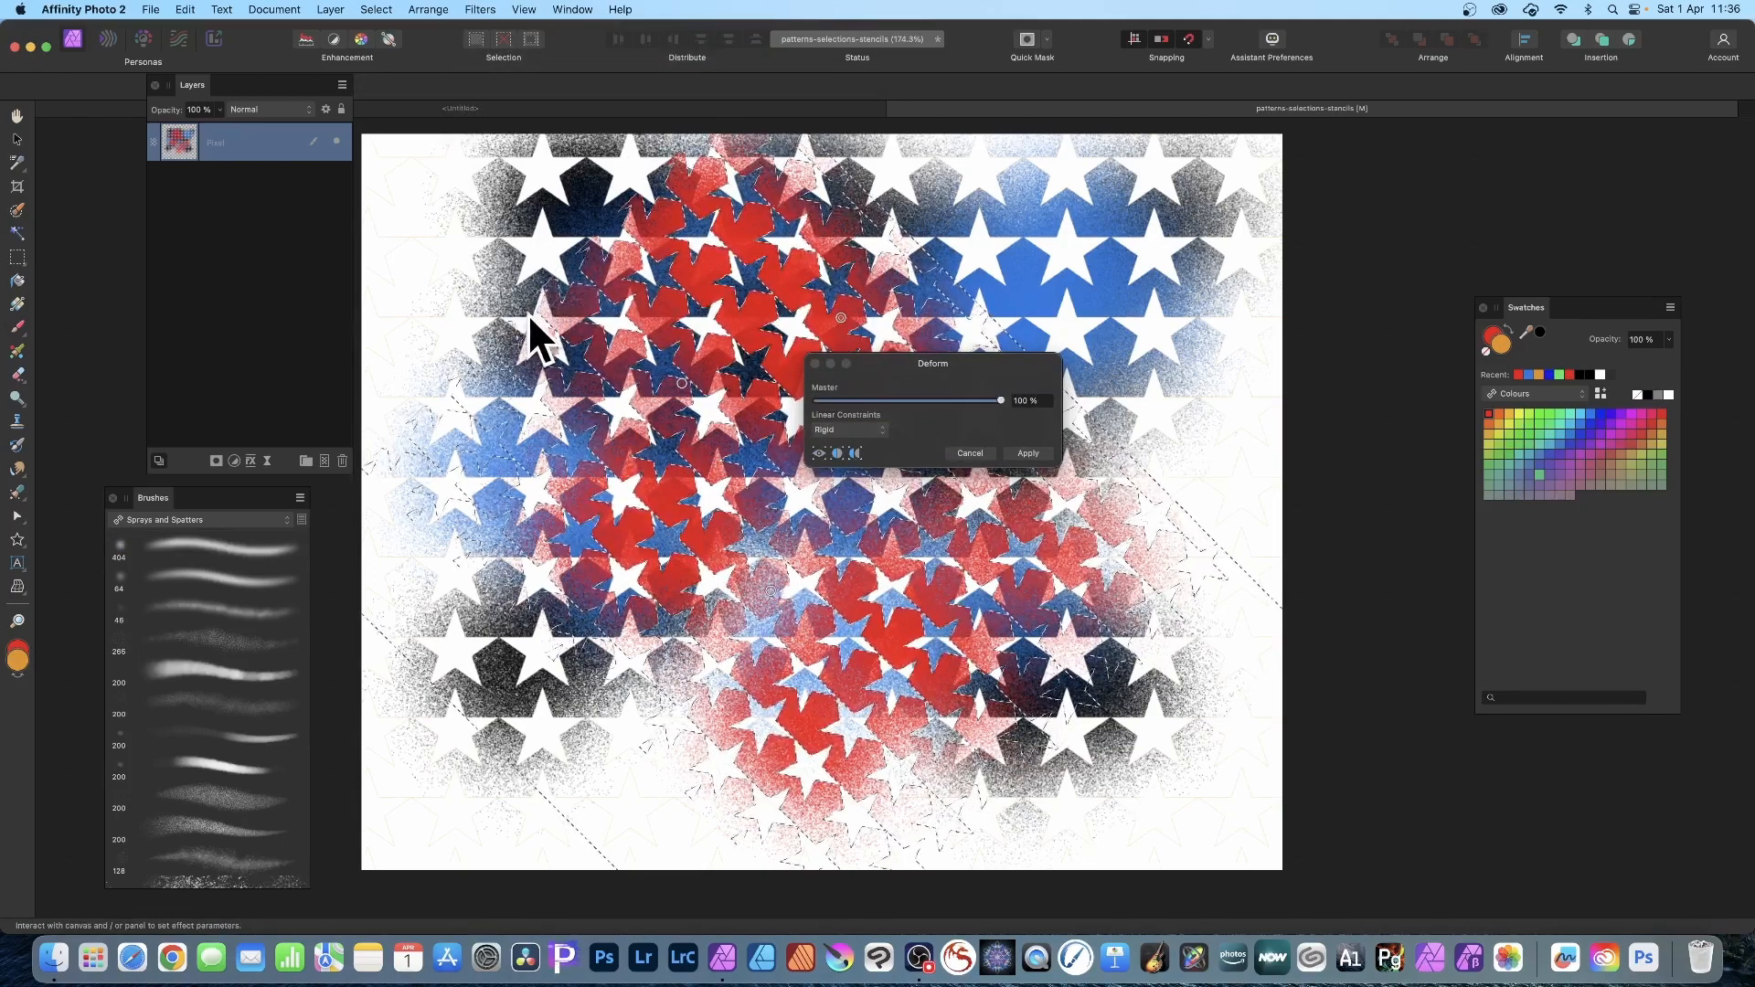
mouse_move(533, 333)
left_mouse_down()
mouse_move(607, 370)
mouse_move(667, 439)
mouse_move(713, 543)
mouse_move(809, 647)
mouse_move(809, 730)
mouse_move(652, 839)
left_mouse_up()
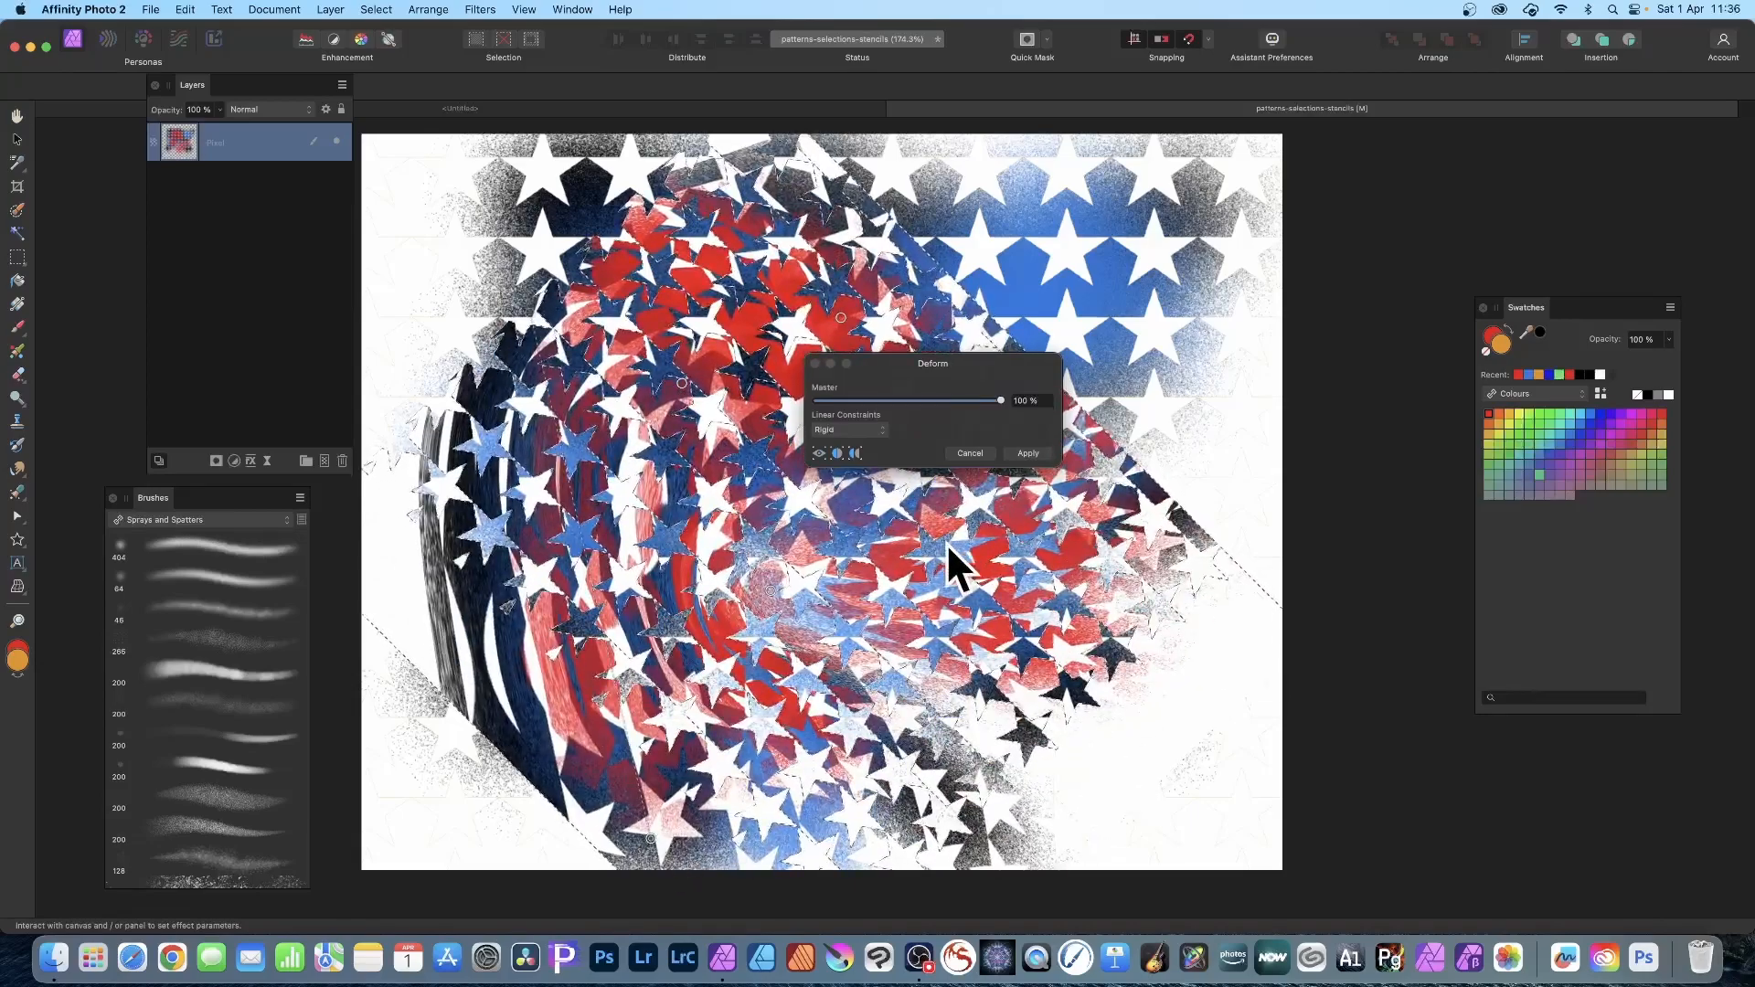
left_click_drag(940, 518, 1187, 892)
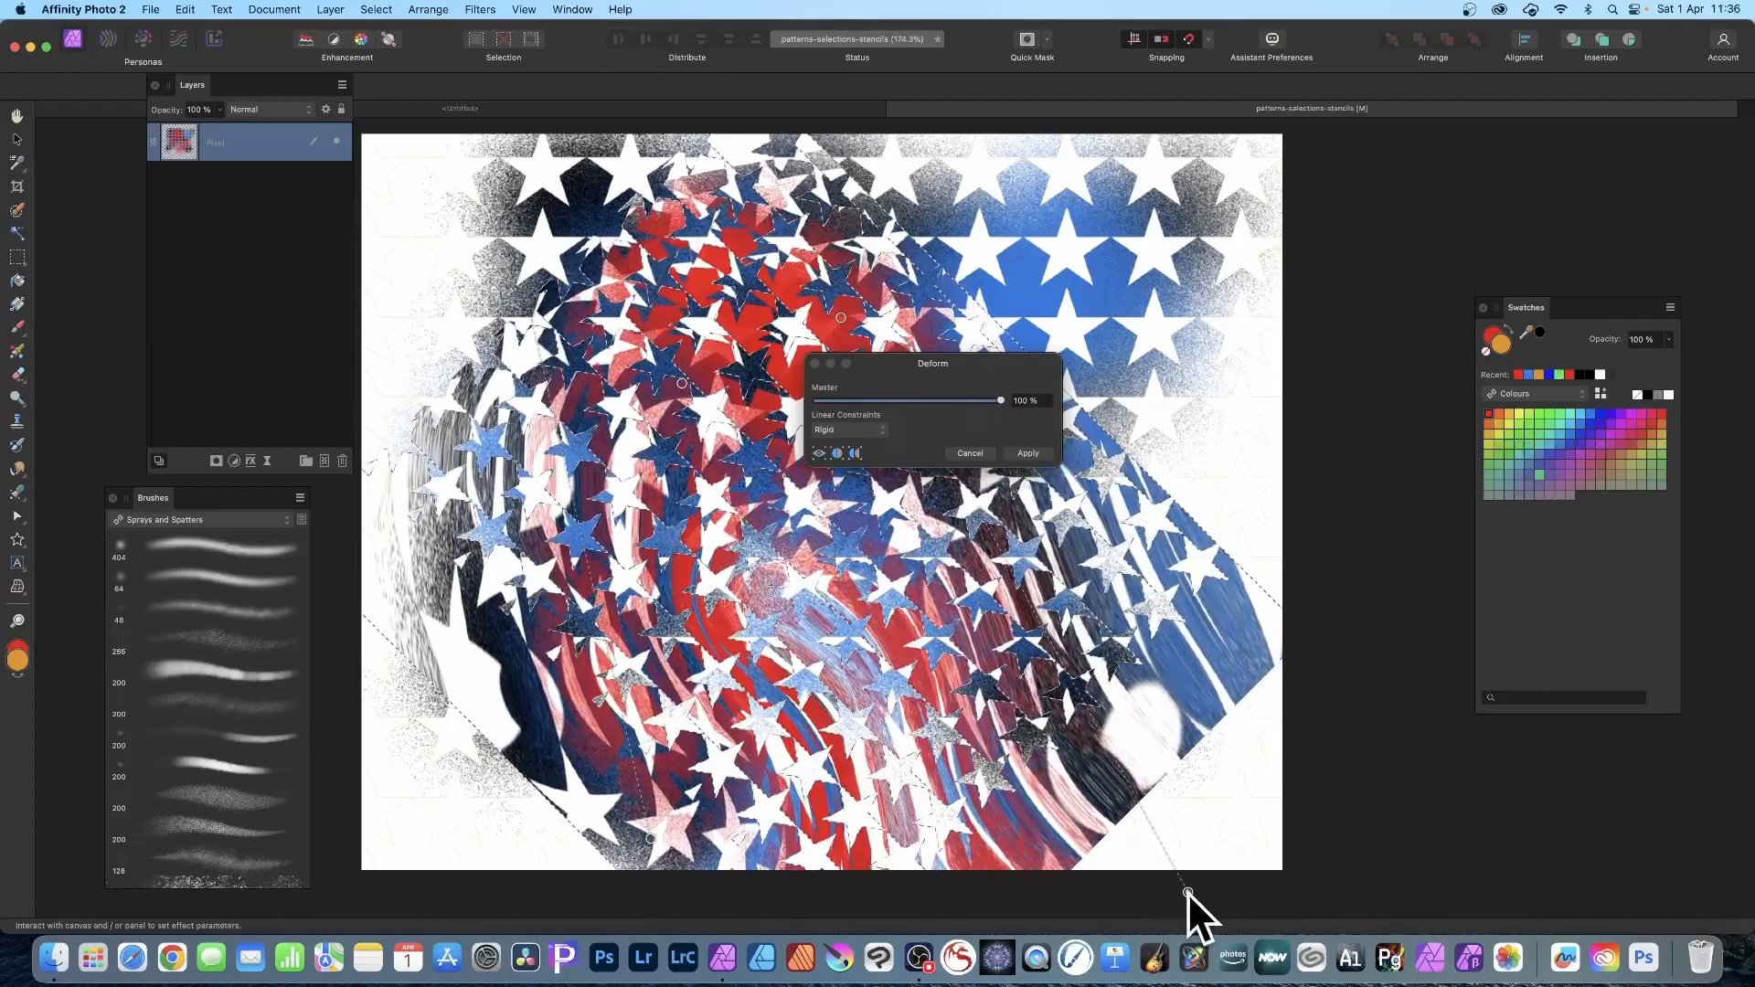
left_click(1031, 453)
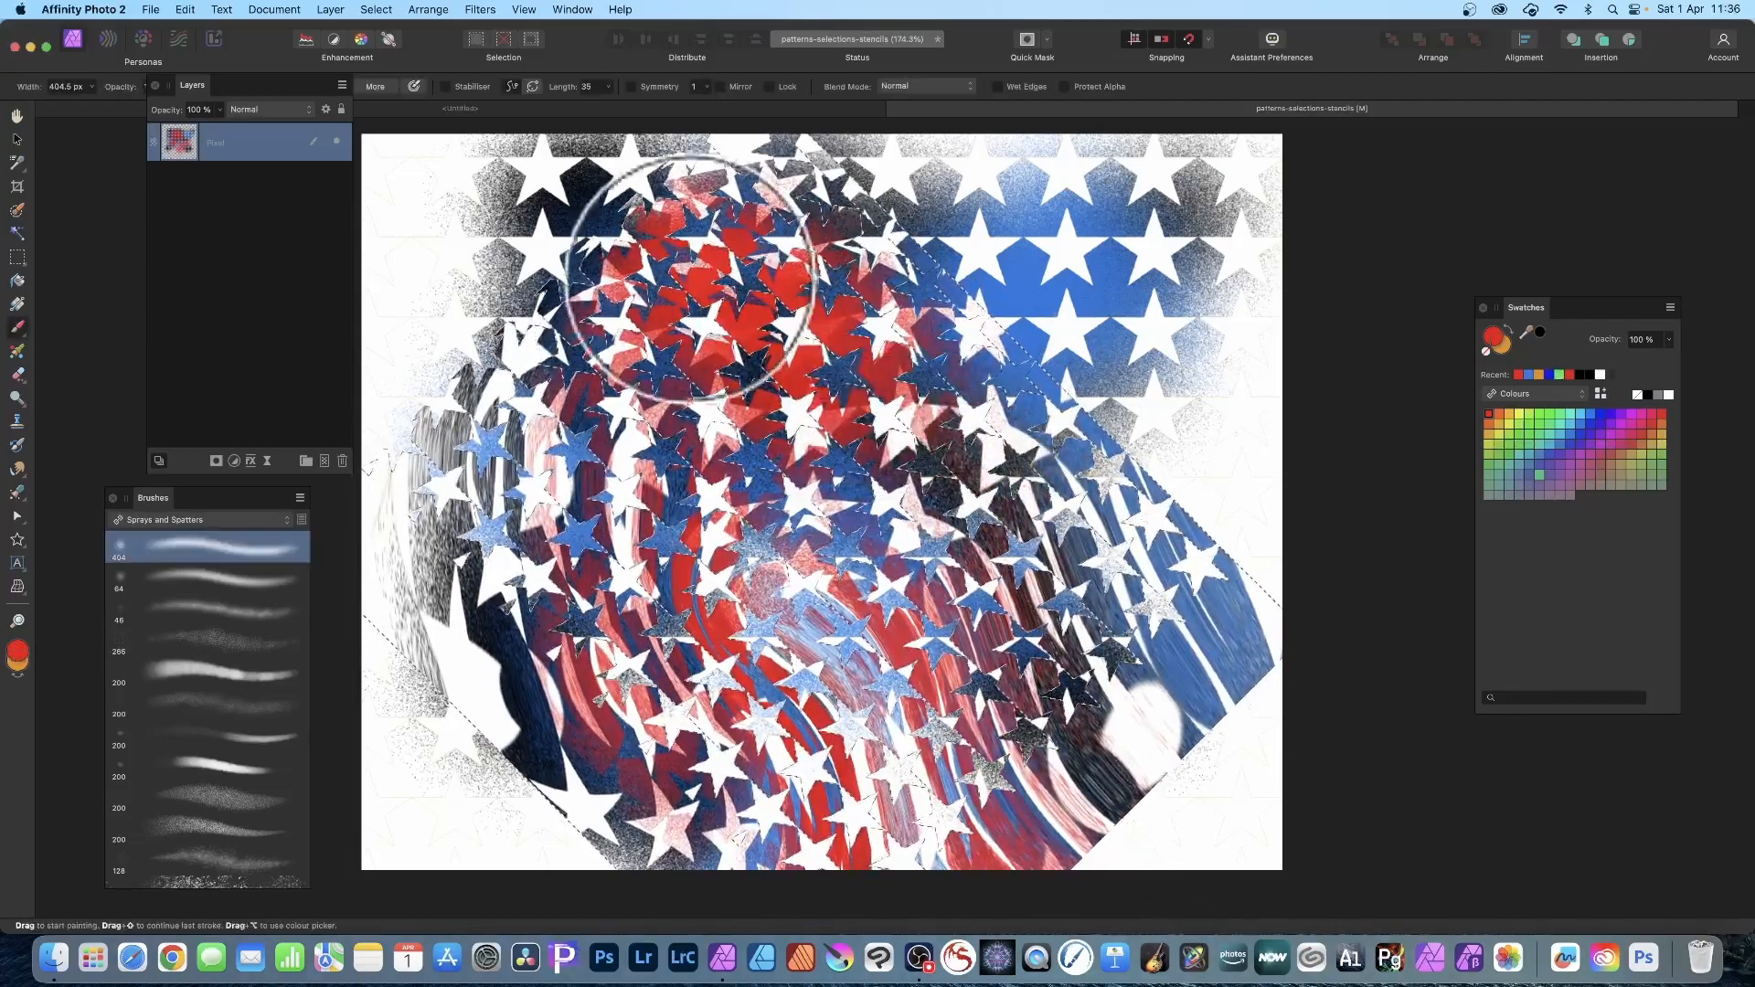
- Try a red spray stroke over the upper-left stars without the stencil selection, and restore the selection
left_click(382, 9)
left_click(381, 53)
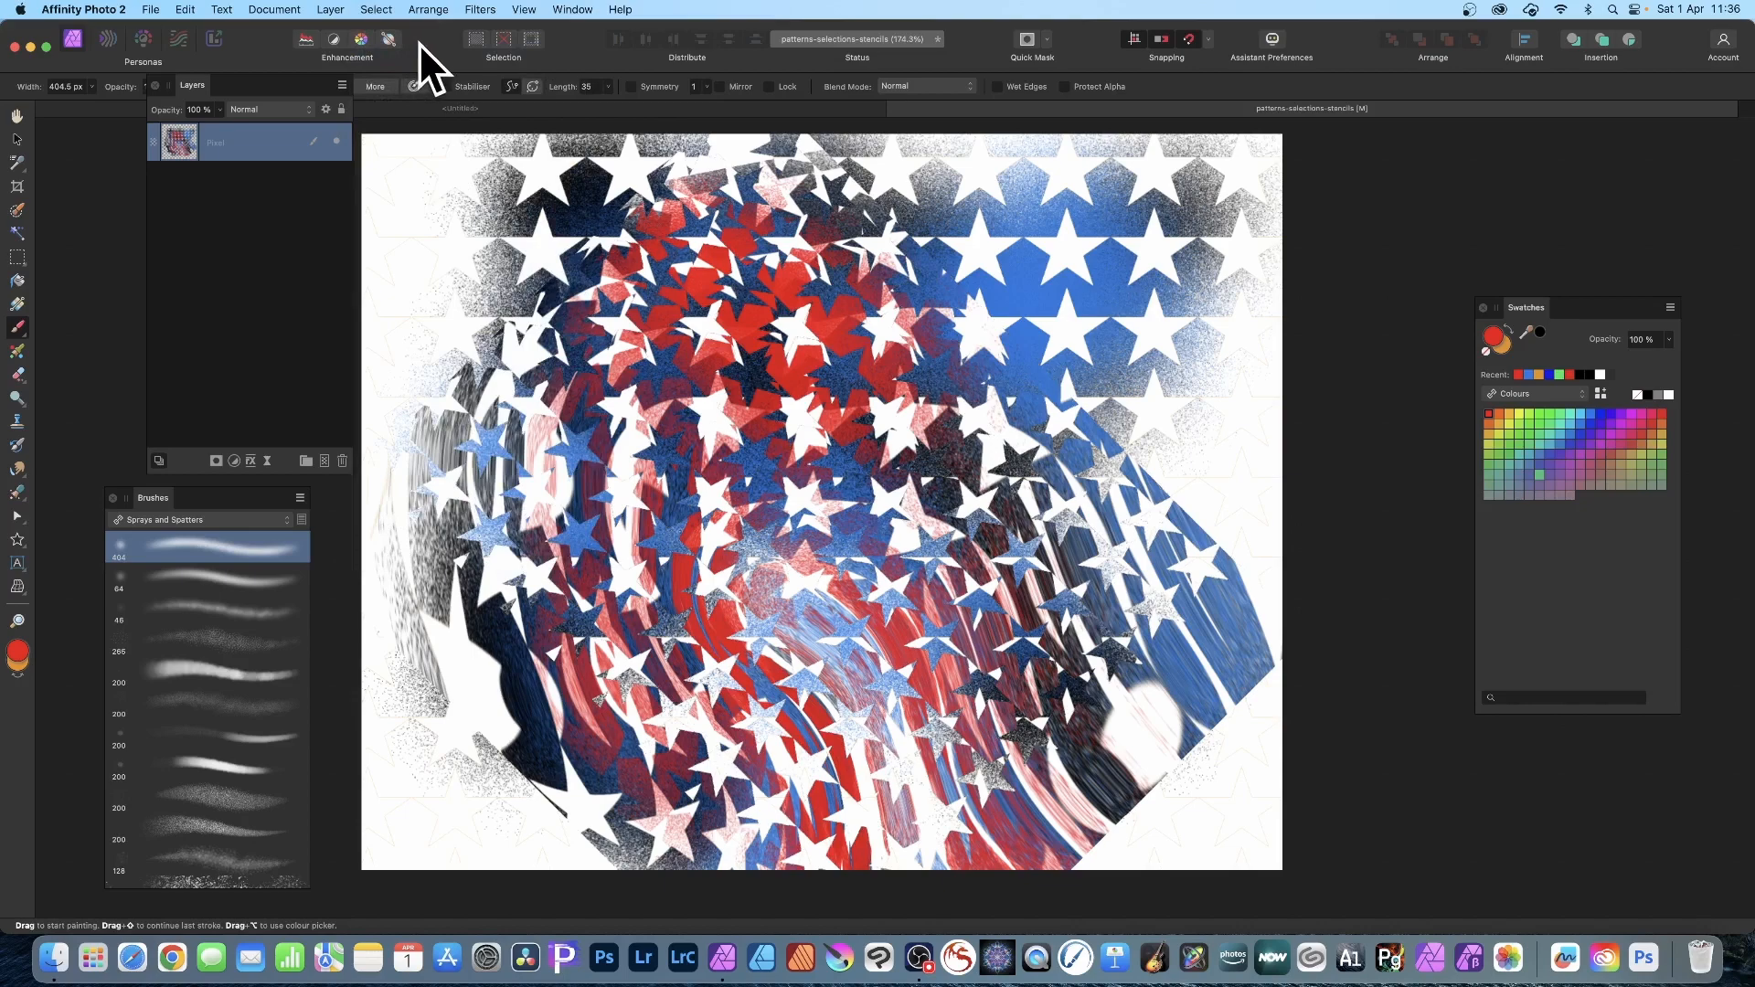
left_click_drag(540, 187, 578, 174)
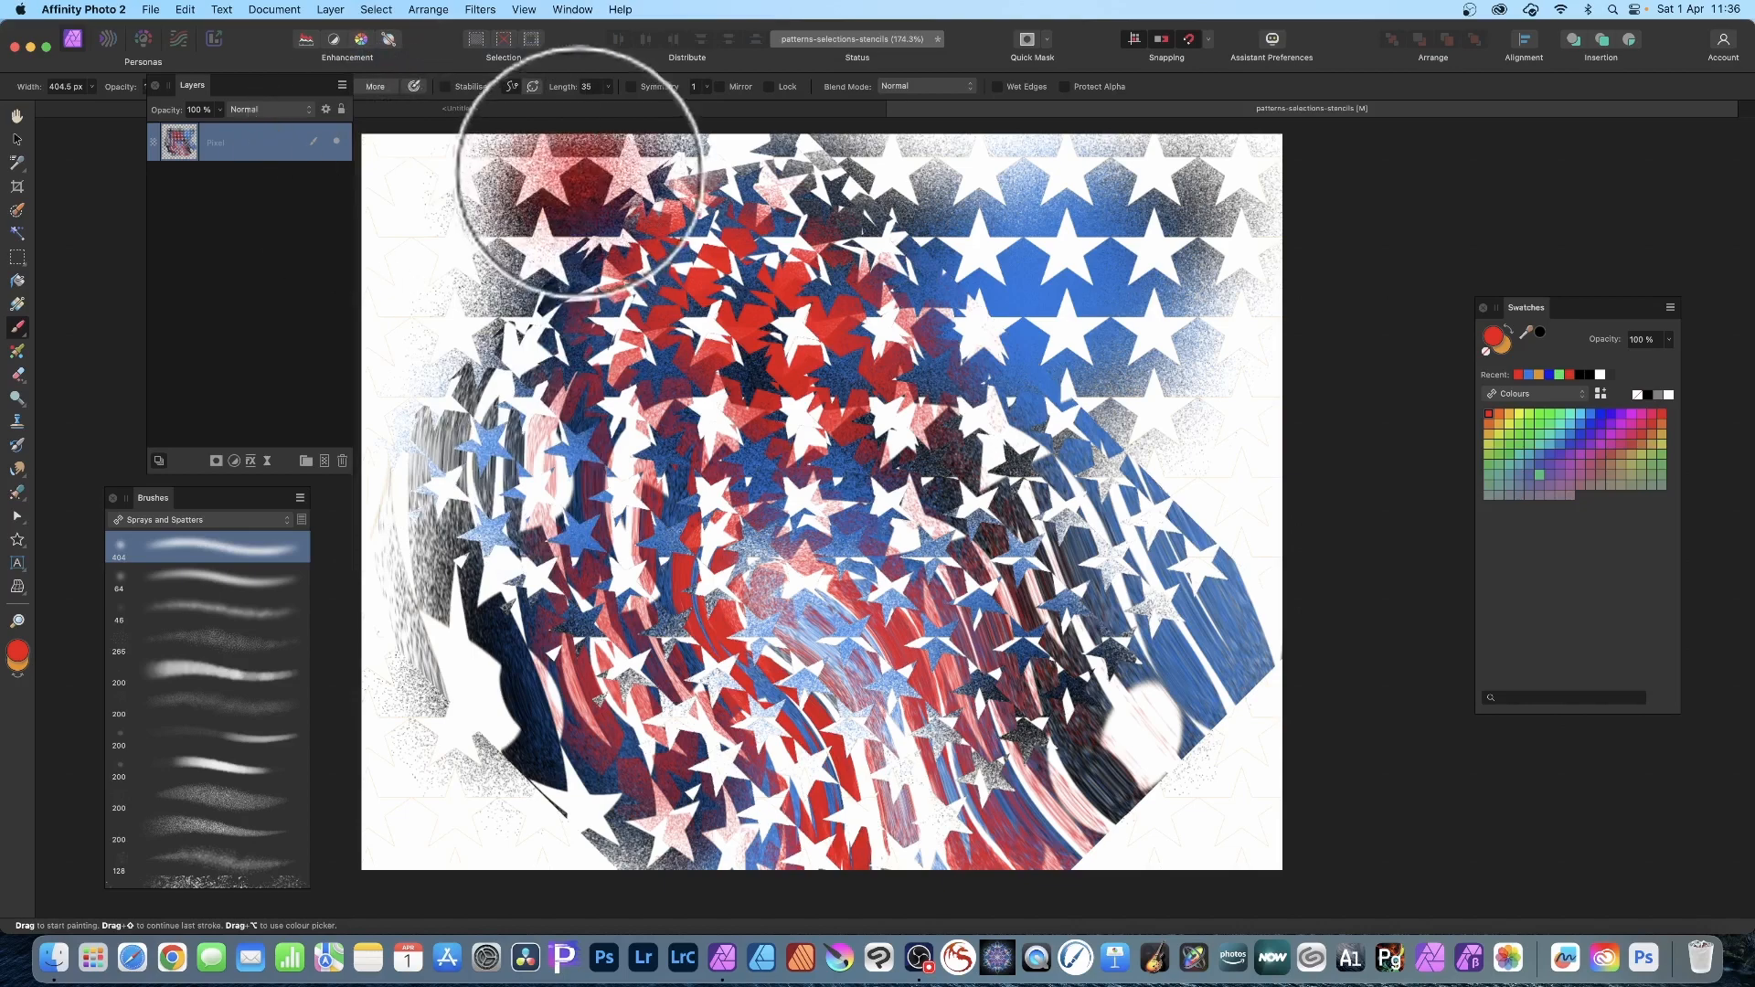
left_click(377, 10)
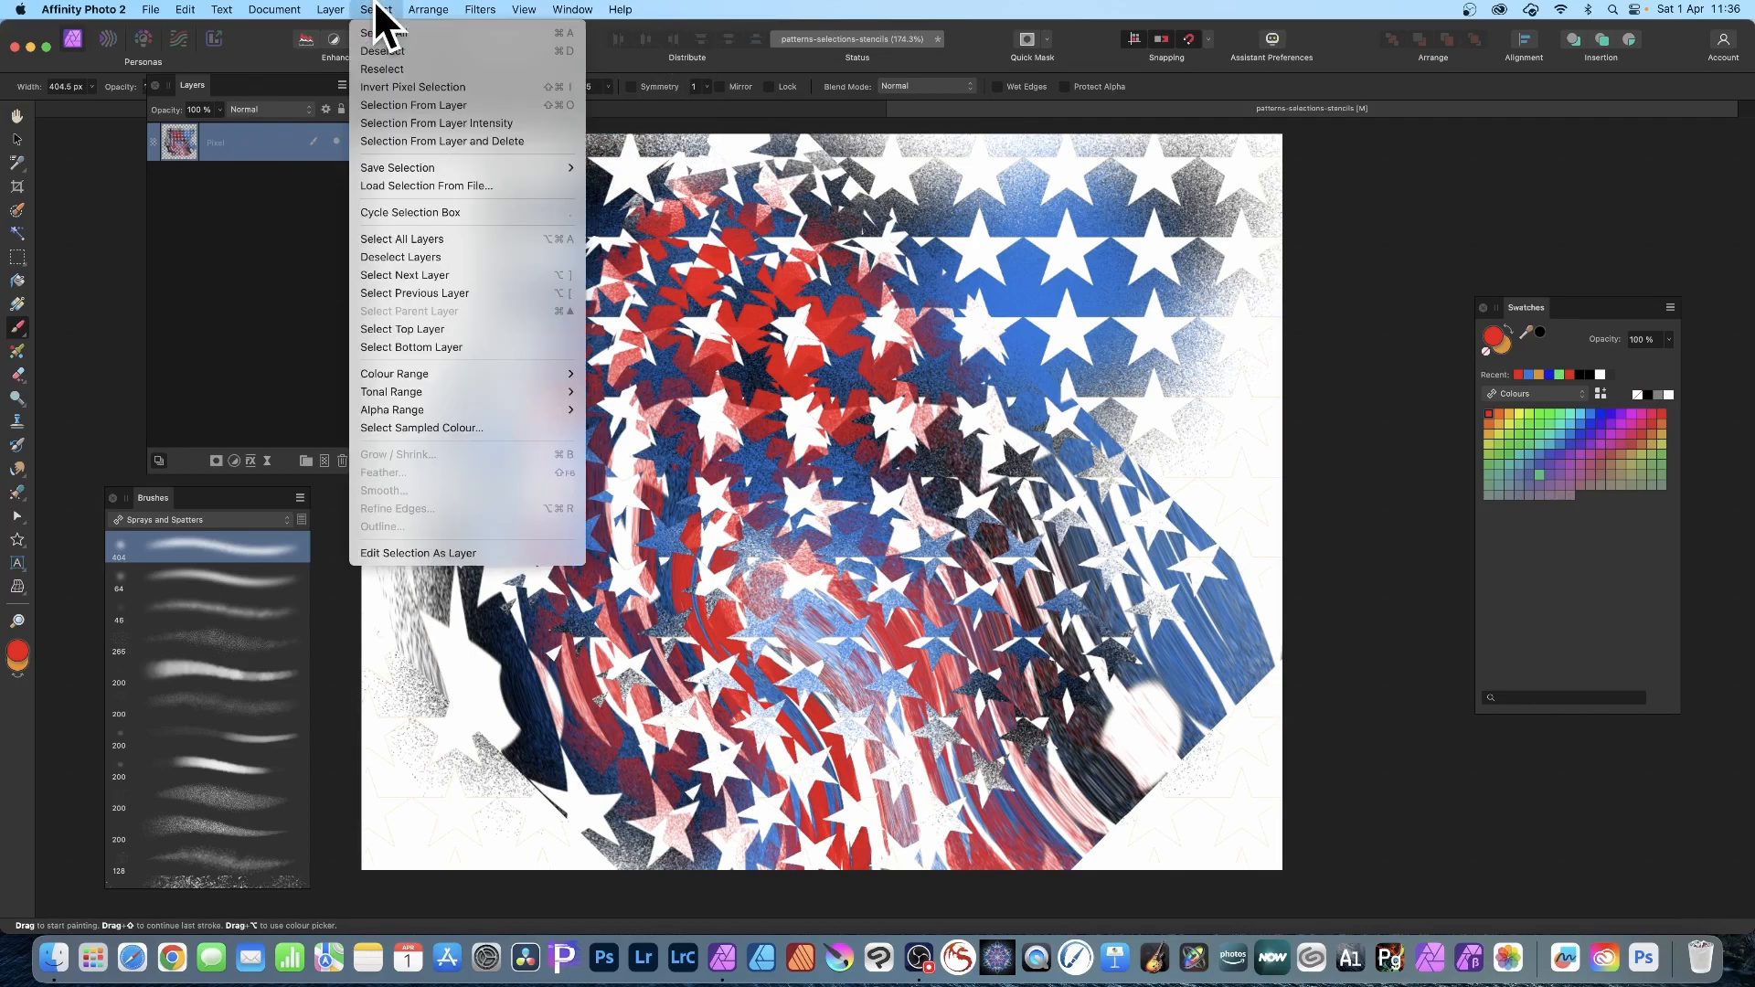
left_click(380, 69)
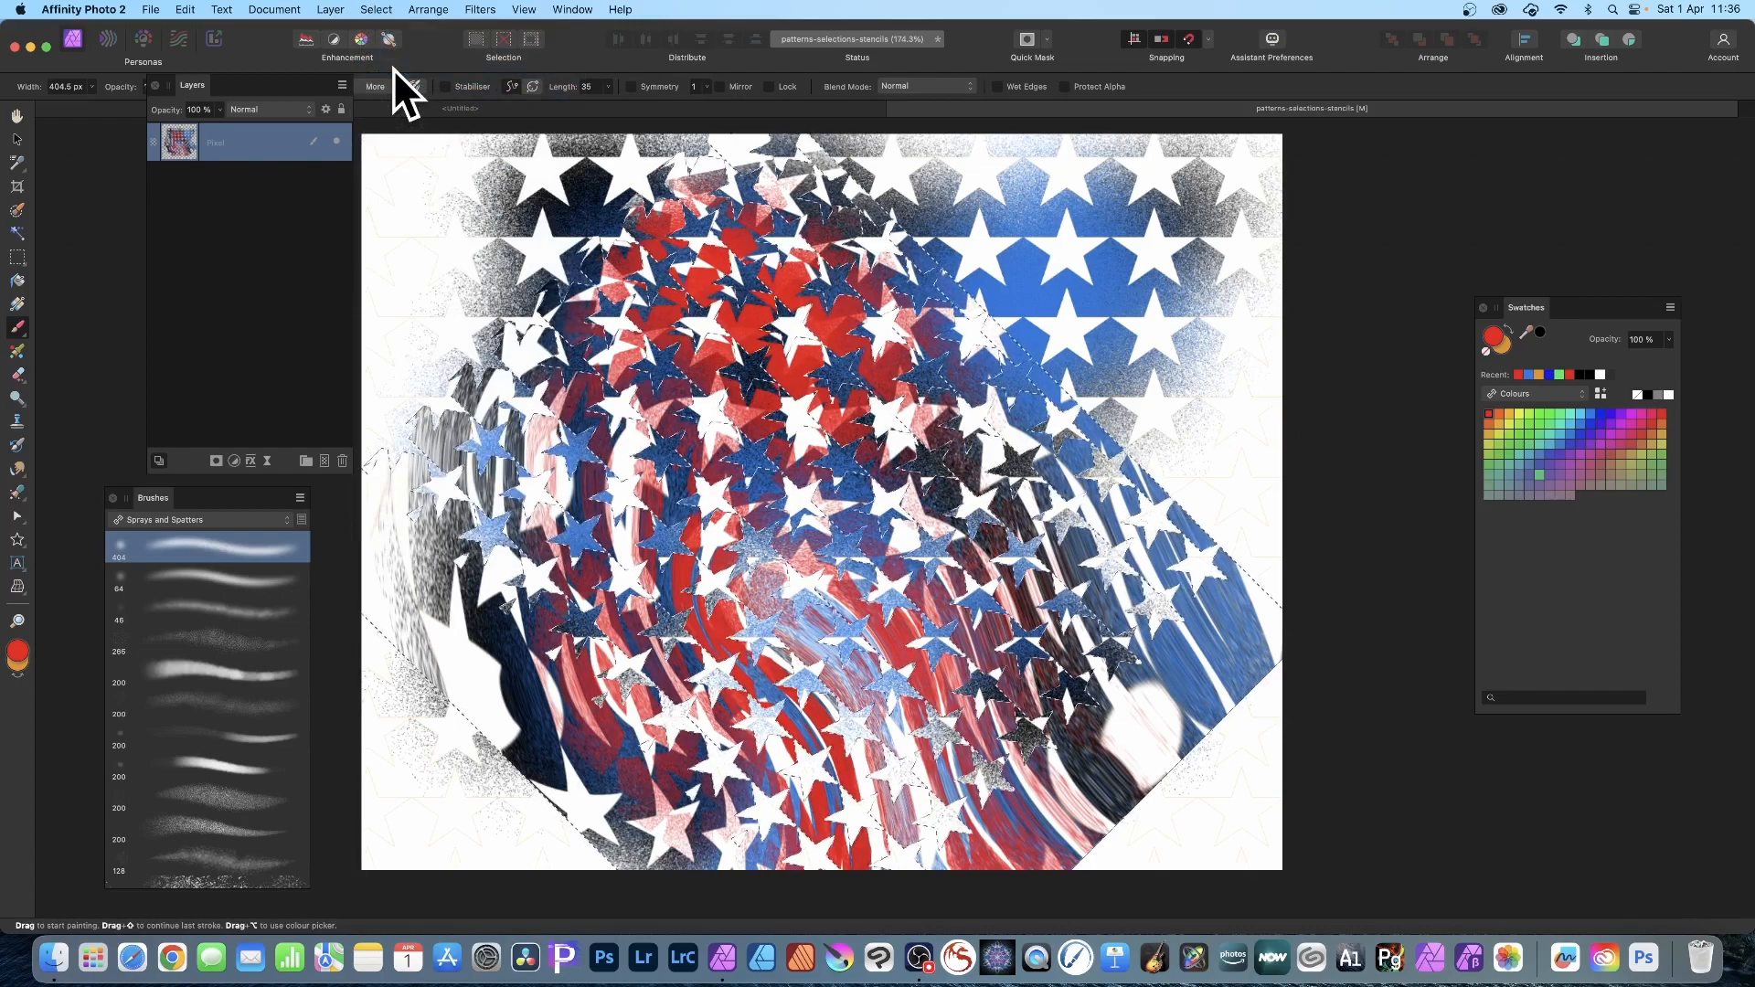
- Add a new pixel layer and spray bright green paint on it through the star stencil selection
left_click(340, 6)
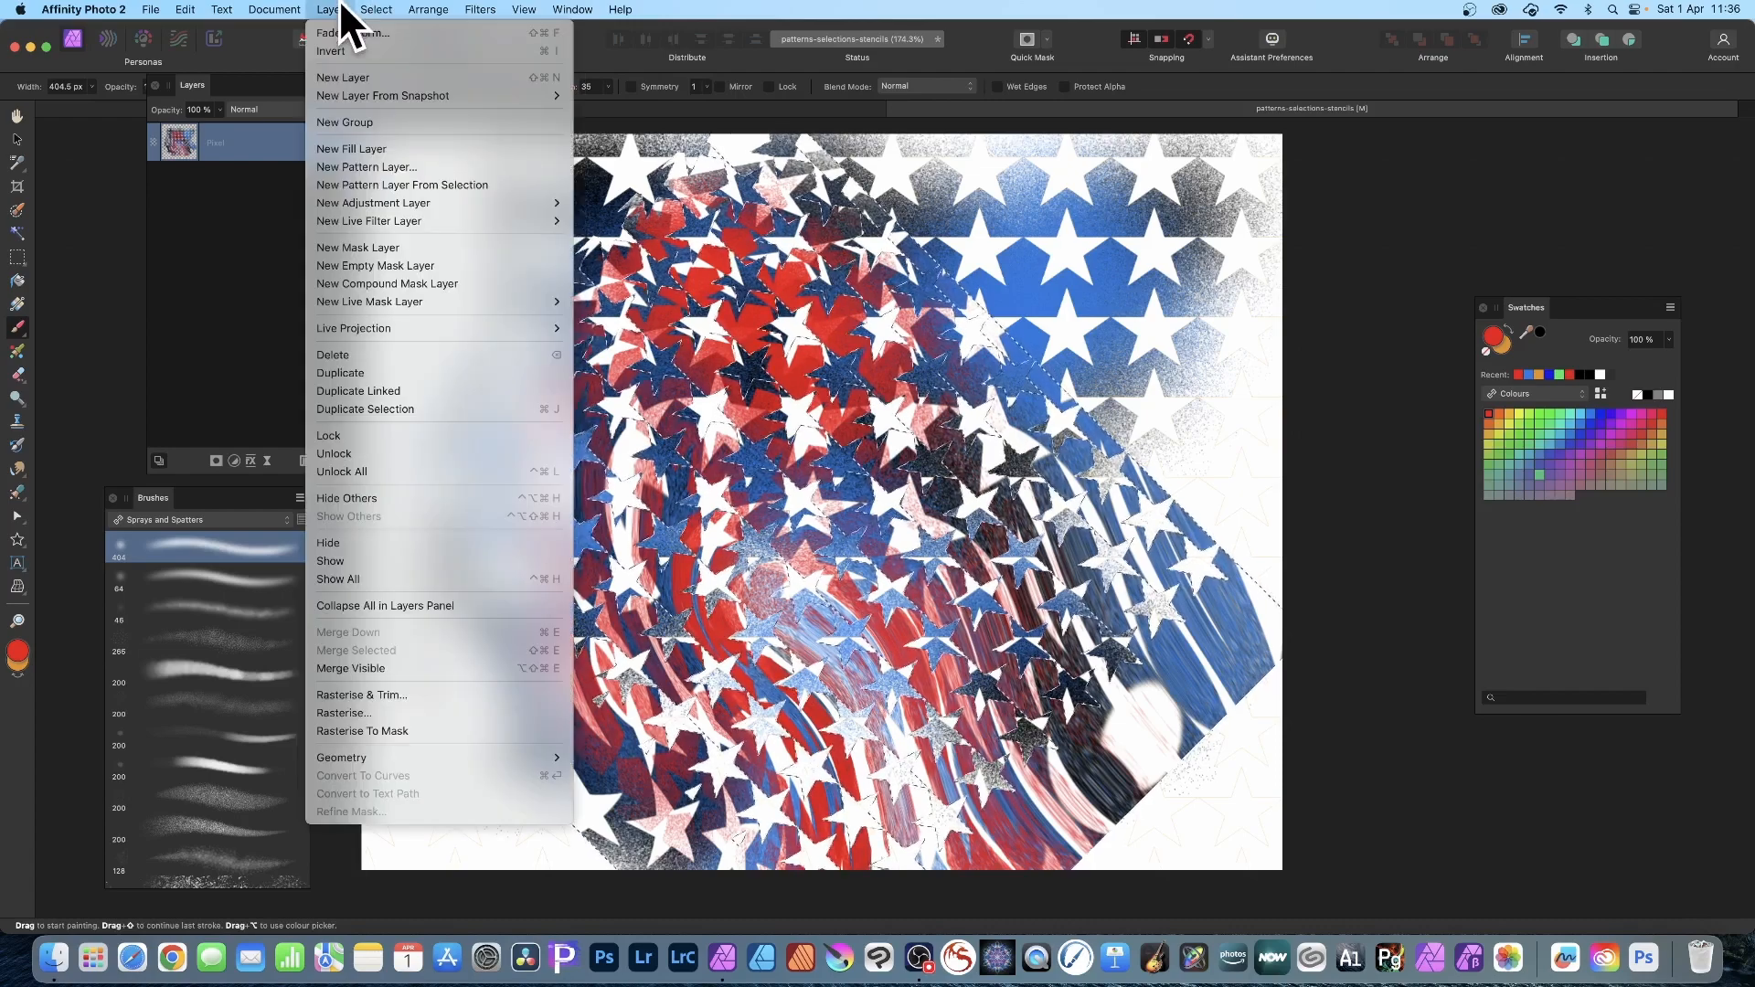
left_click(353, 78)
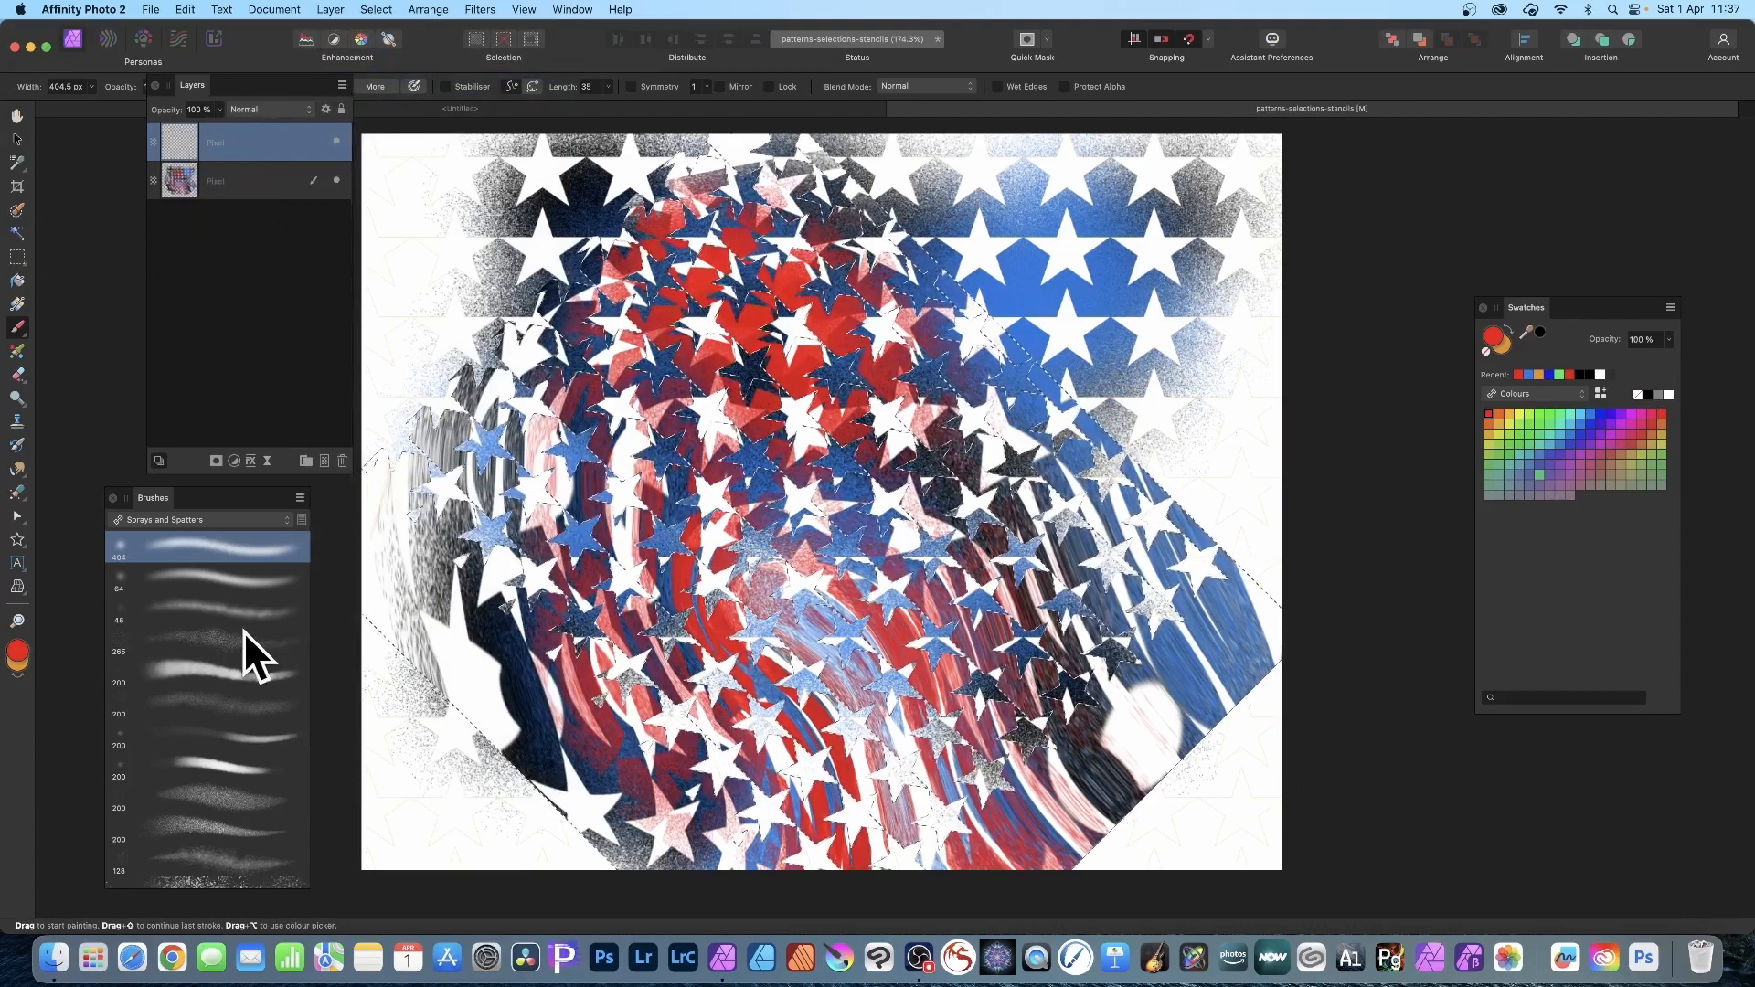
left_click(1529, 423)
mouse_move(722, 293)
left_mouse_down()
mouse_move(745, 311)
mouse_move(969, 320)
mouse_move(699, 477)
mouse_move(823, 622)
mouse_move(764, 512)
mouse_move(758, 640)
mouse_move(755, 393)
mouse_move(823, 356)
mouse_move(1051, 402)
mouse_move(557, 338)
mouse_move(512, 393)
left_mouse_up()
- Edit the star selection as a layer, shrinking and rotating it over the upper-right artwork, and return it to a normal selection
left_click(377, 10)
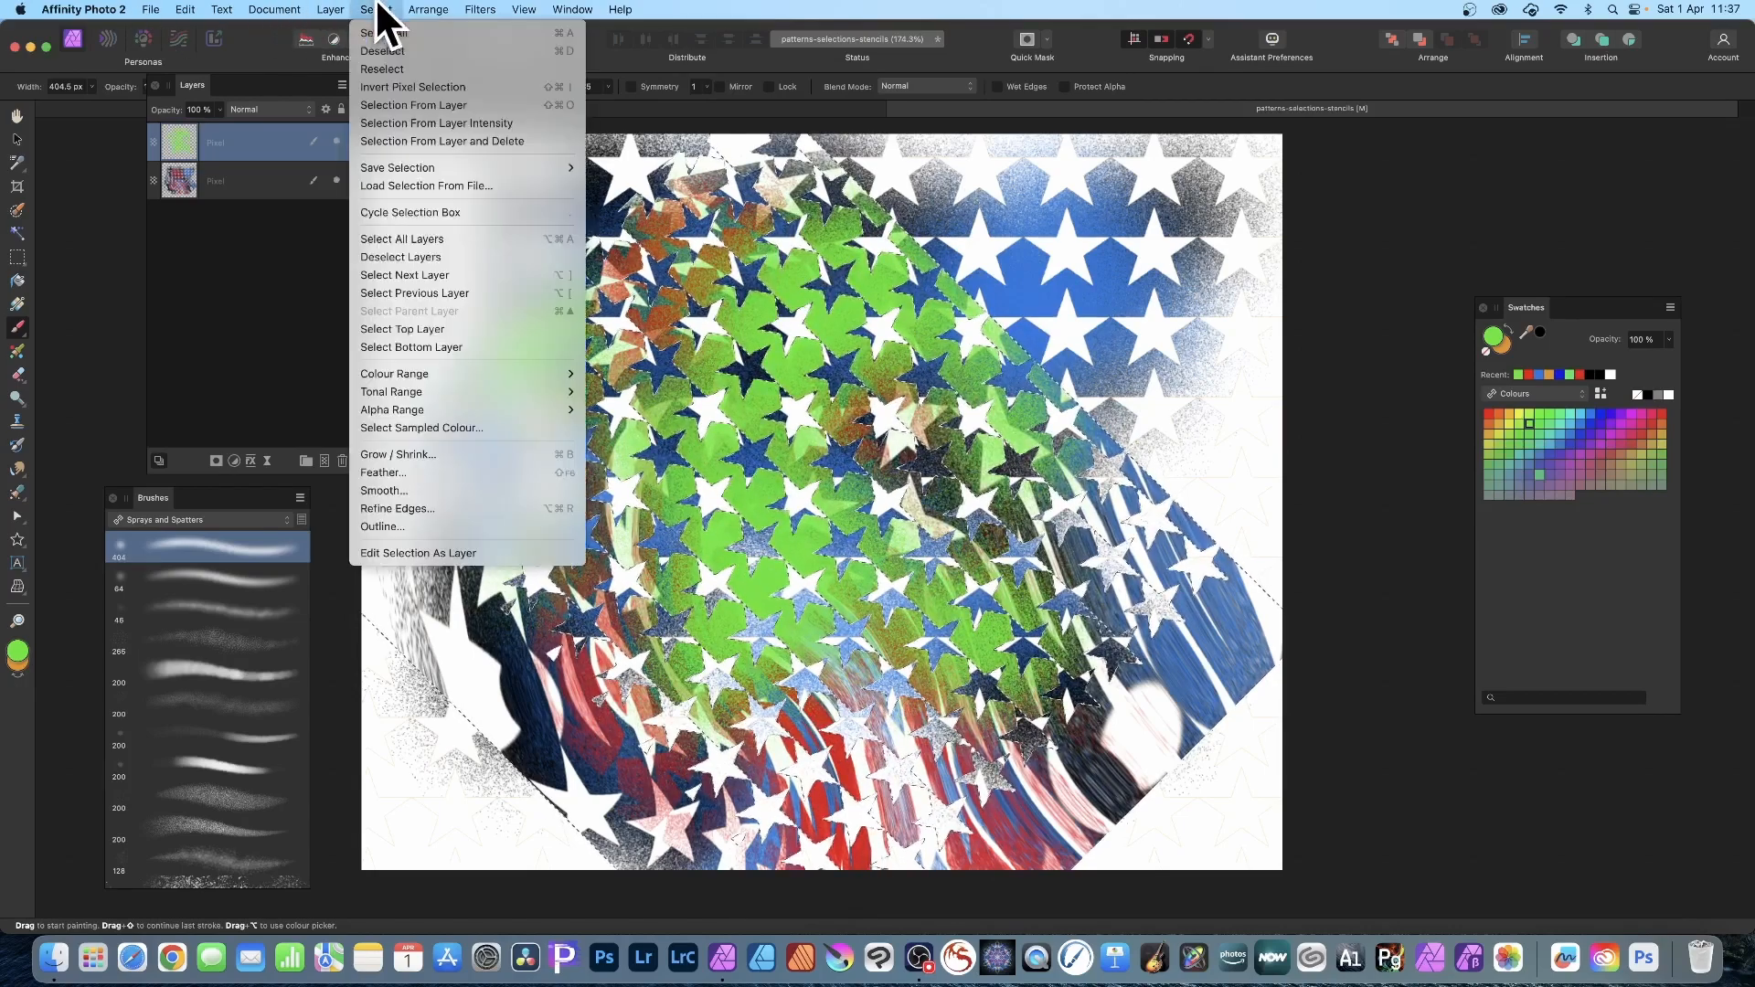
left_click(411, 553)
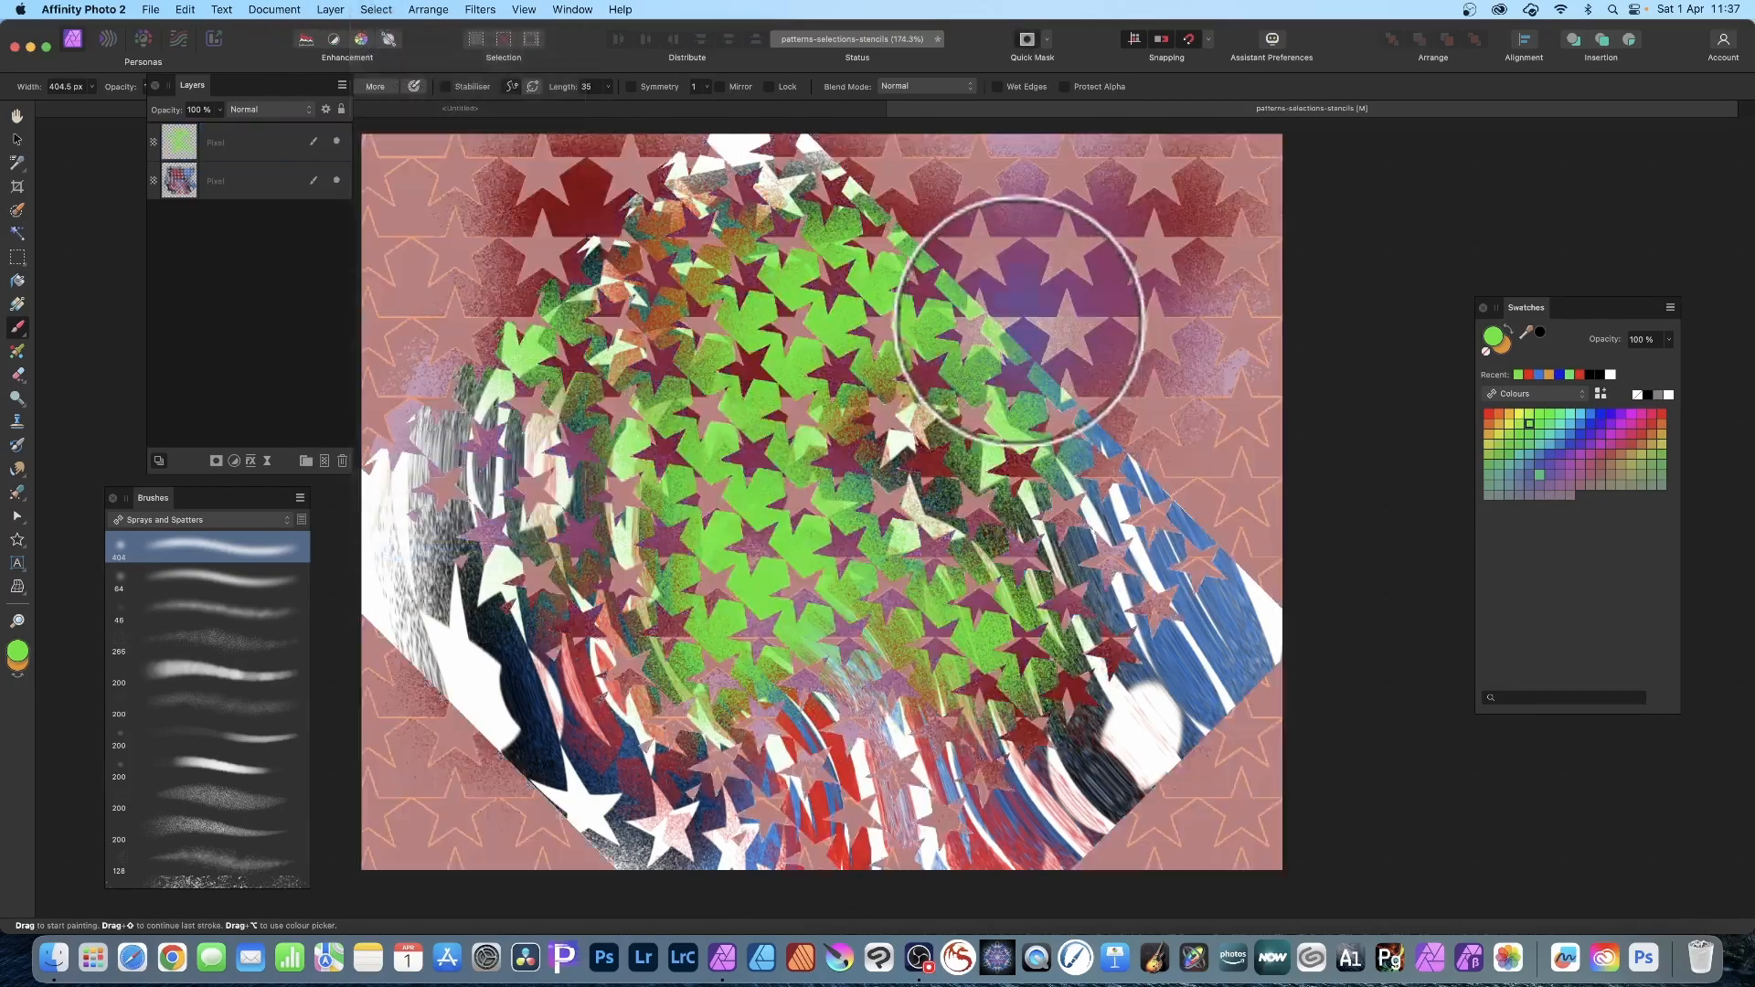
left_click(16, 139)
left_click_drag(908, 391, 1134, 293)
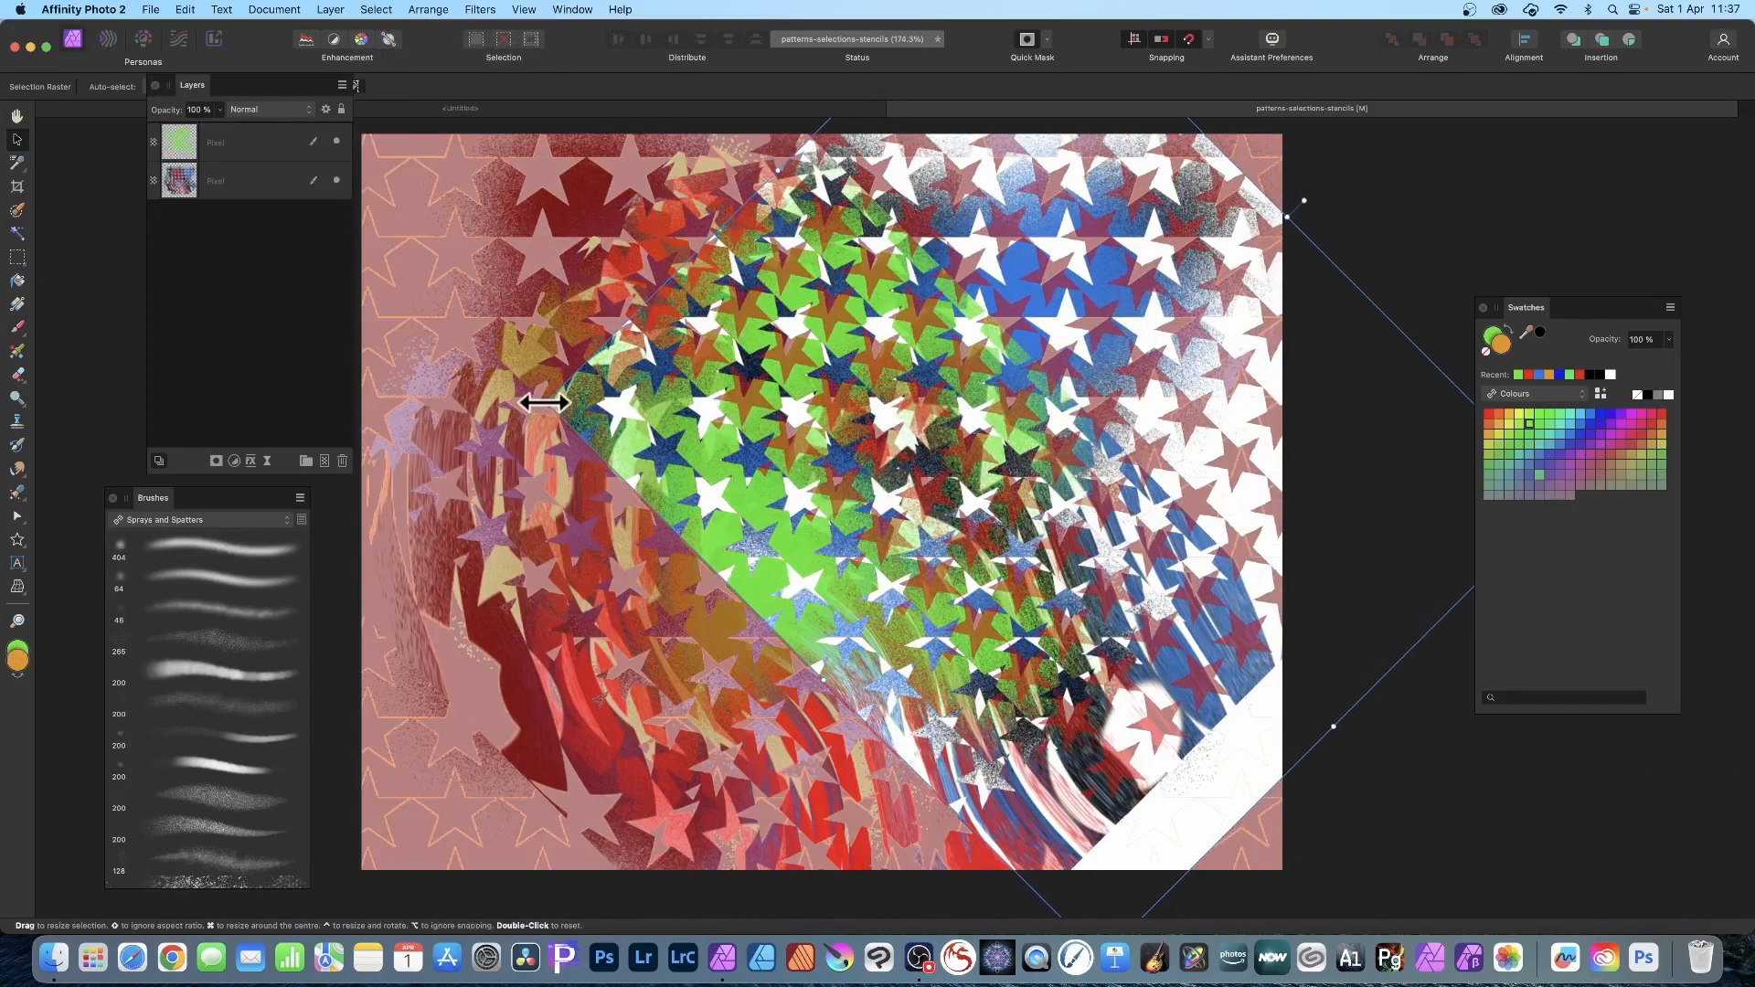
left_click_drag(544, 402, 1064, 402)
left_click_drag(1172, 423, 810, 339)
left_click(374, 11)
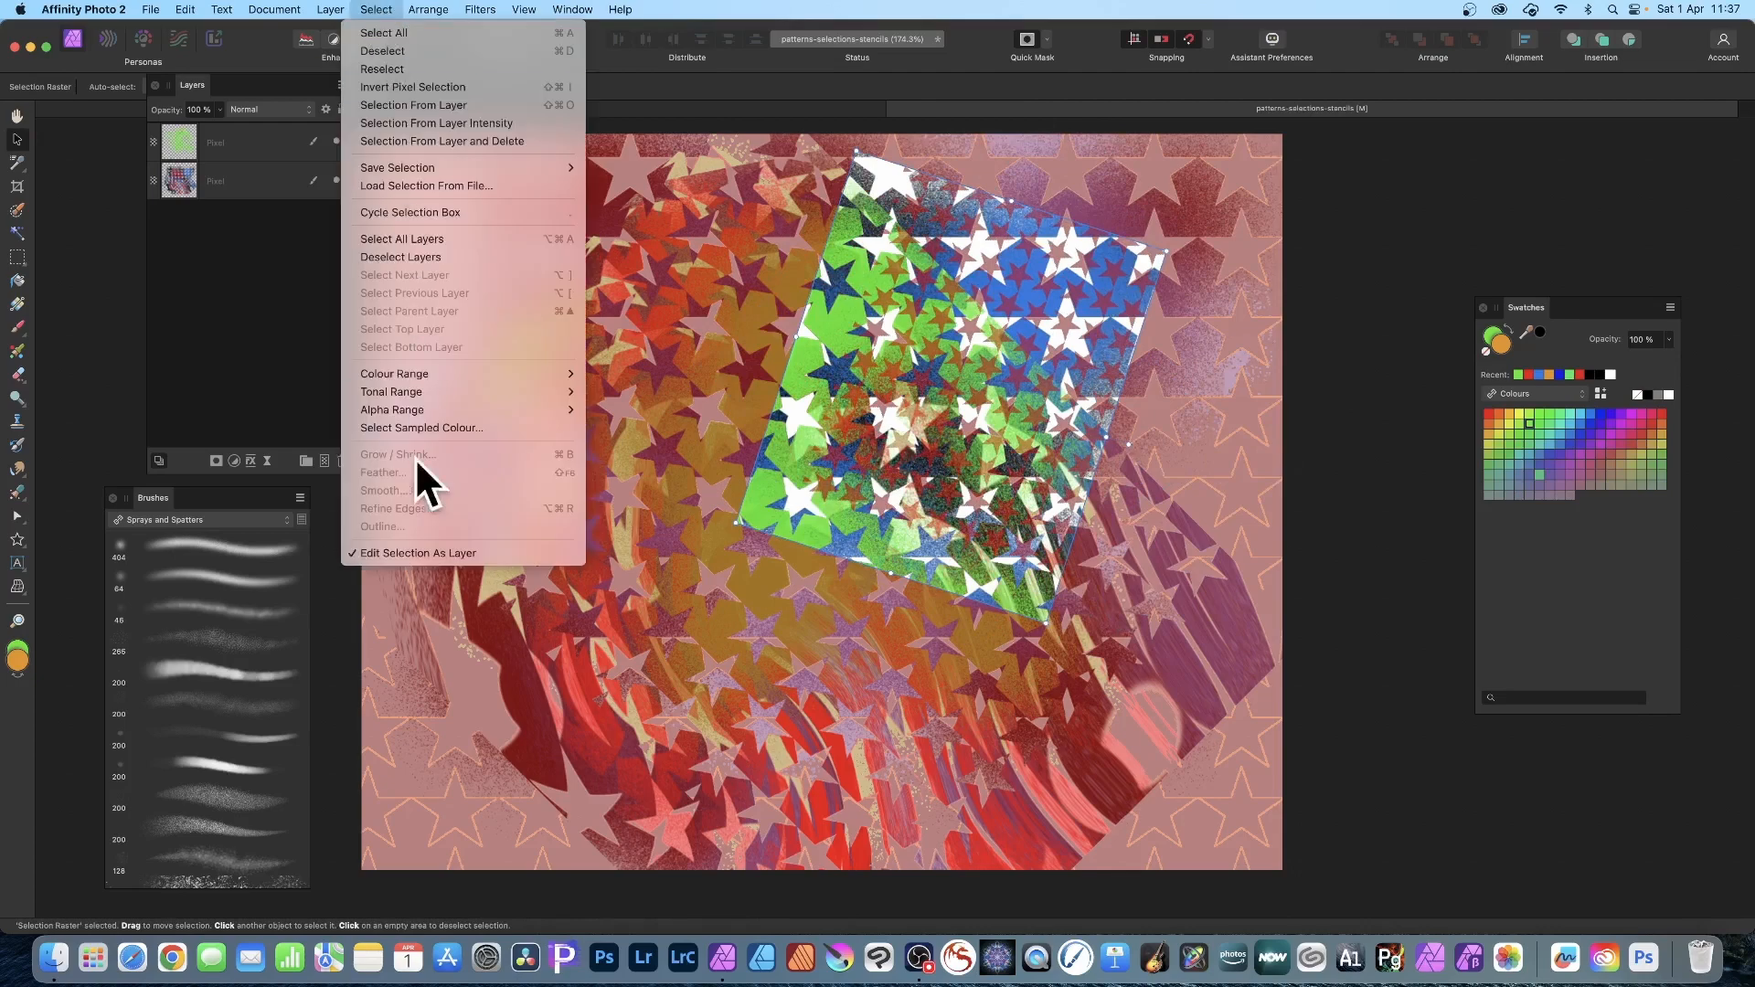
left_click(422, 553)
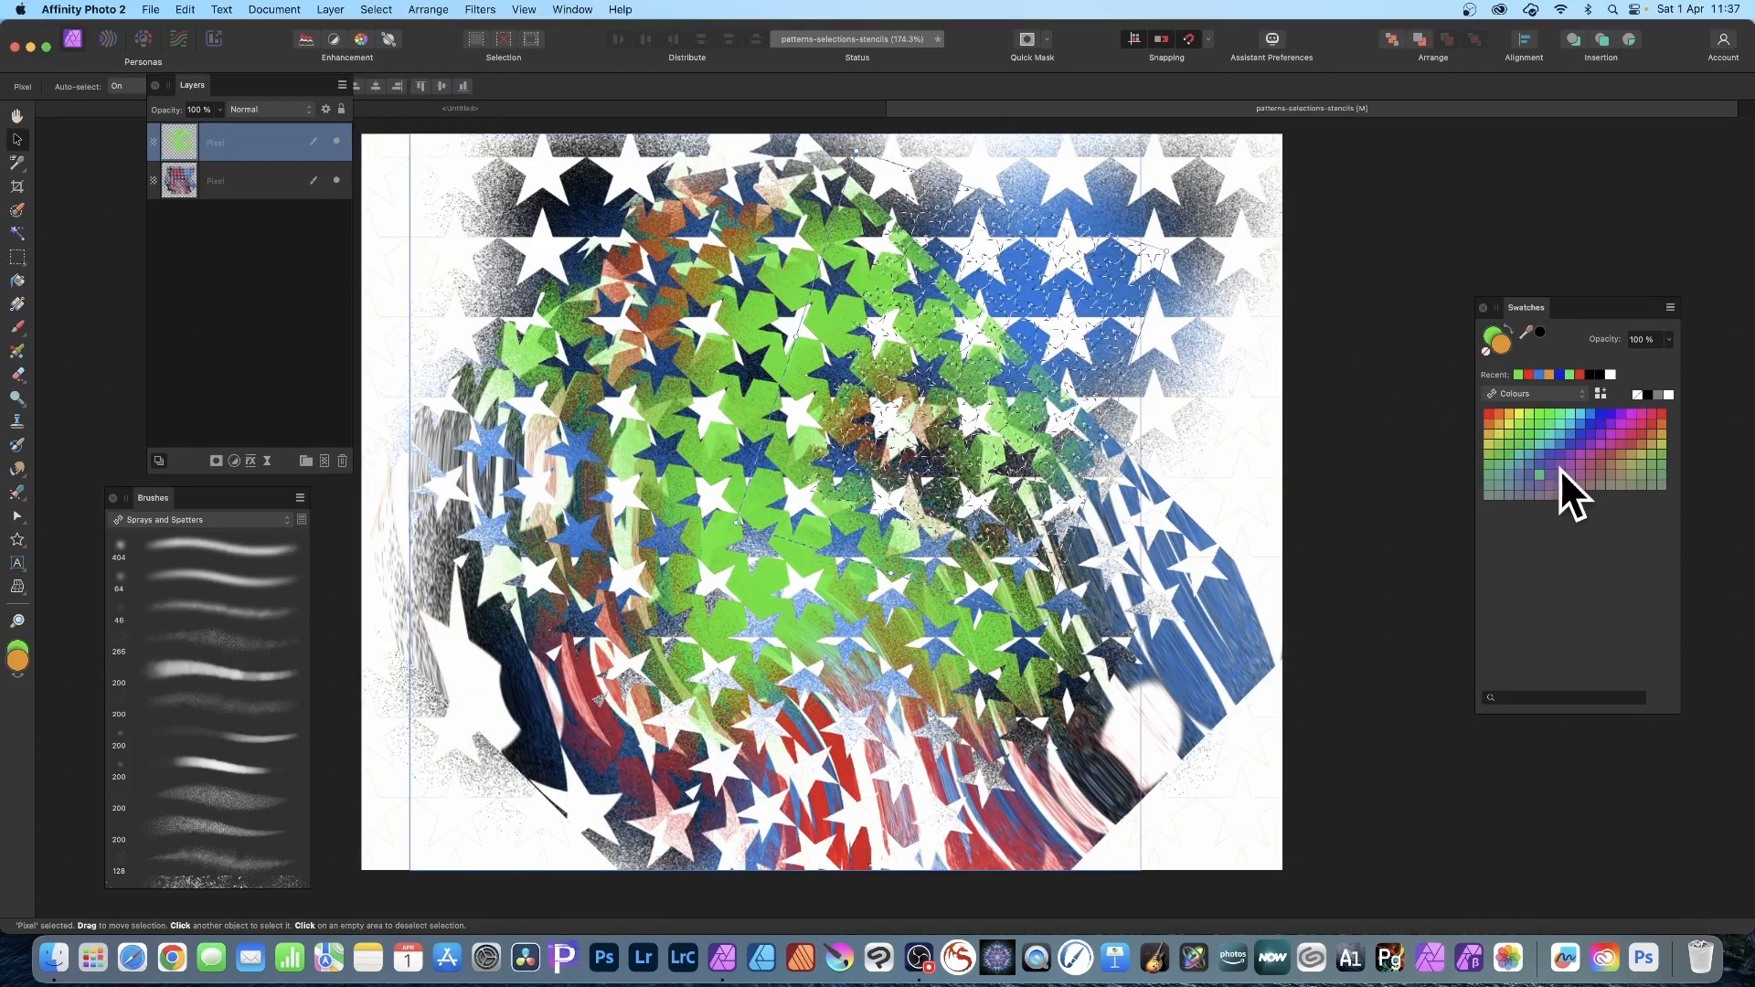
- Spray purple paint through the smaller rotated star selection on the green paint layer, and deselect
left_click(1579, 454)
key("b")
left_click(376, 9)
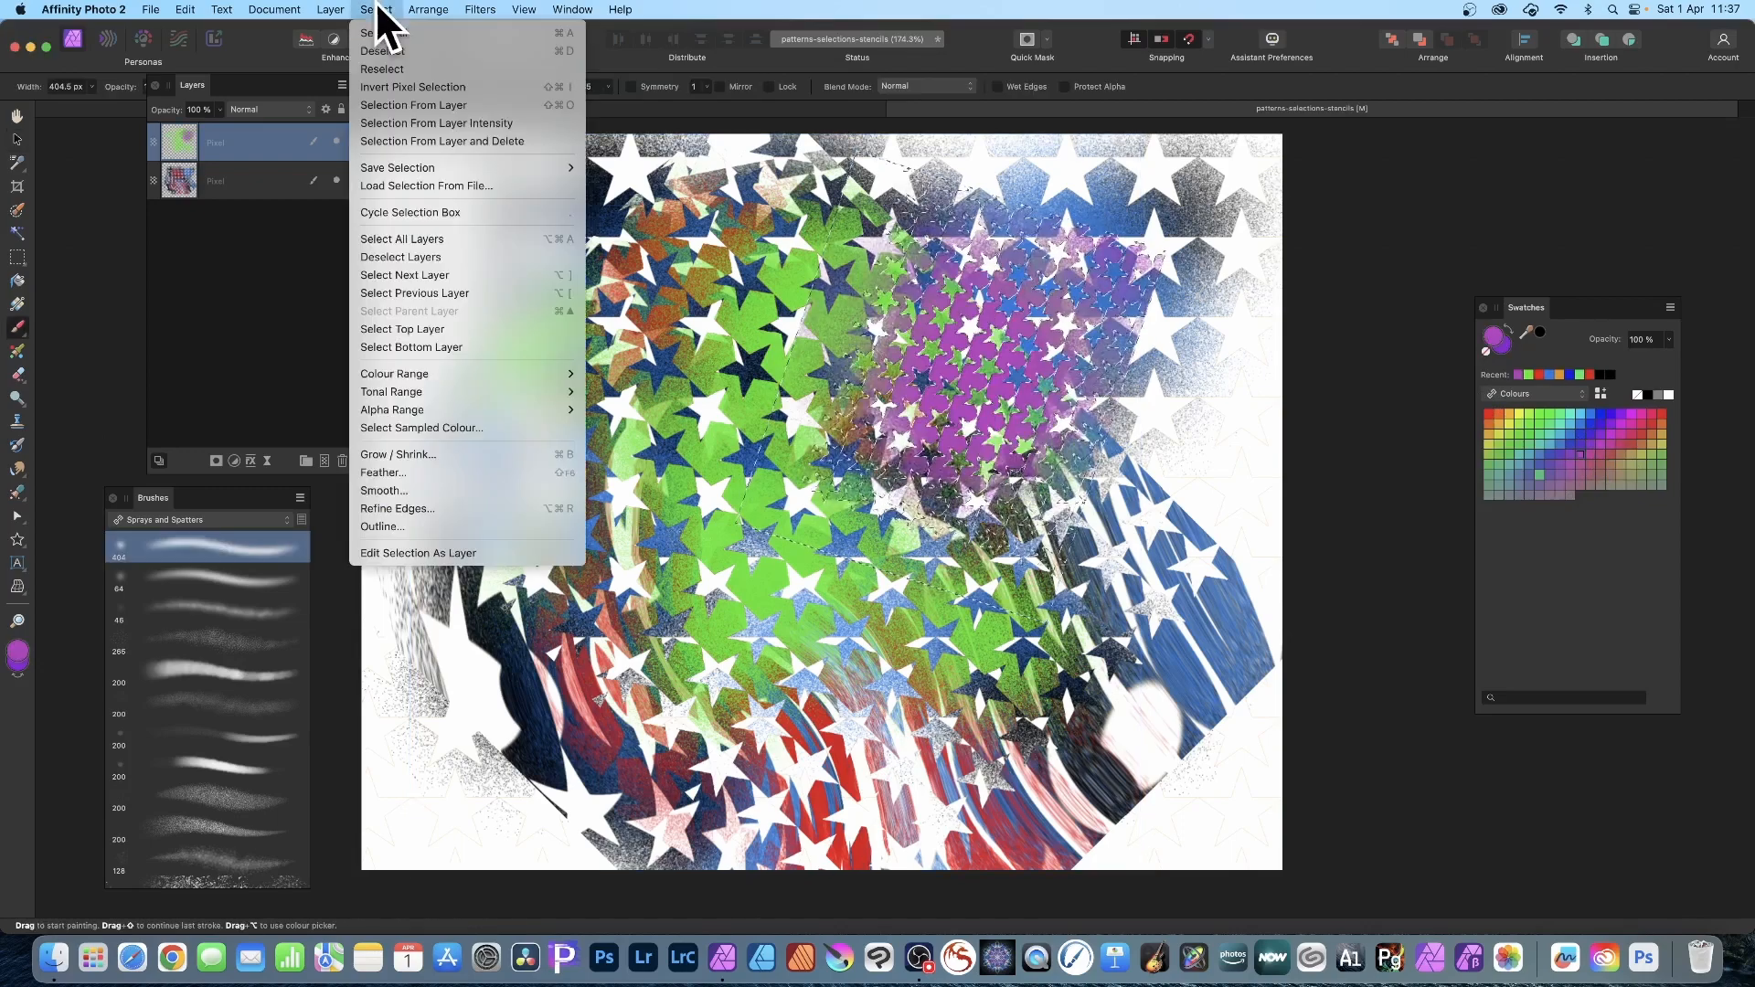
left_click(395, 50)
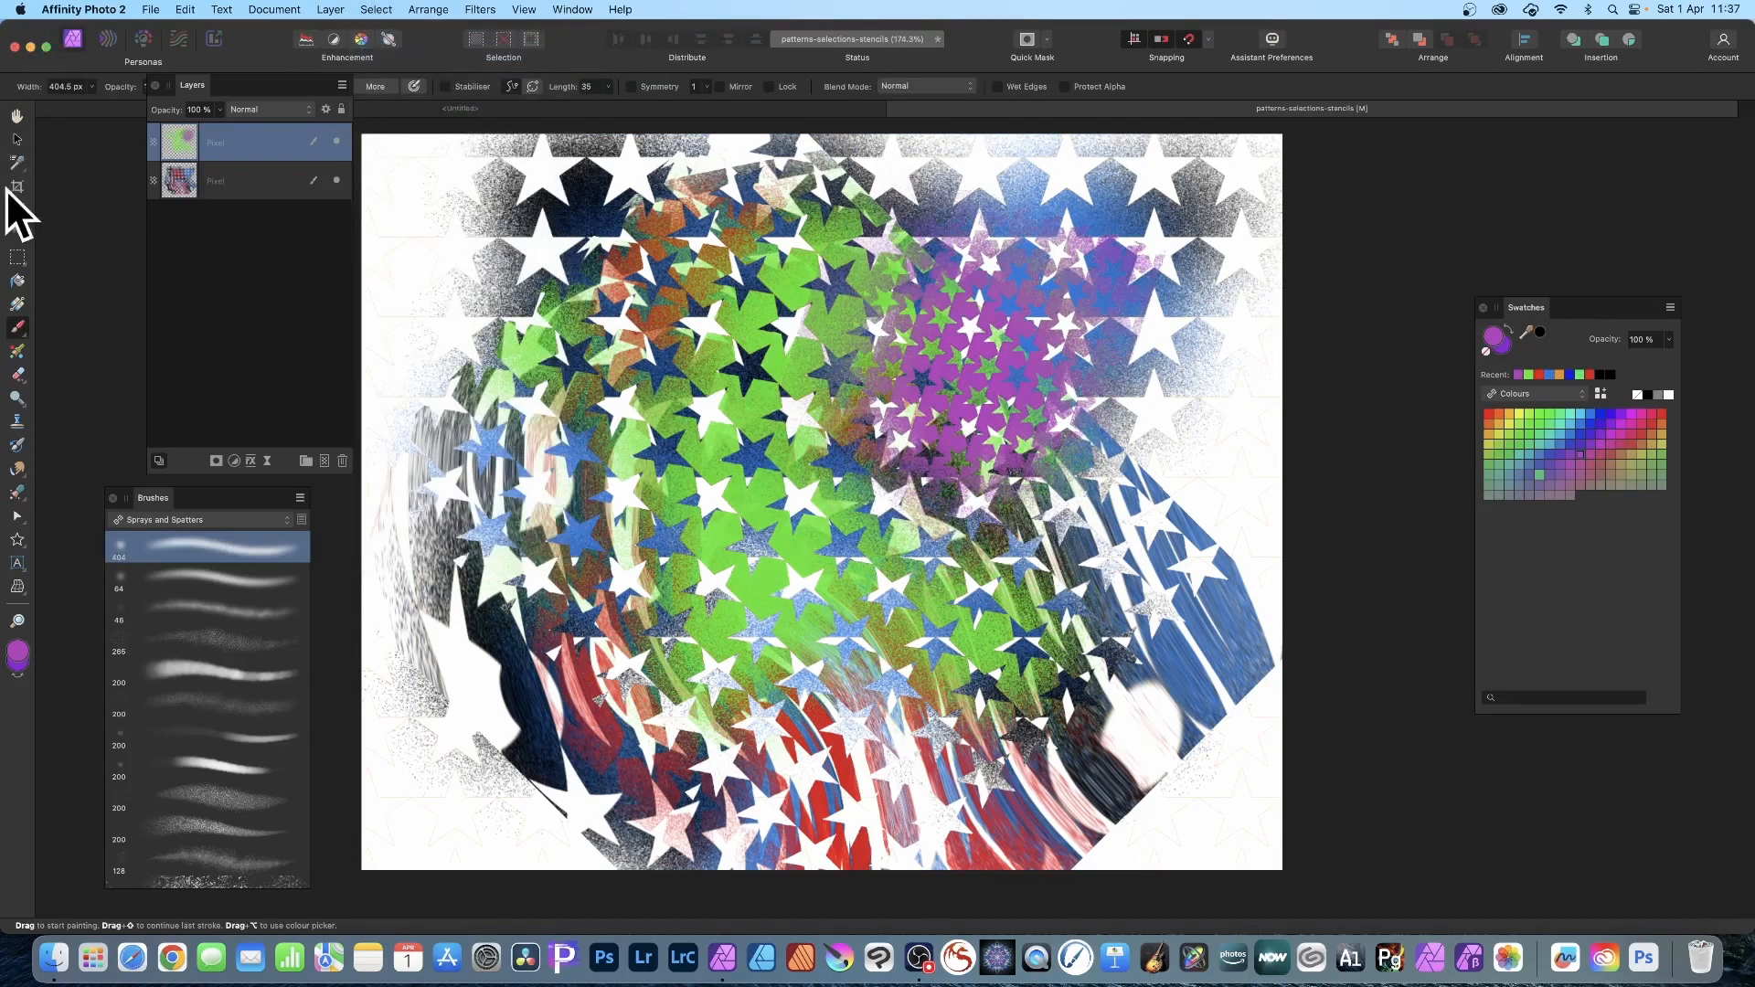
- Move the green and purple painted layer up towards the canvas's upper-left corner
left_click(17, 140)
left_click_drag(1027, 333, 739, 201)
scroll(739, 203, "left", 1)
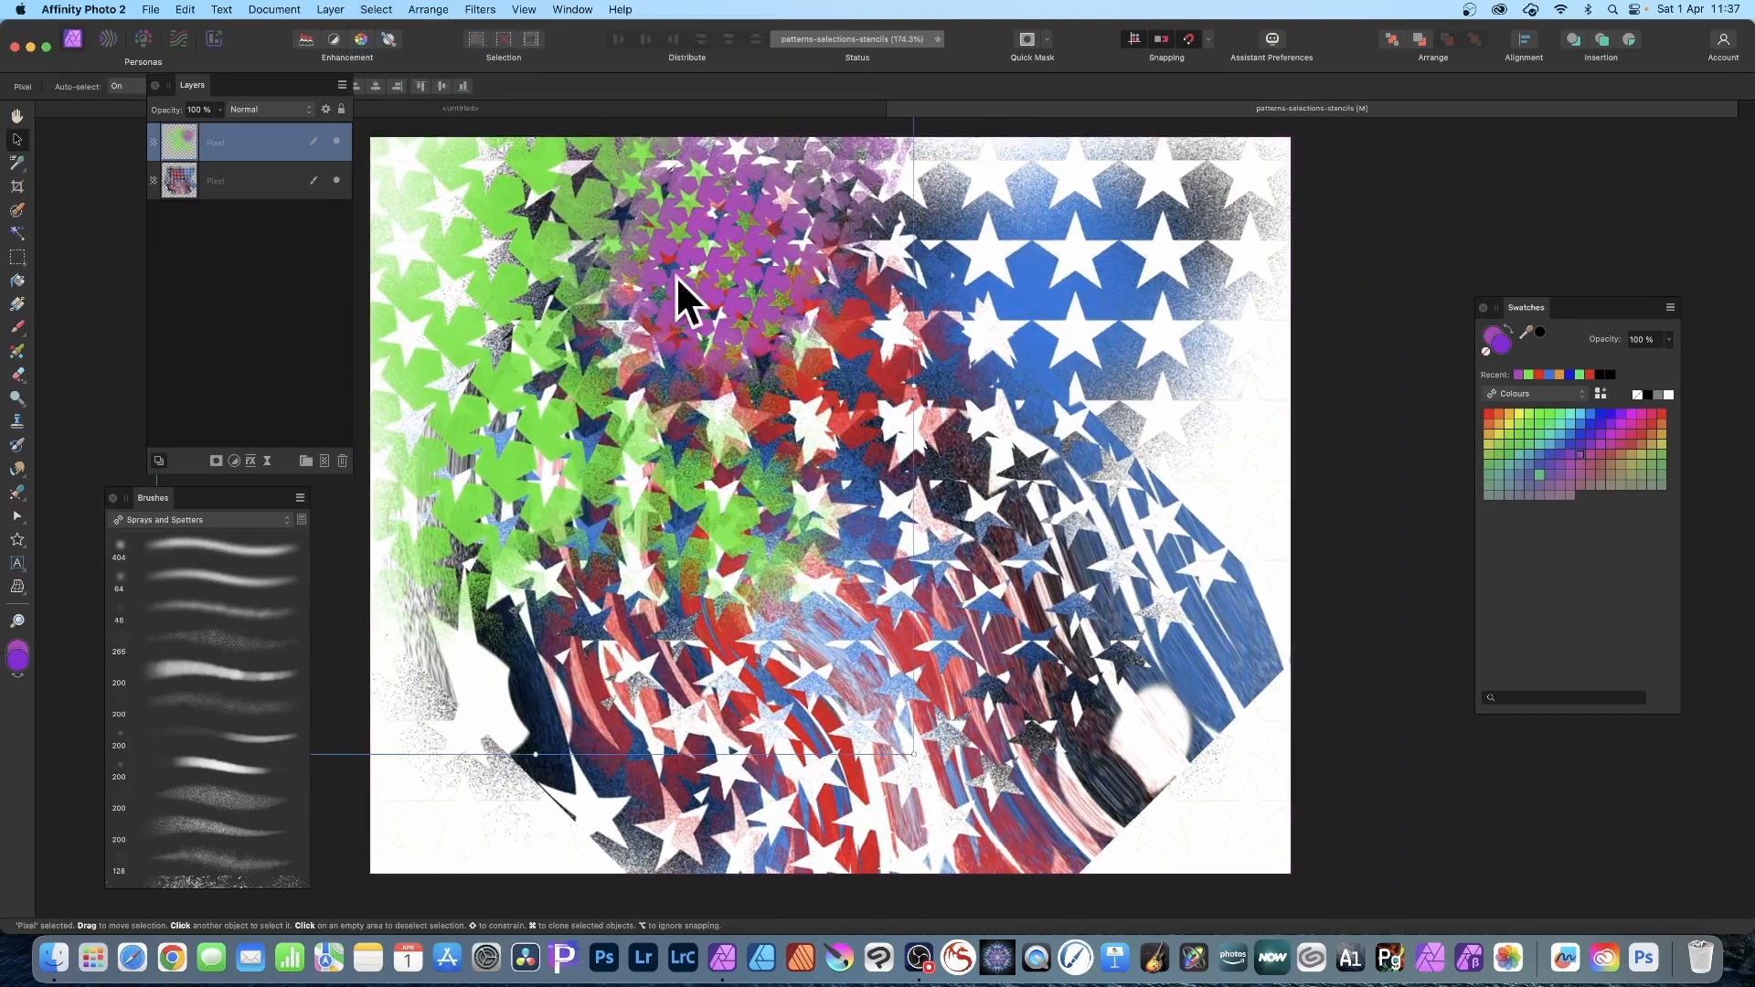
scroll(585, 329, "right", 1)
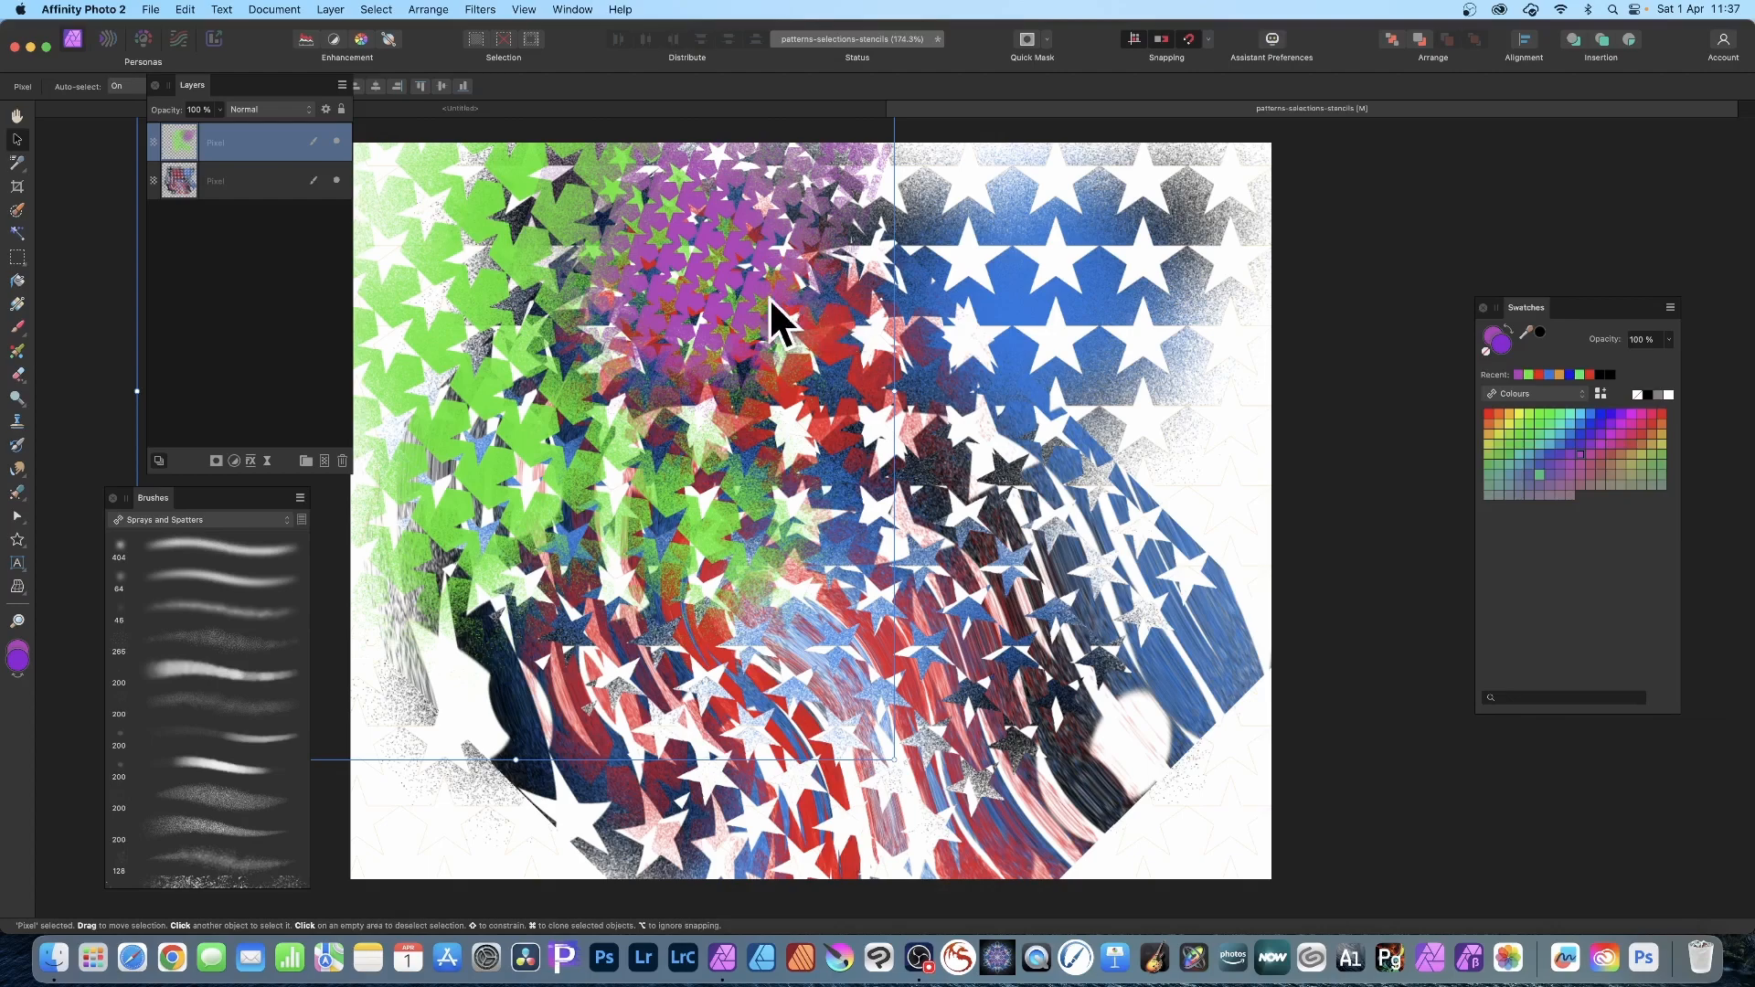
- Duplicate the painted layer towards the lower right, scale the copy down, and place further small copies at the right edge and upper centre
mouse_move(732, 293)
left_mouse_down()
mouse_move(974, 383)
mouse_move(1126, 479)
left_mouse_up()
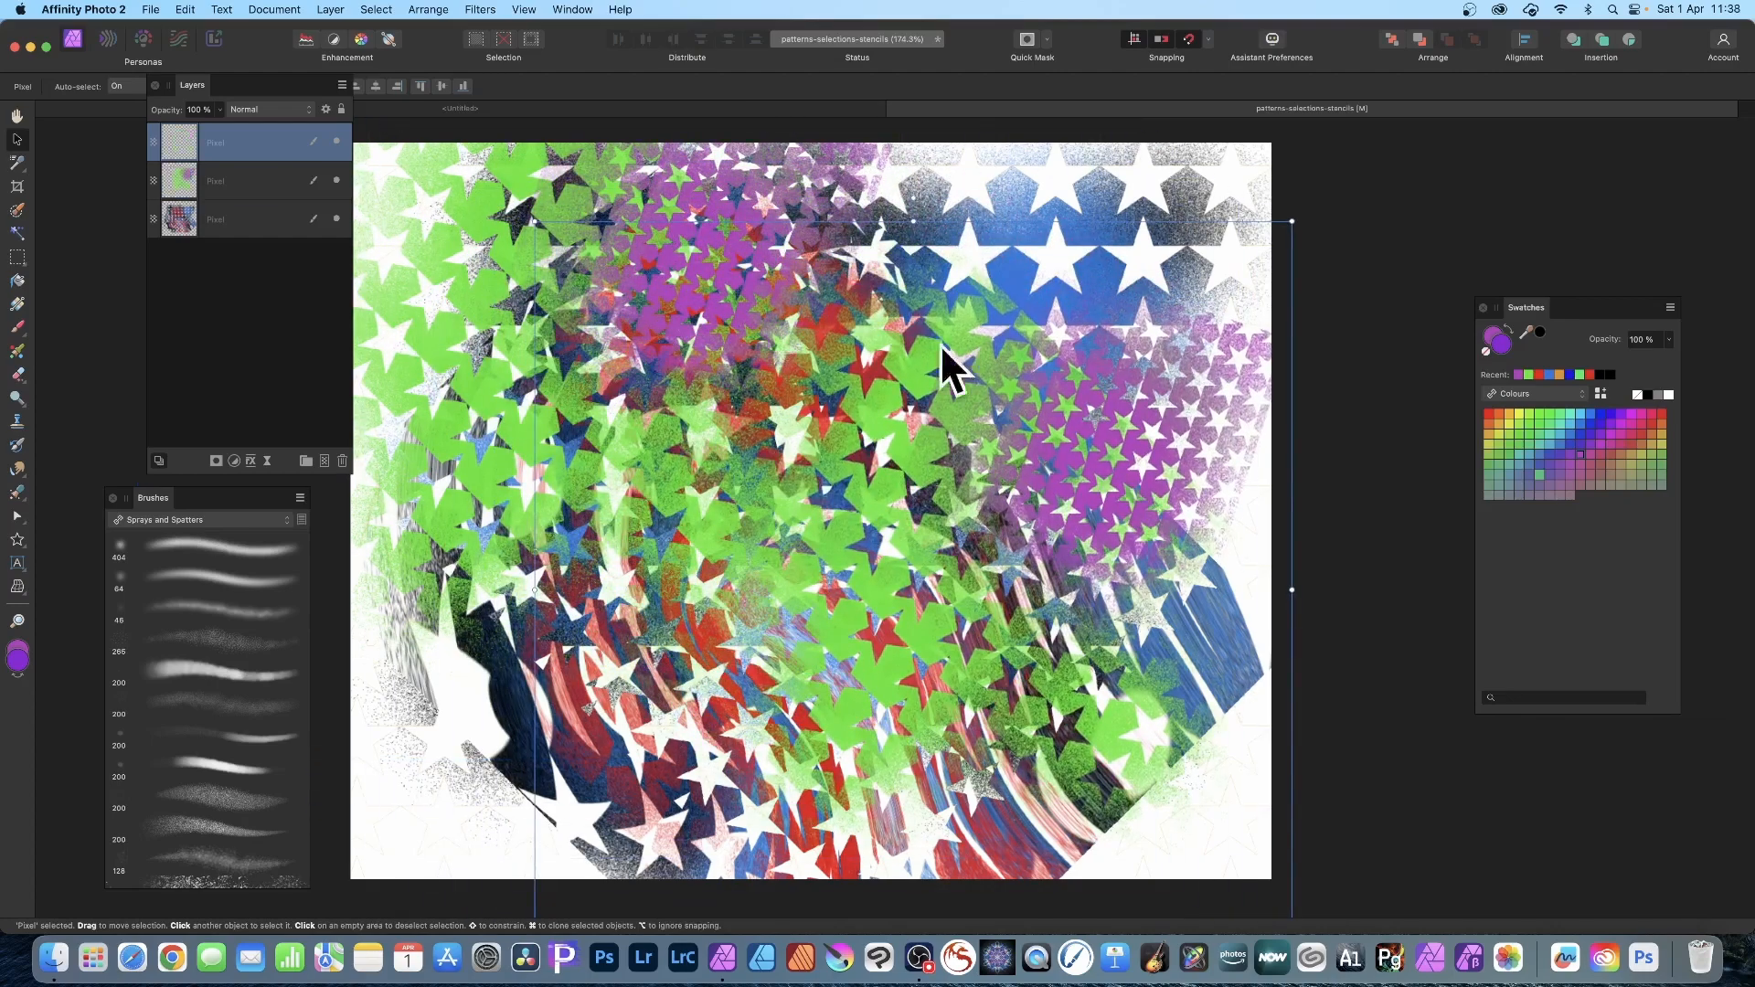
left_click_drag(531, 222, 902, 594)
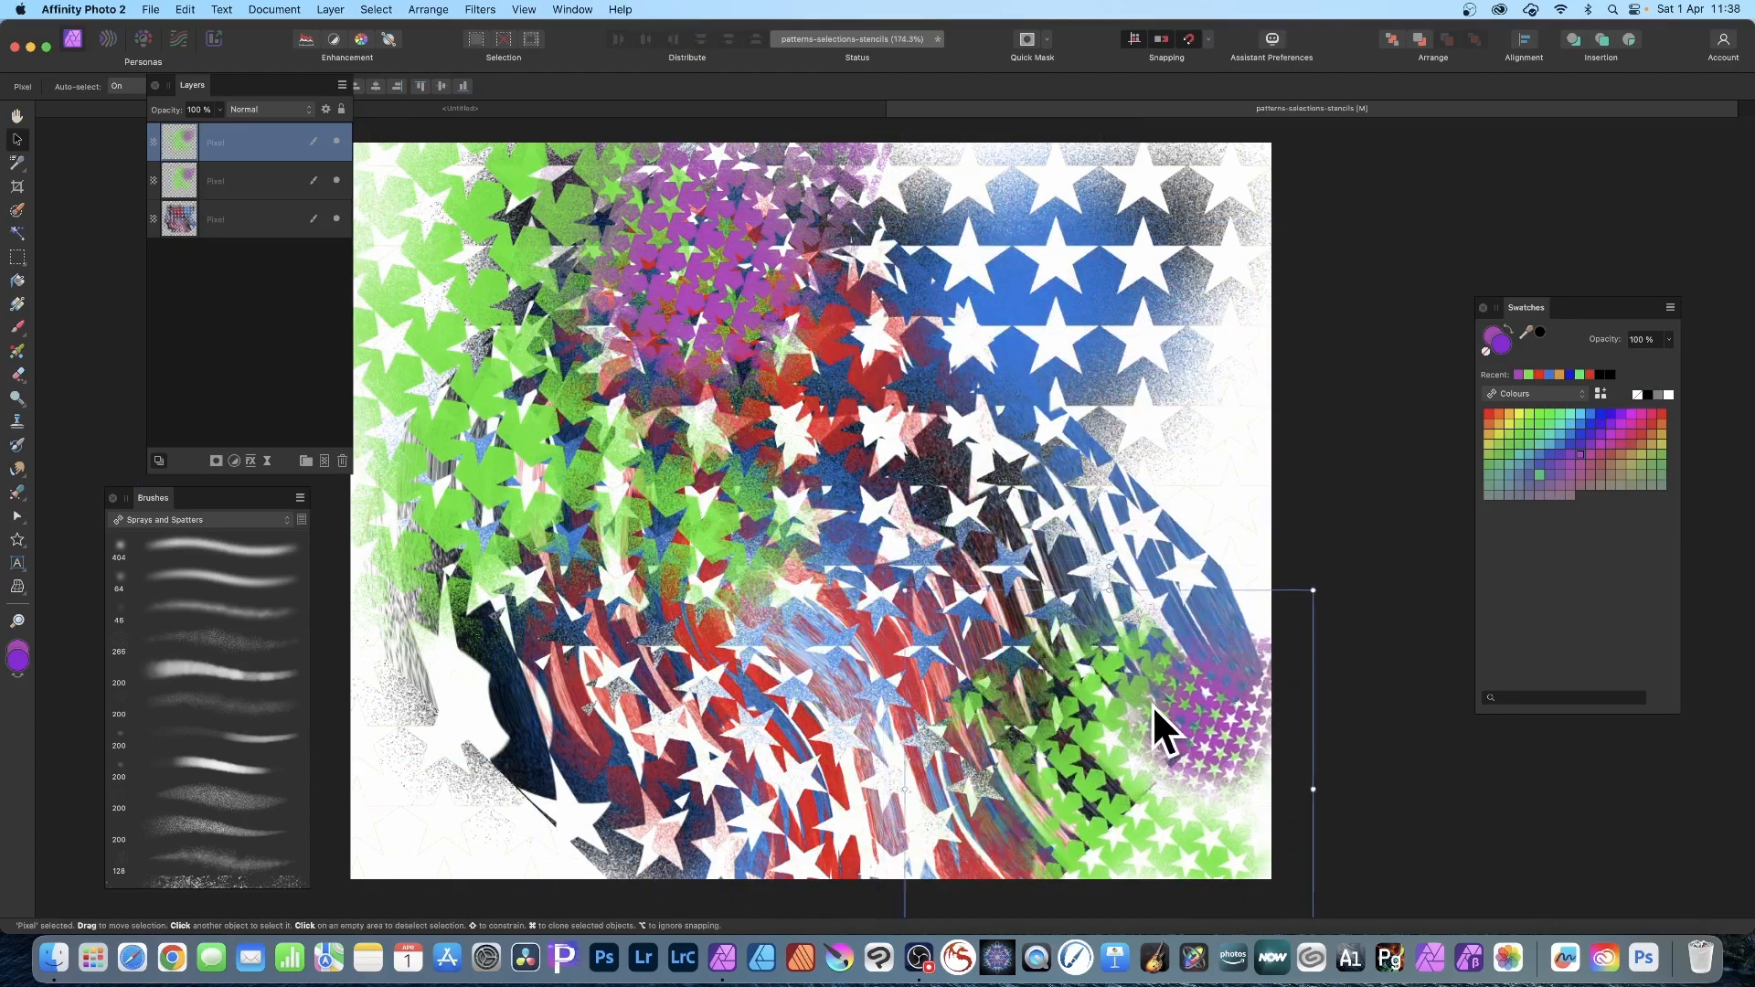
mouse_move(1153, 715)
left_mouse_down()
mouse_move(1207, 404)
mouse_move(1166, 337)
mouse_move(1004, 187)
mouse_move(826, 358)
left_mouse_up()
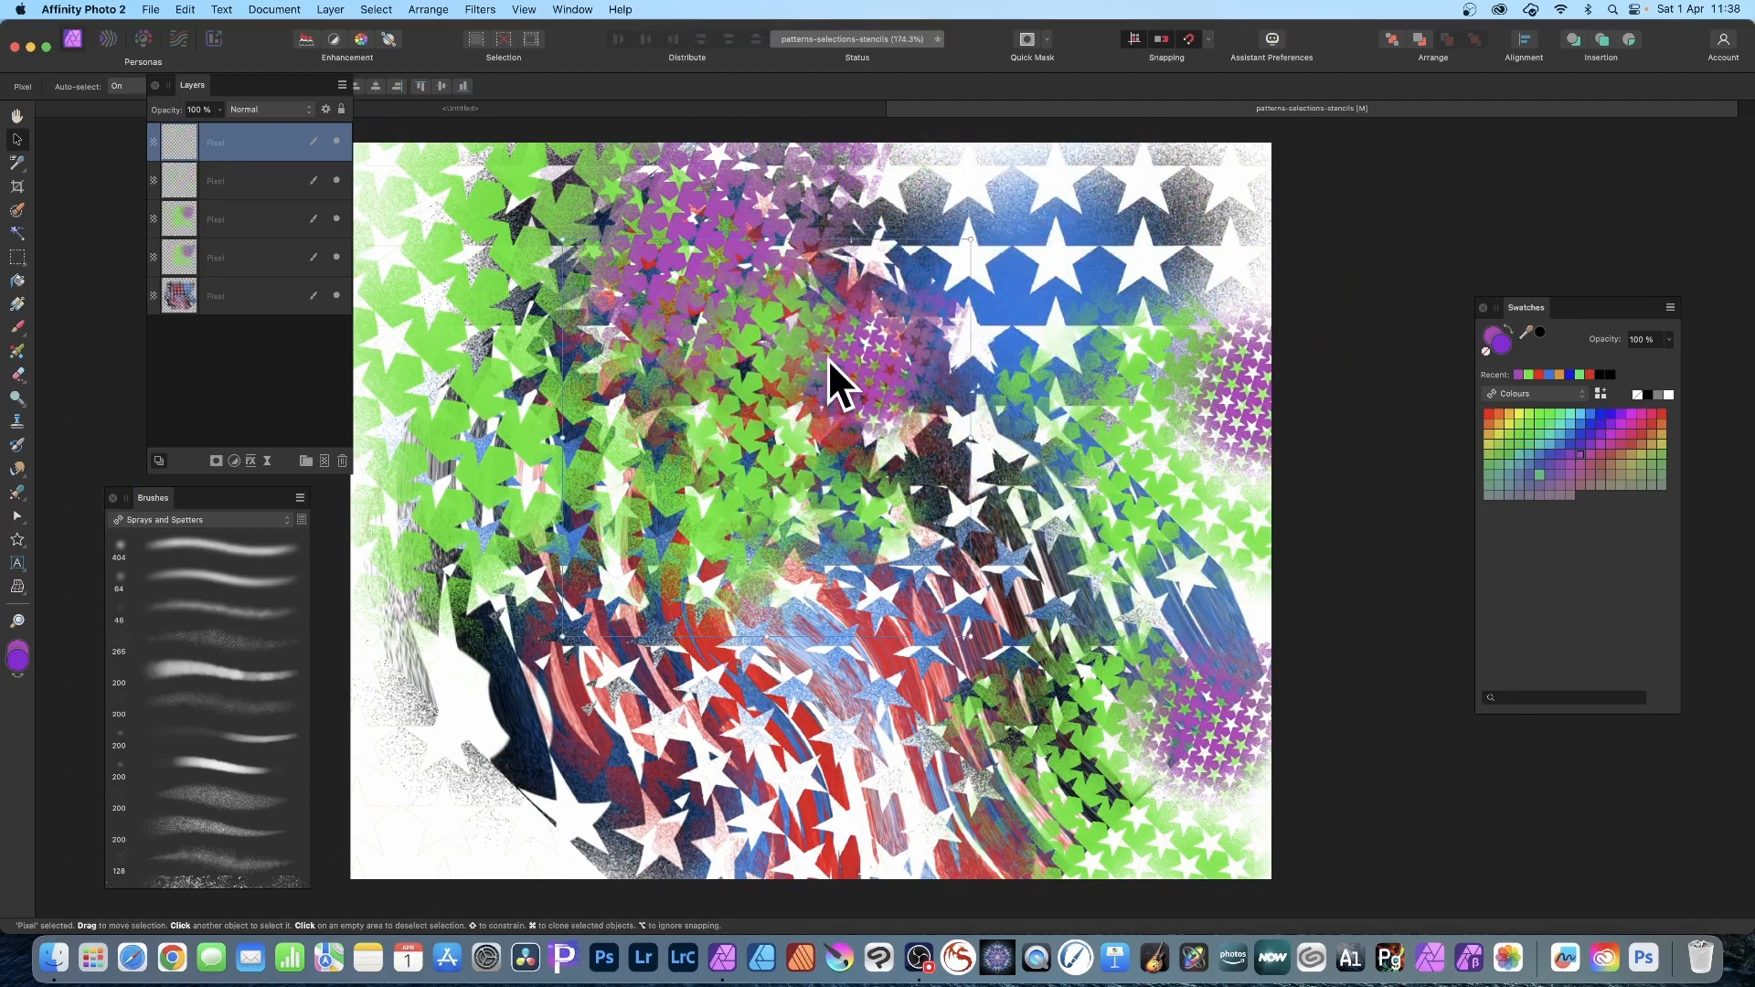
- Repeat the Deform filter several times on the top painted copy, and move the warped copy towards the canvas's upper right
left_click(479, 11)
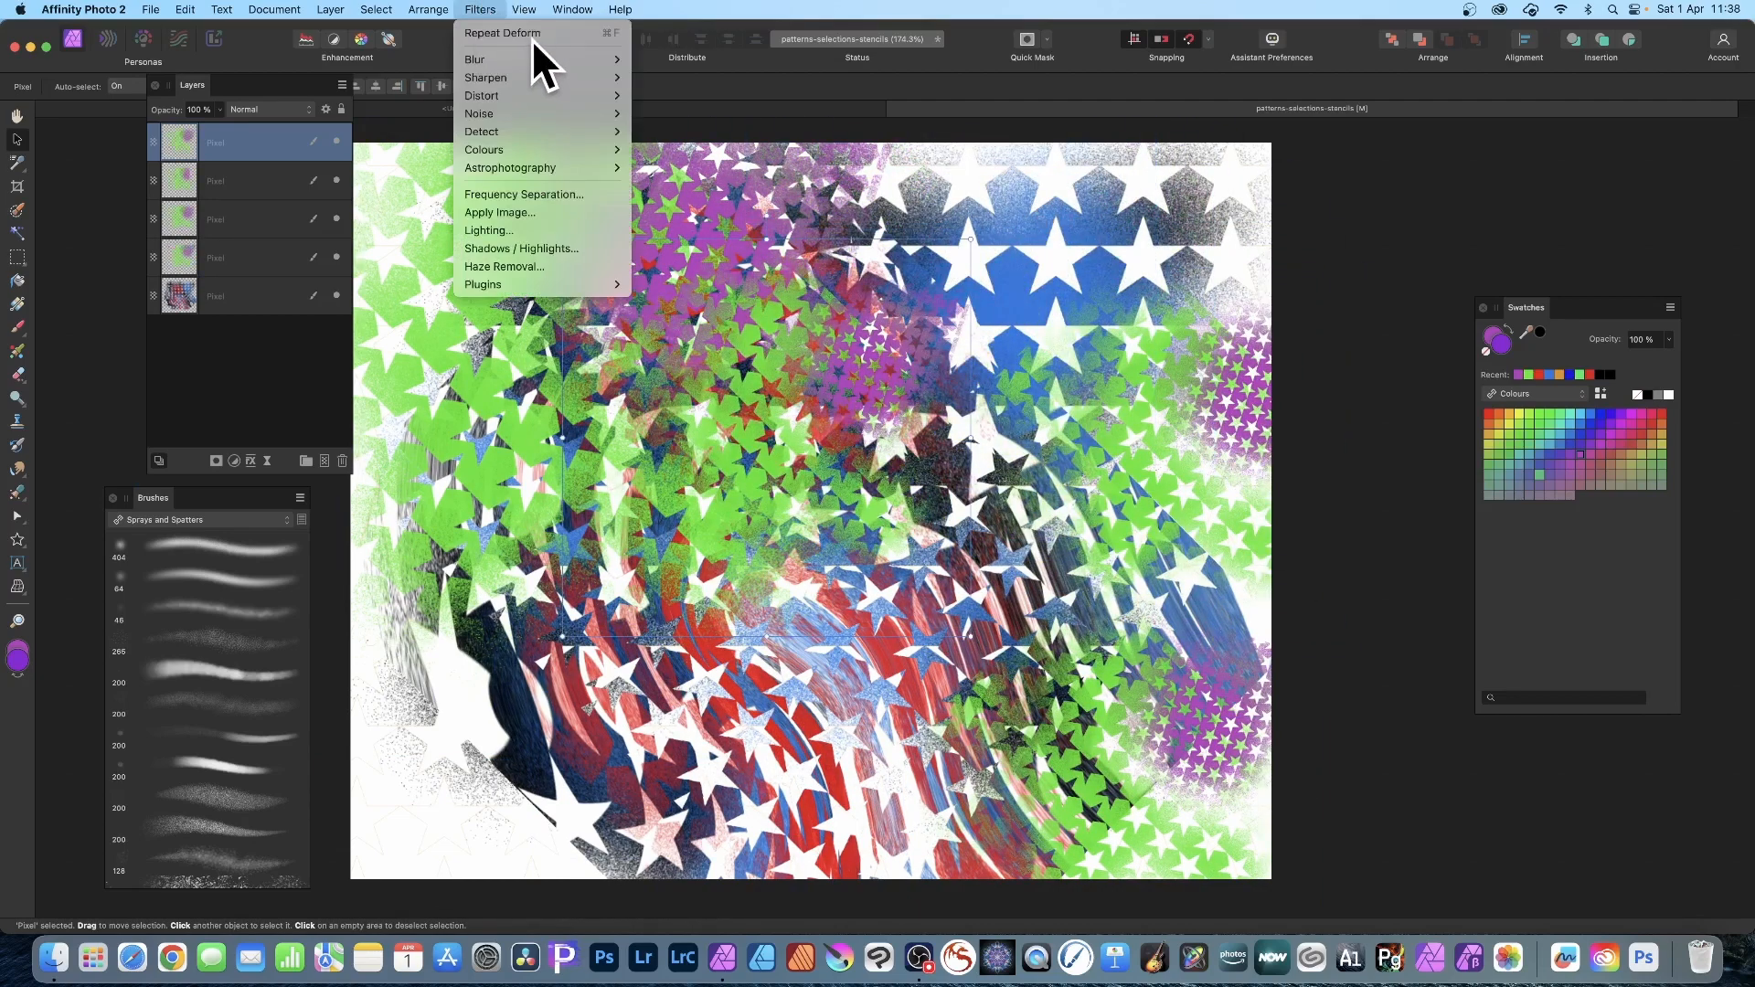
left_click(530, 29)
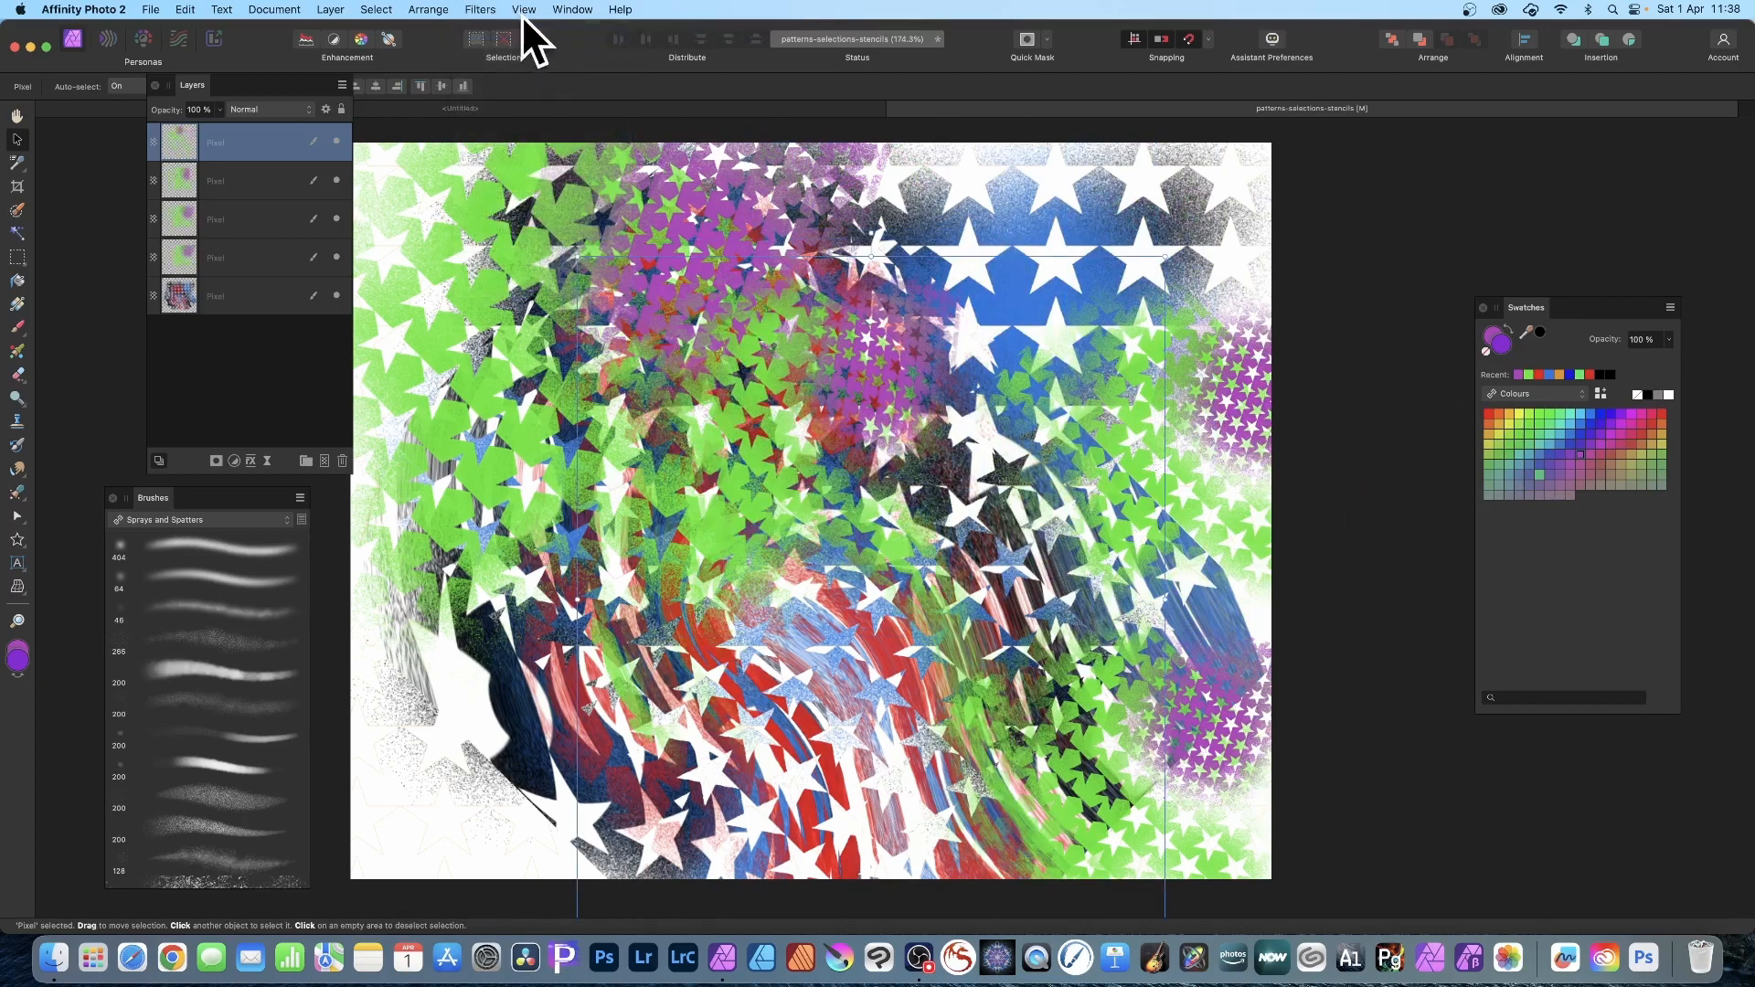
left_click(480, 11)
left_click(480, 33)
left_click(479, 9)
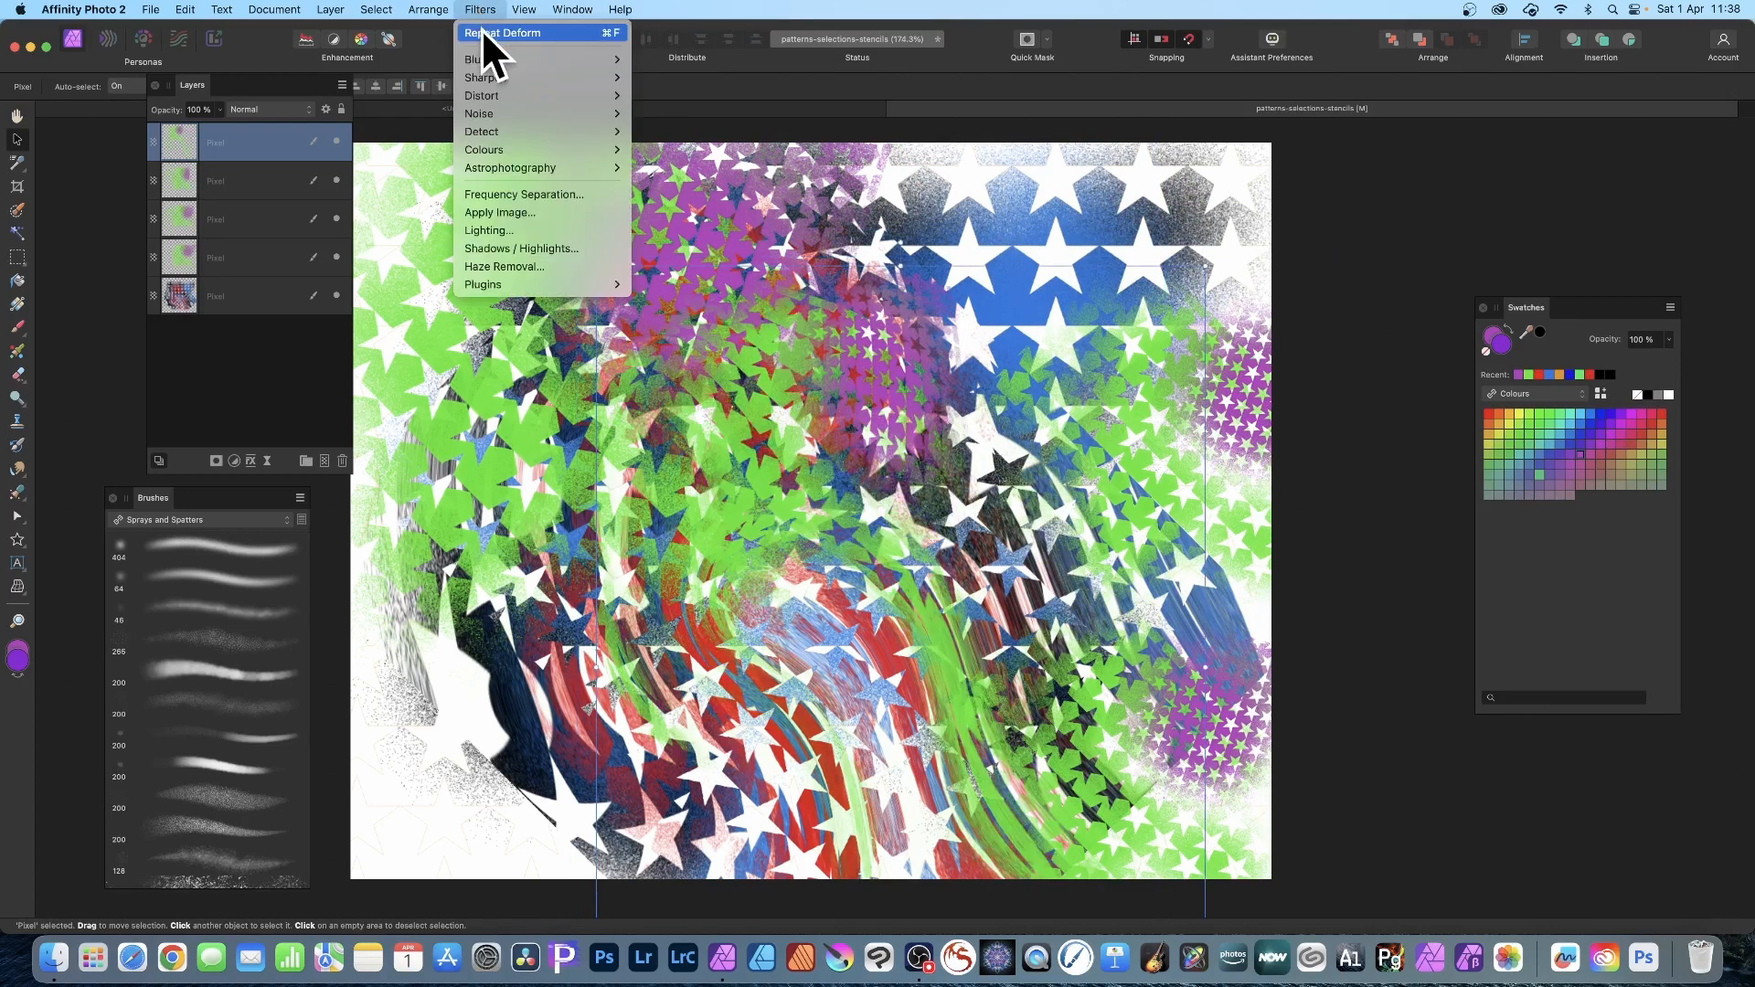
left_click(481, 31)
left_click_drag(791, 384, 956, 172)
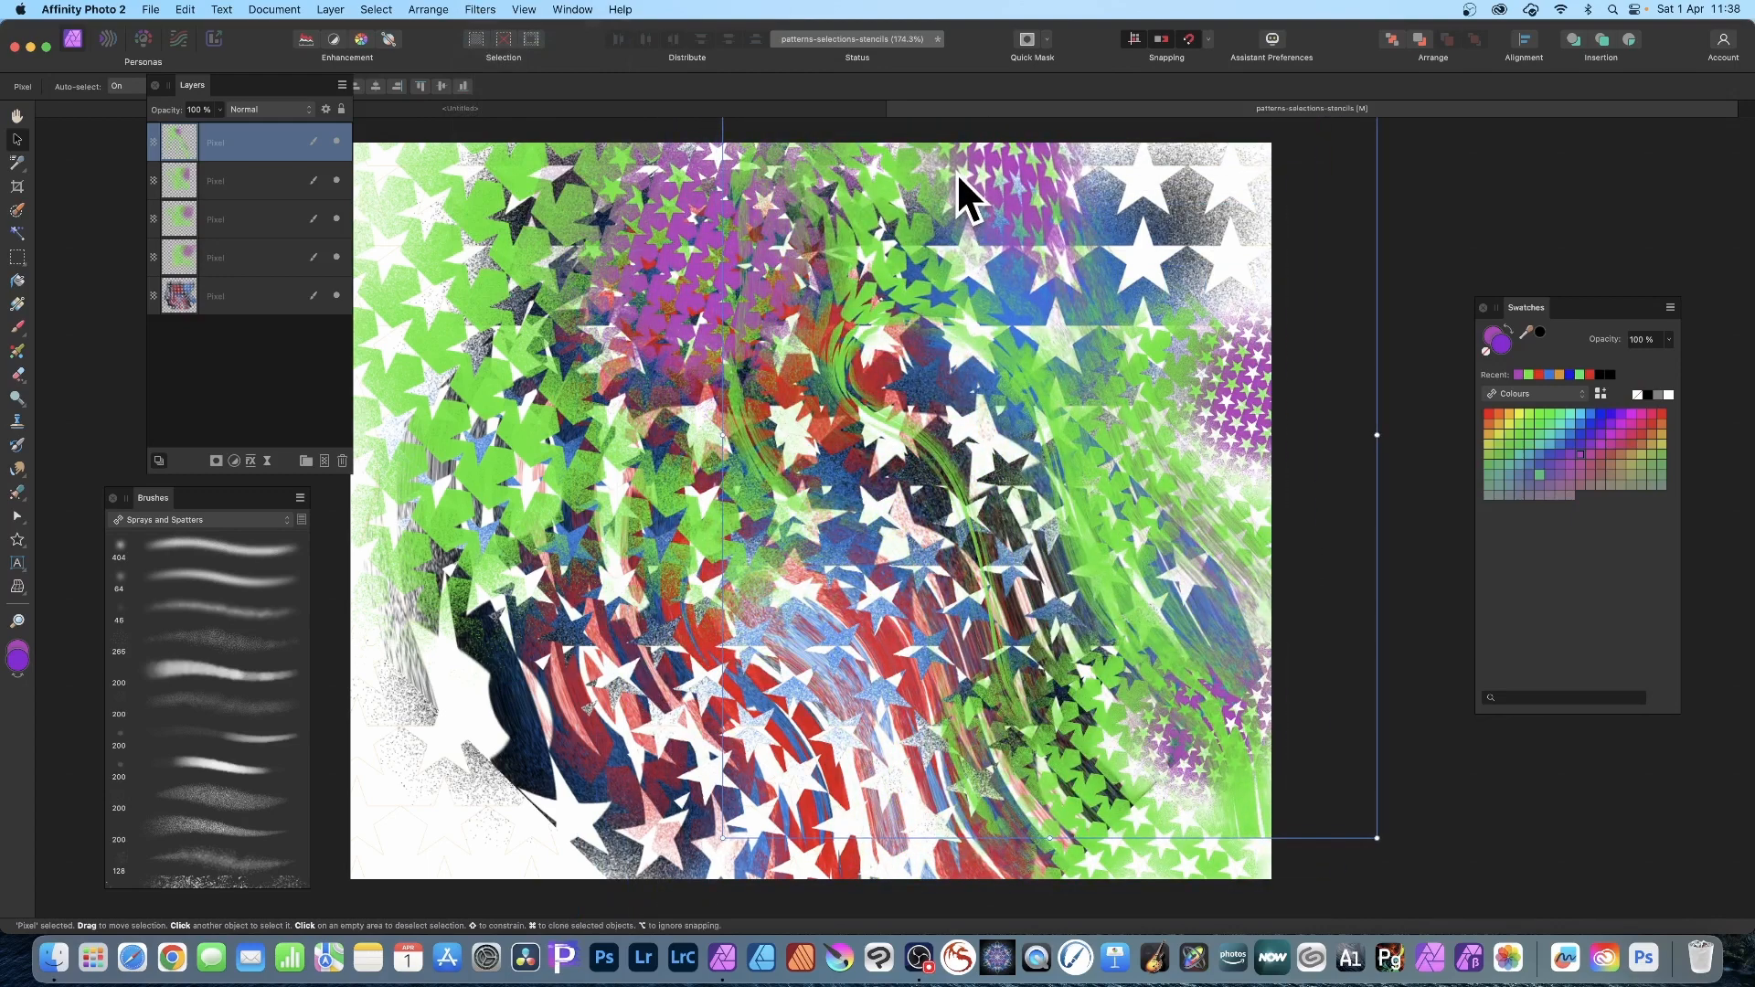
- Merge all visible layers into a new pixel layer, and delete the five original layers beneath it
left_click(340, 7)
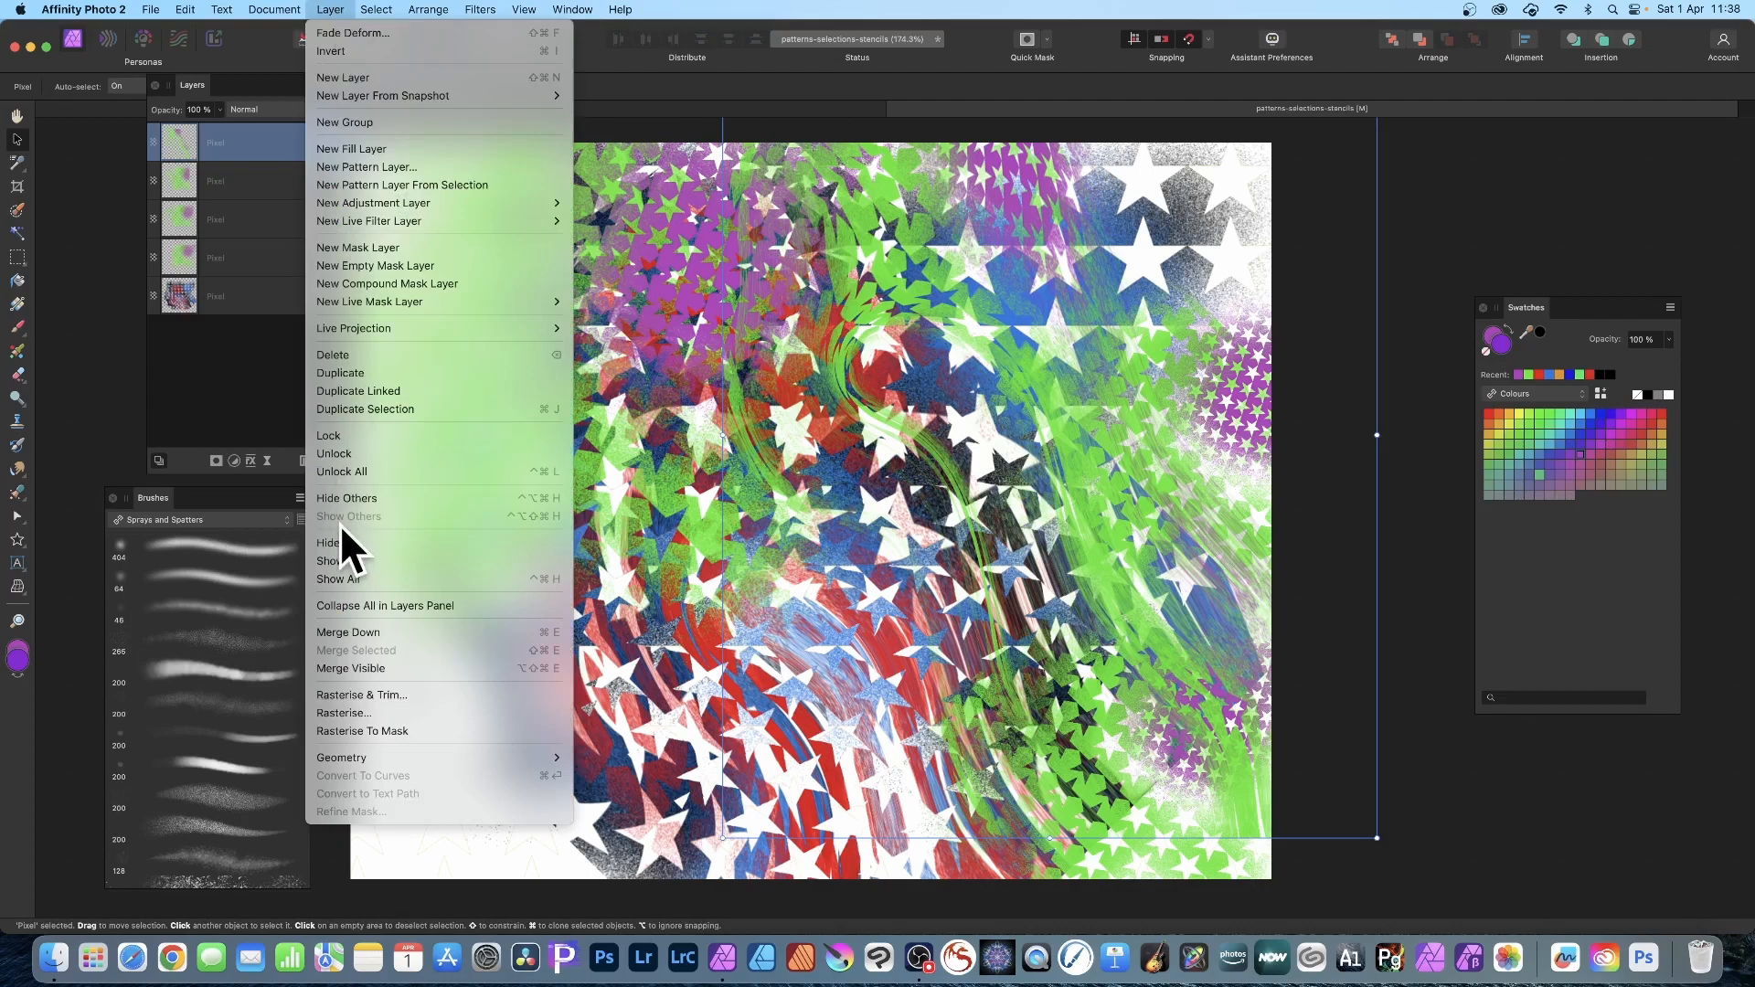
left_click(376, 629)
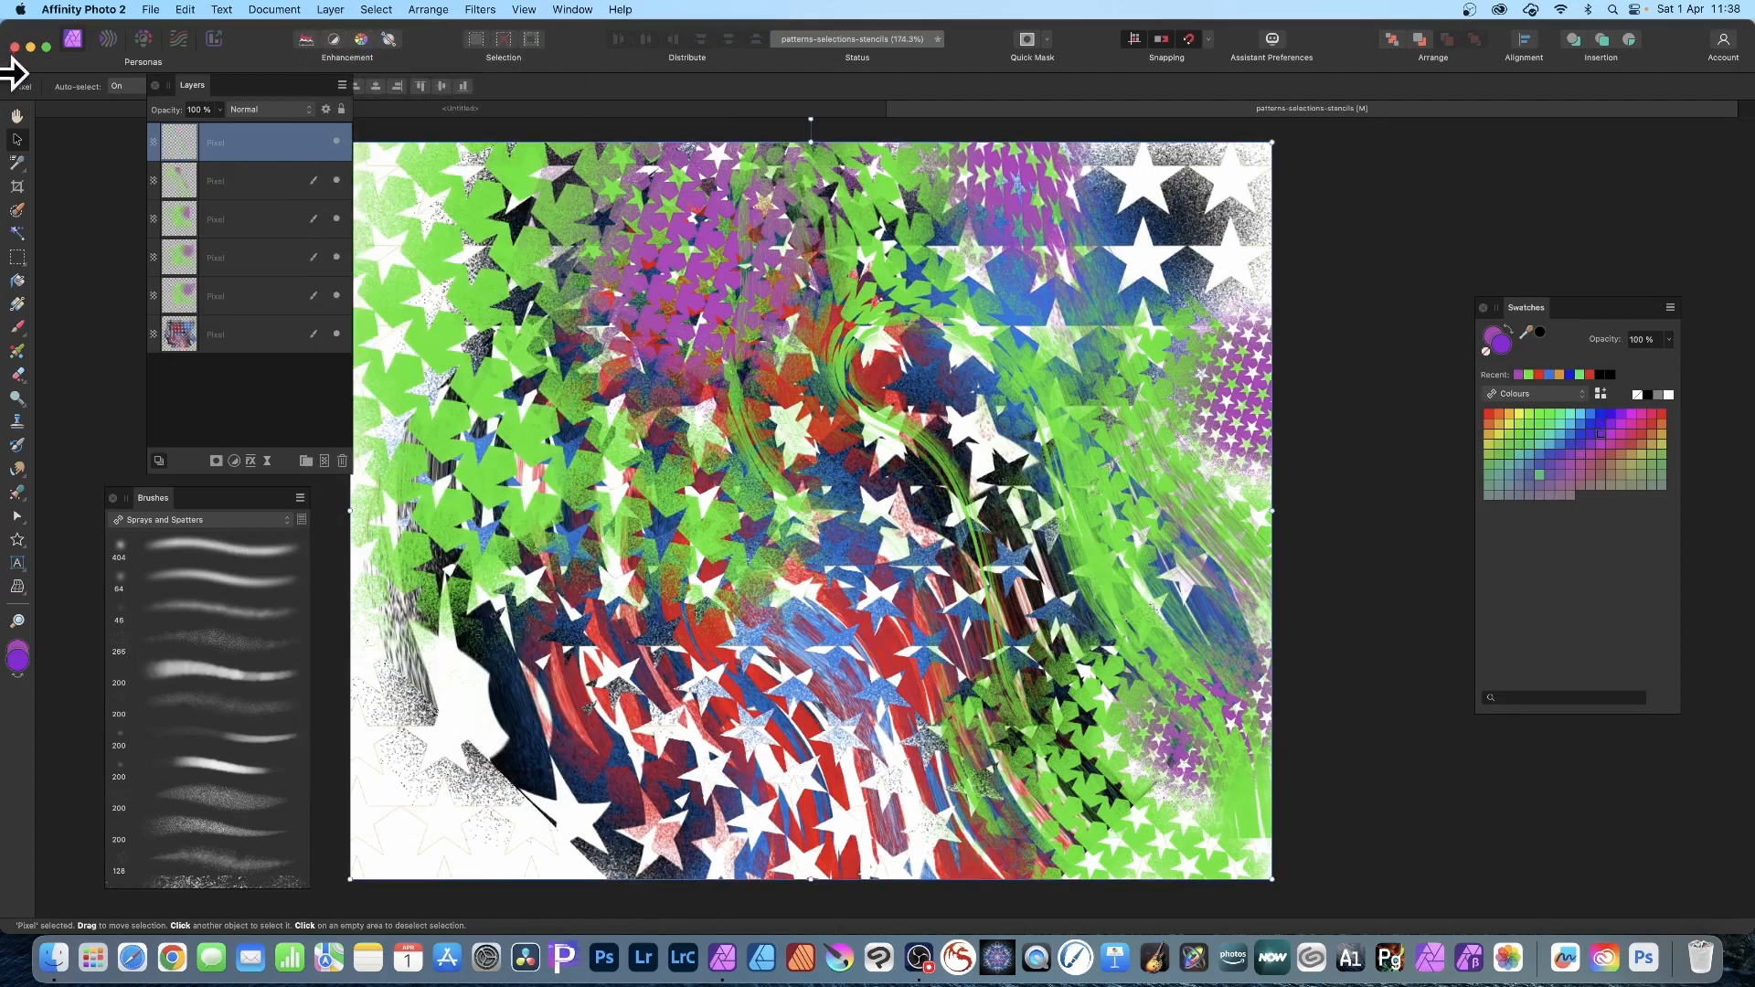
left_click(217, 178)
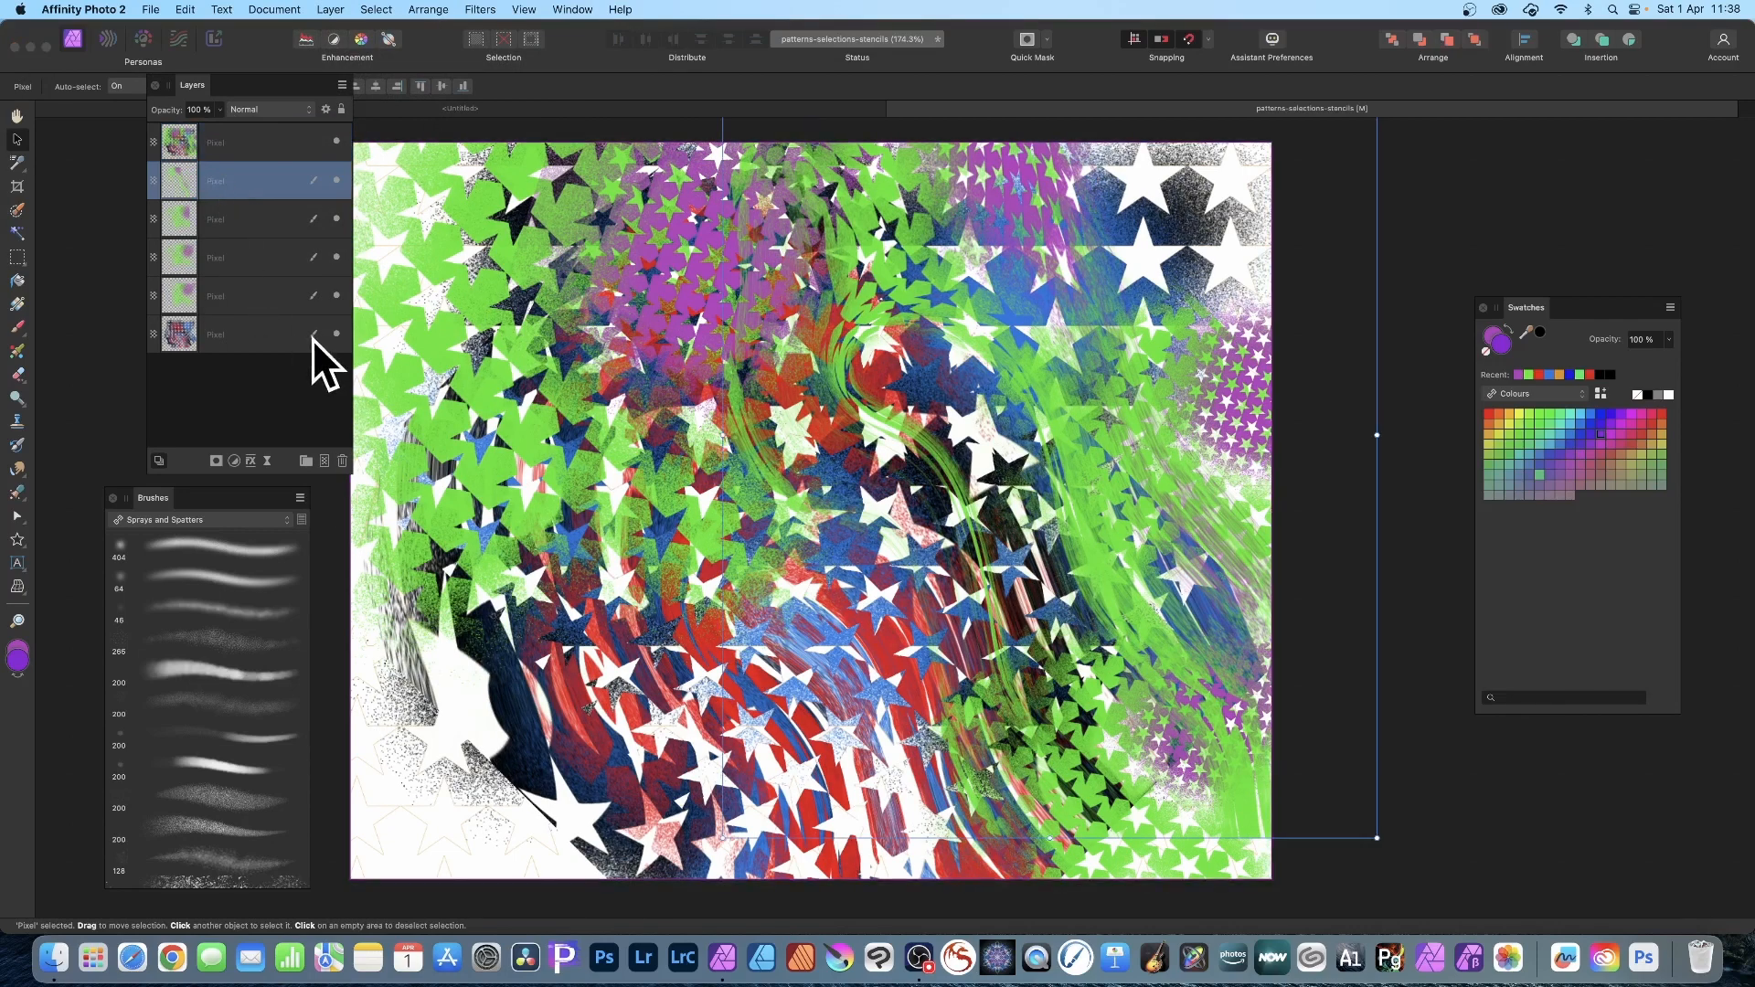
left_click(240, 321, "shift")
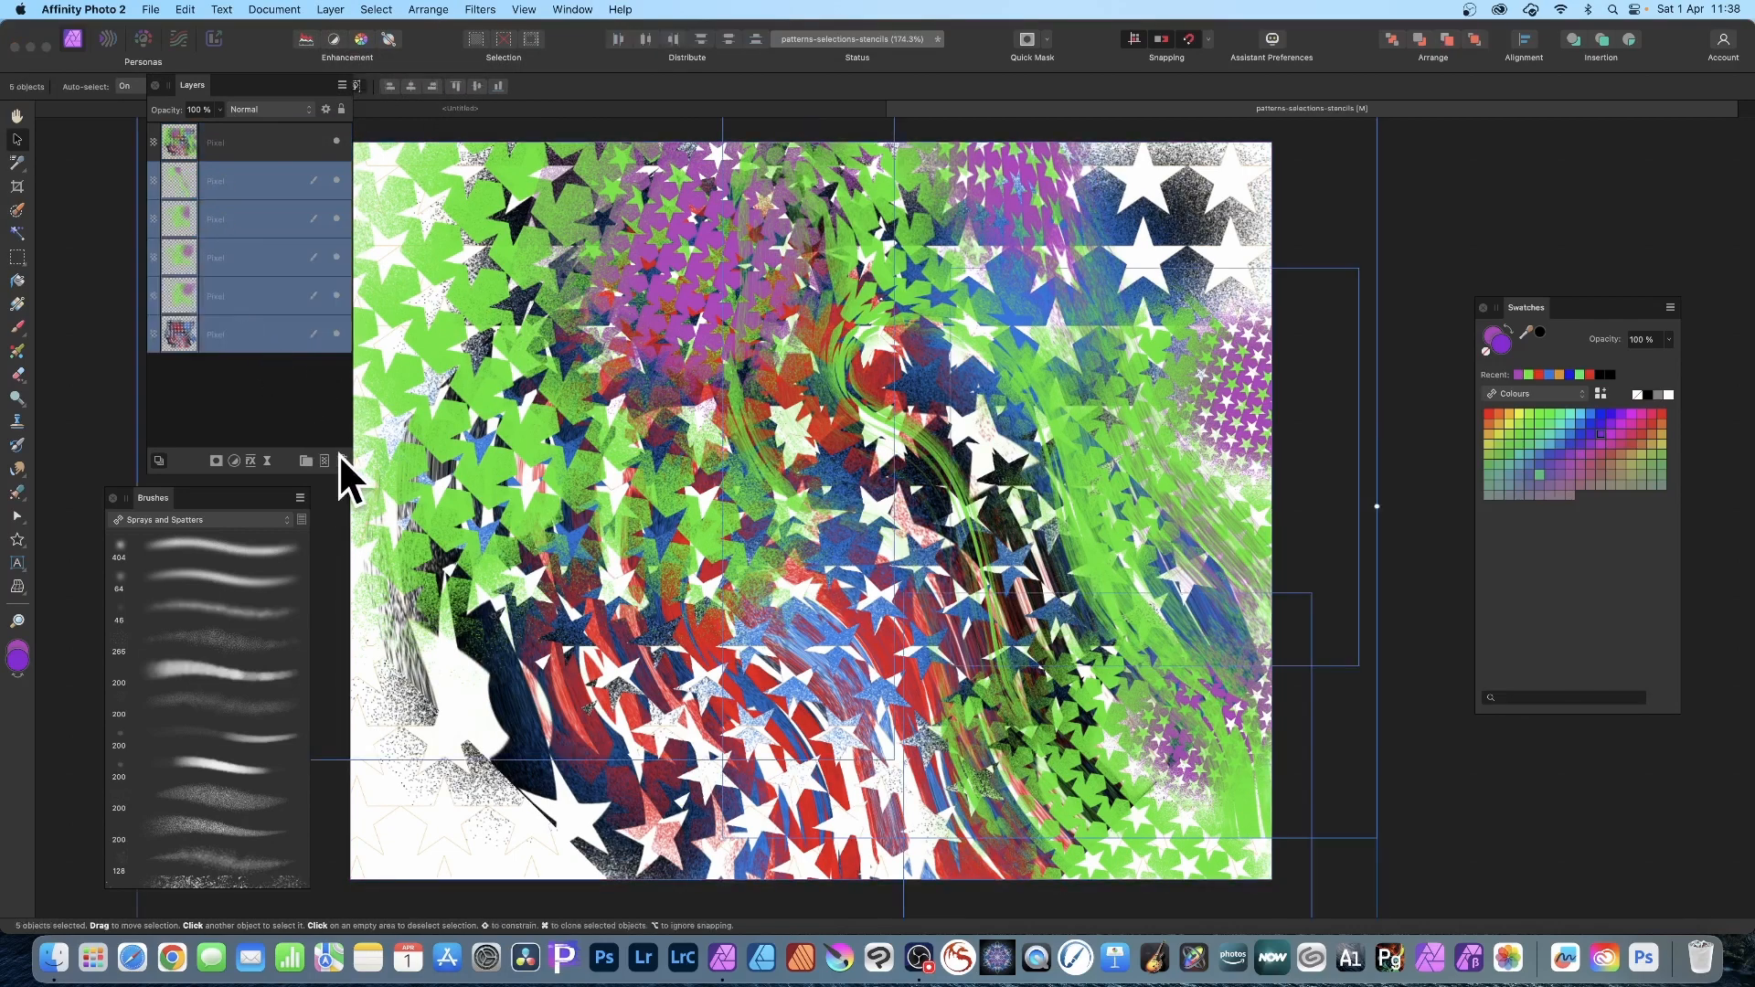
left_click(340, 457)
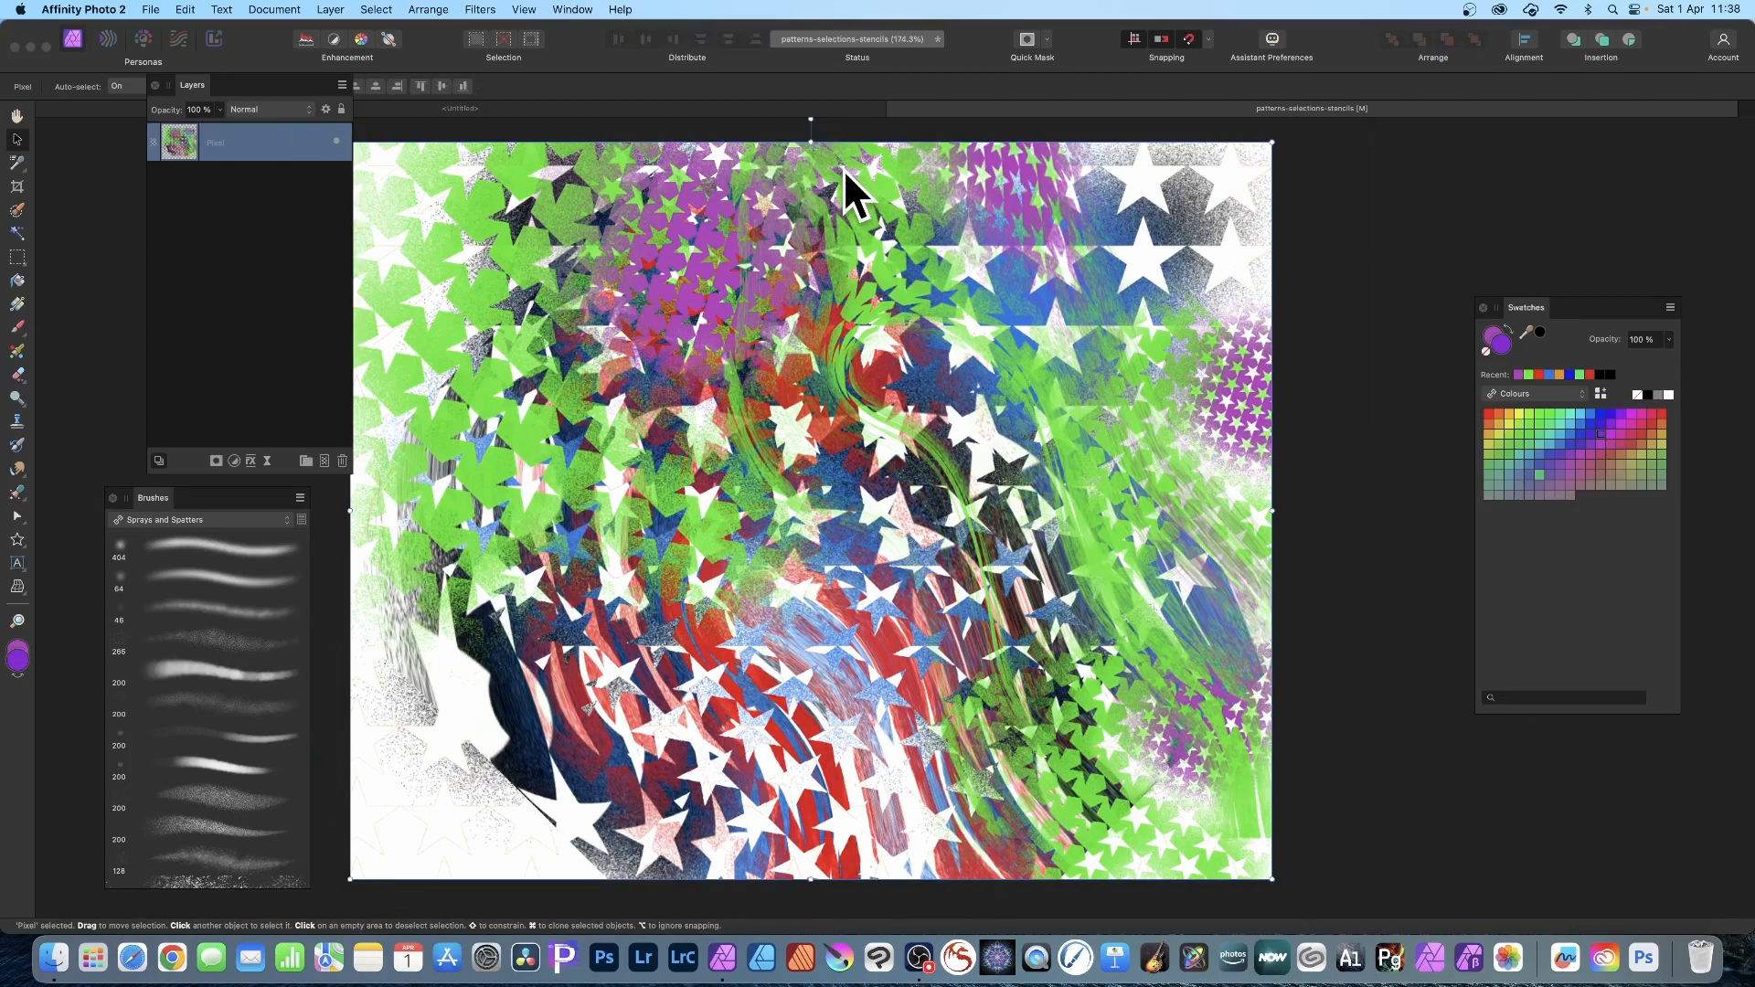